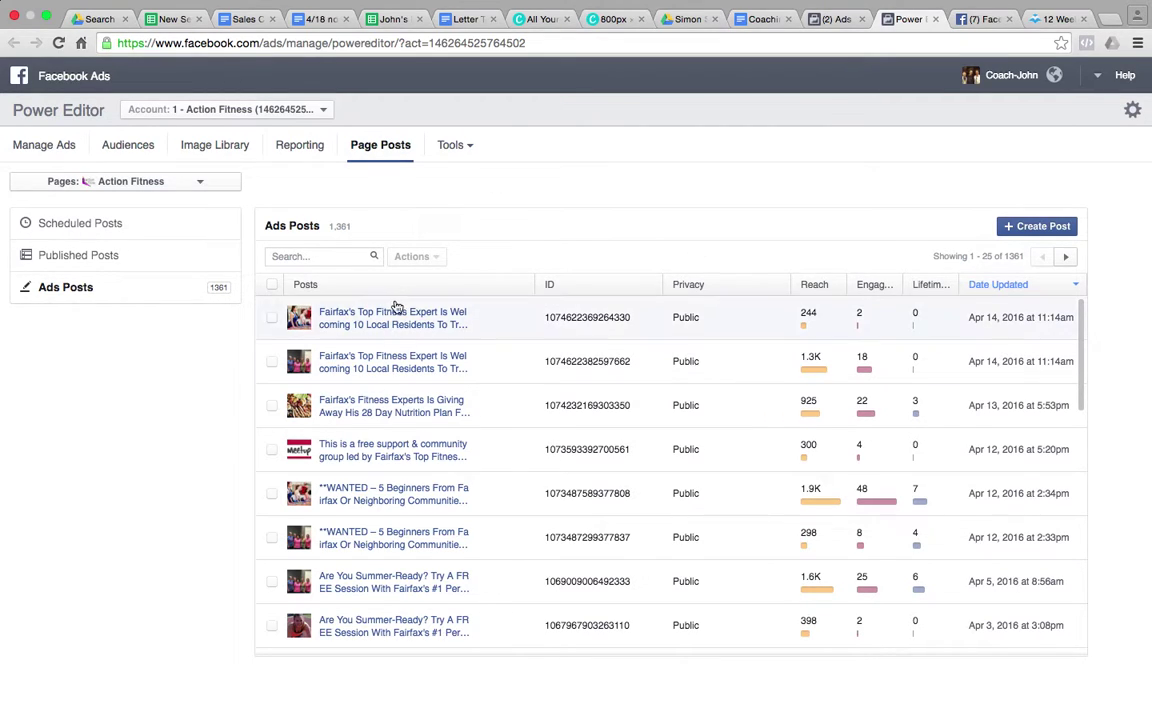
Start a new unpublished link post and fill its post text with the full text copied from the Fitness Innovations sponsored ad.
left_click(1040, 228)
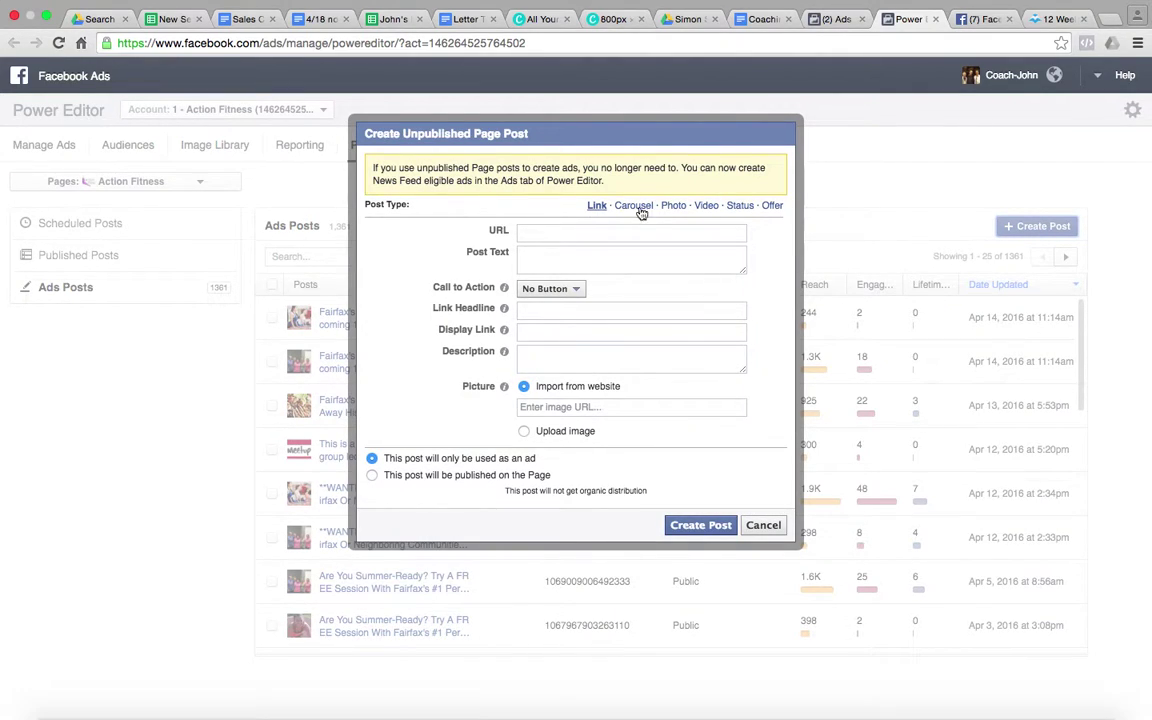
left_click(579, 230)
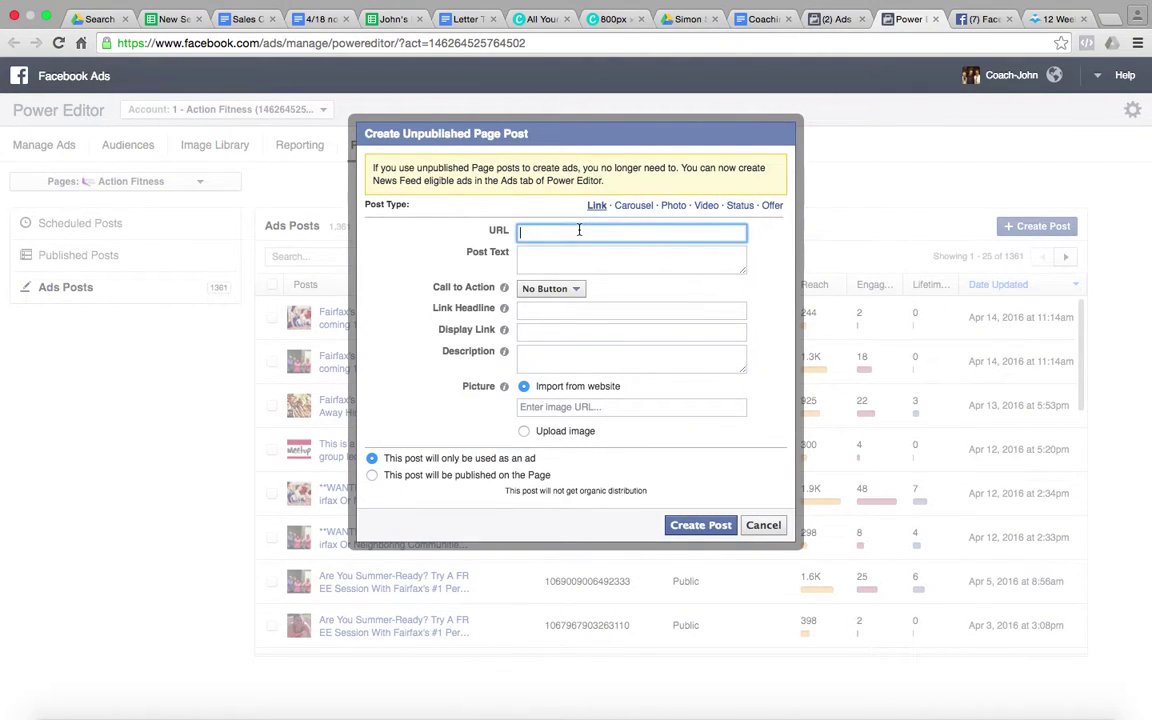
left_click(532, 263)
left_click(979, 22)
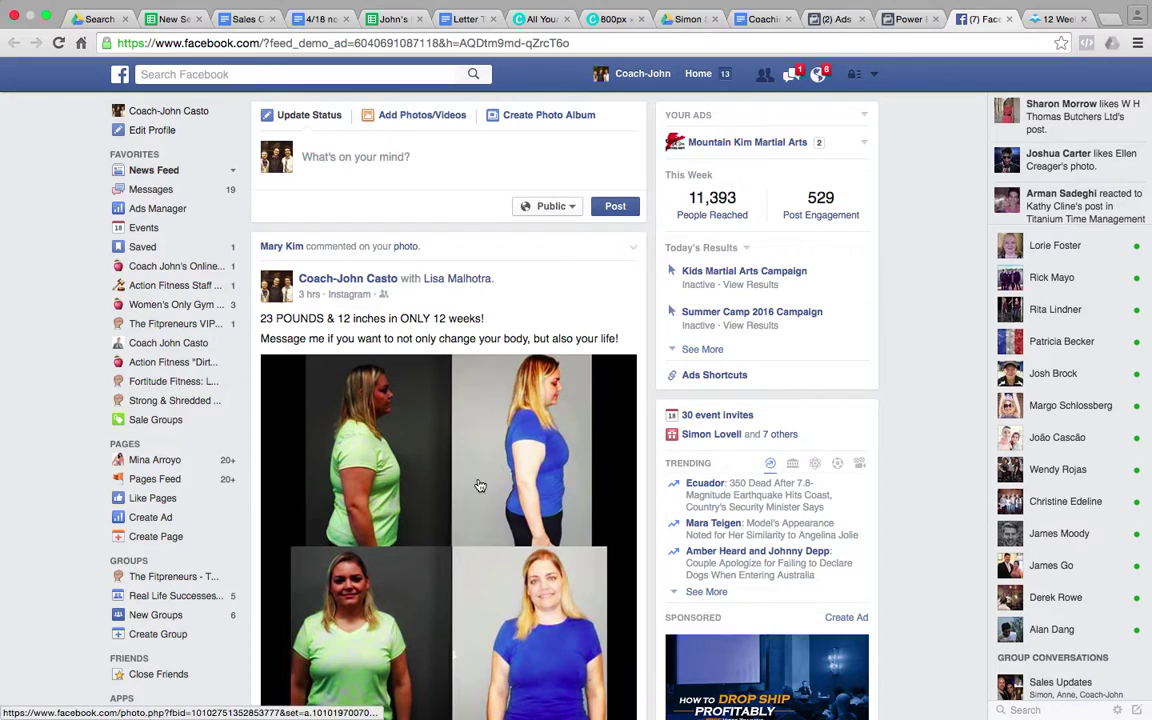
scroll(477, 483, "down", 10)
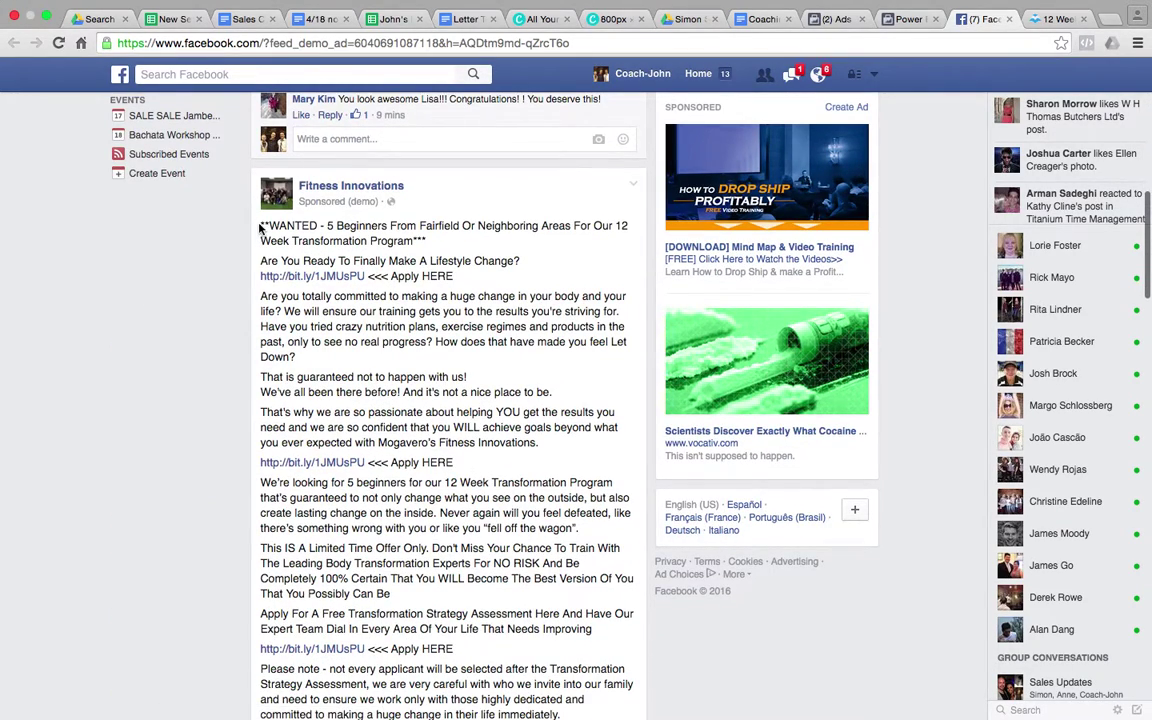
left_click_drag(235, 215, 463, 552)
scroll(445, 566, "down", 3)
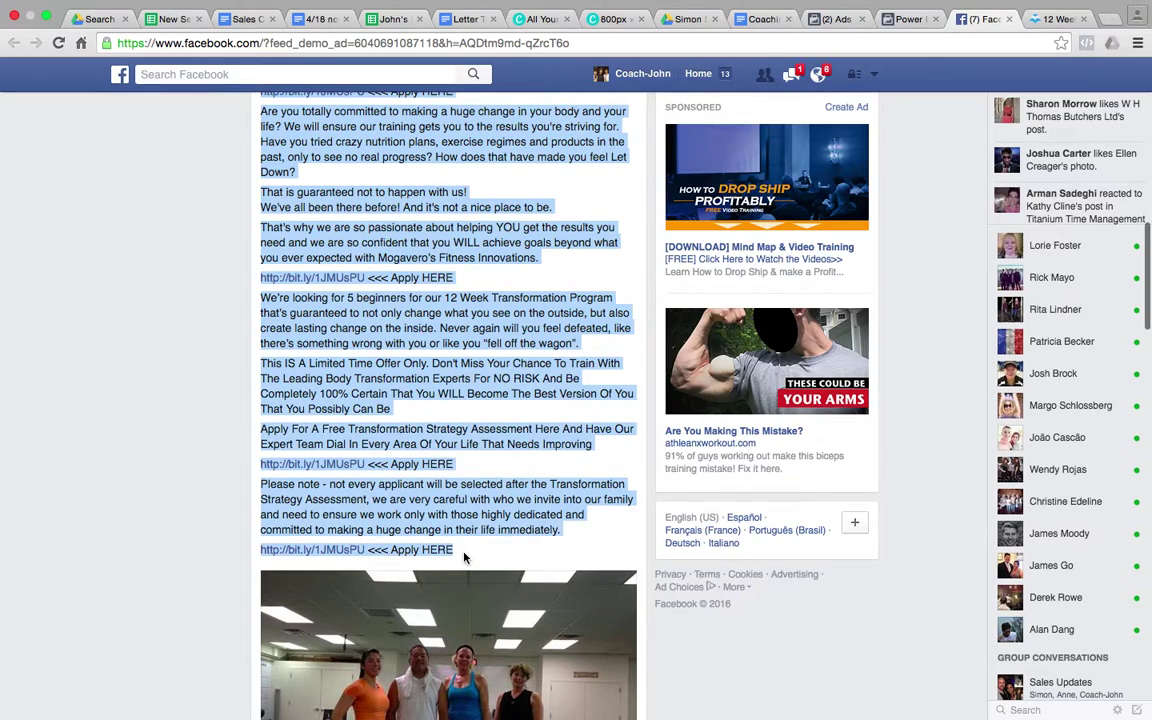
left_click(905, 20)
key("super+v")
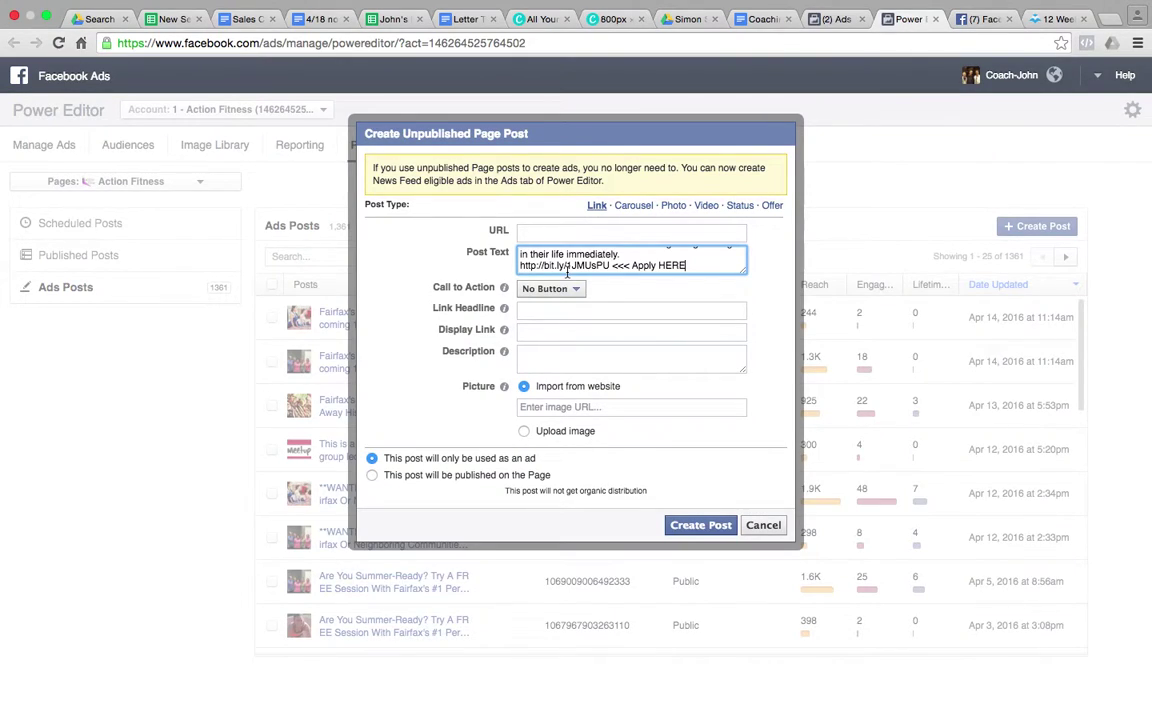
left_click_drag(610, 265, 428, 267)
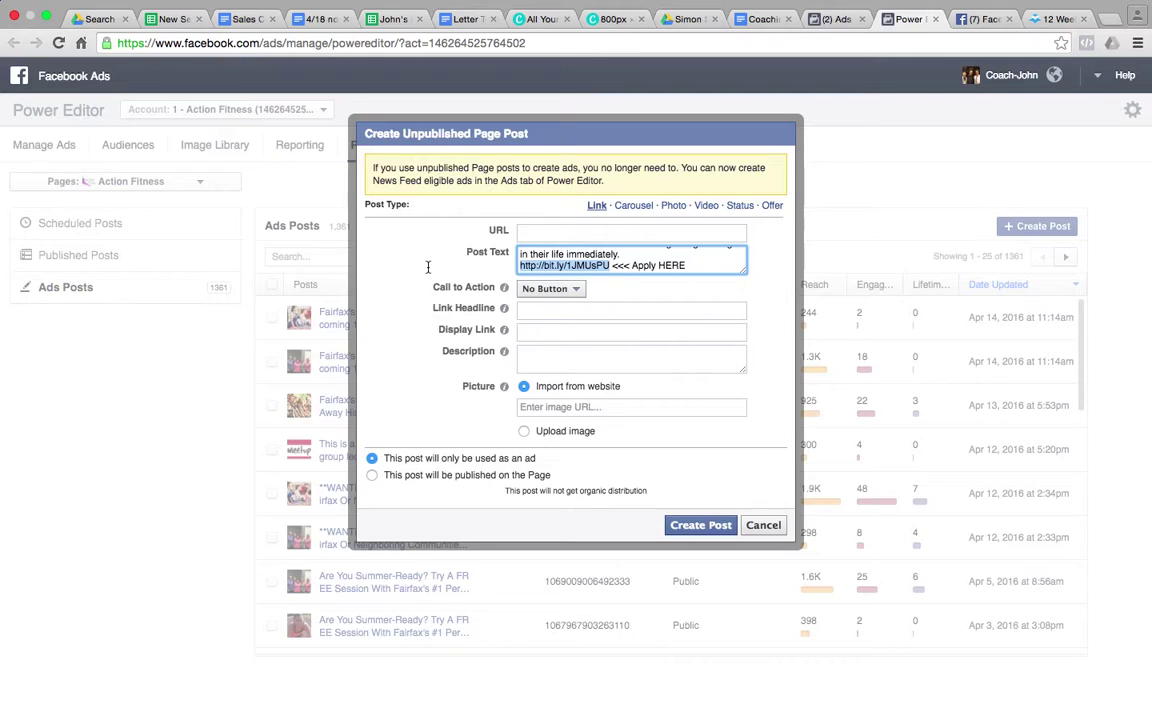
key("super+c")
left_click(608, 230)
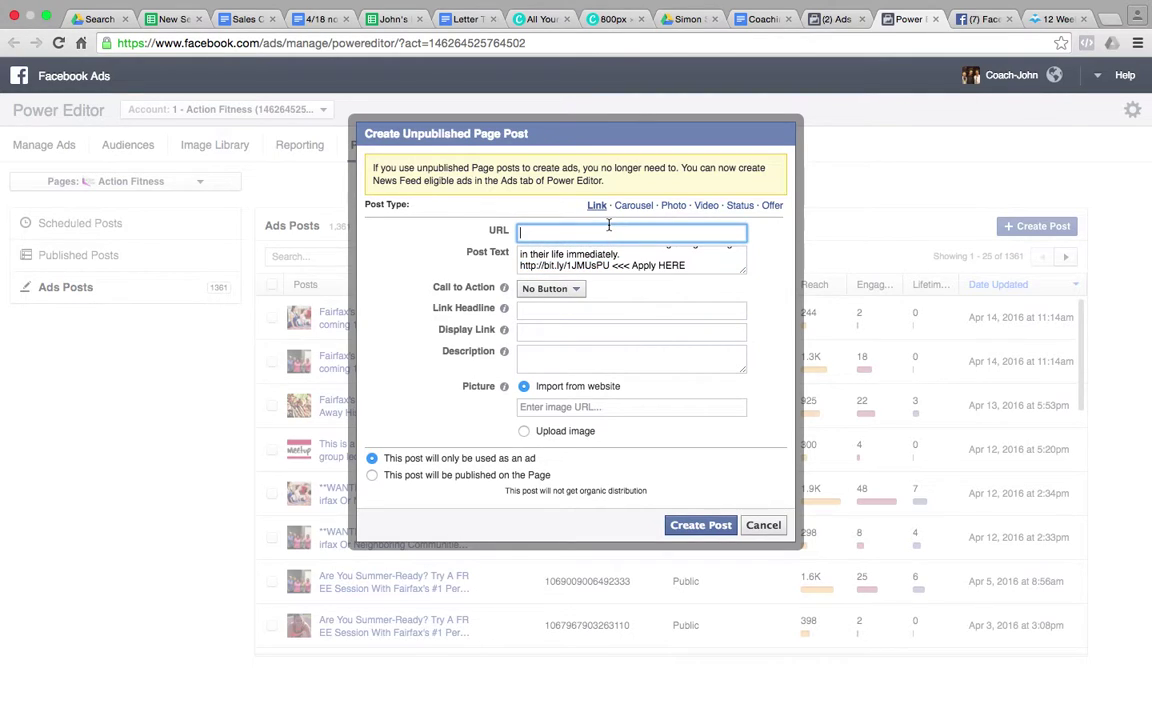
key("super+v")
Set the post's call to action to Learn More and its link headline to "12 Week Program In Fairfax".
left_click(563, 290)
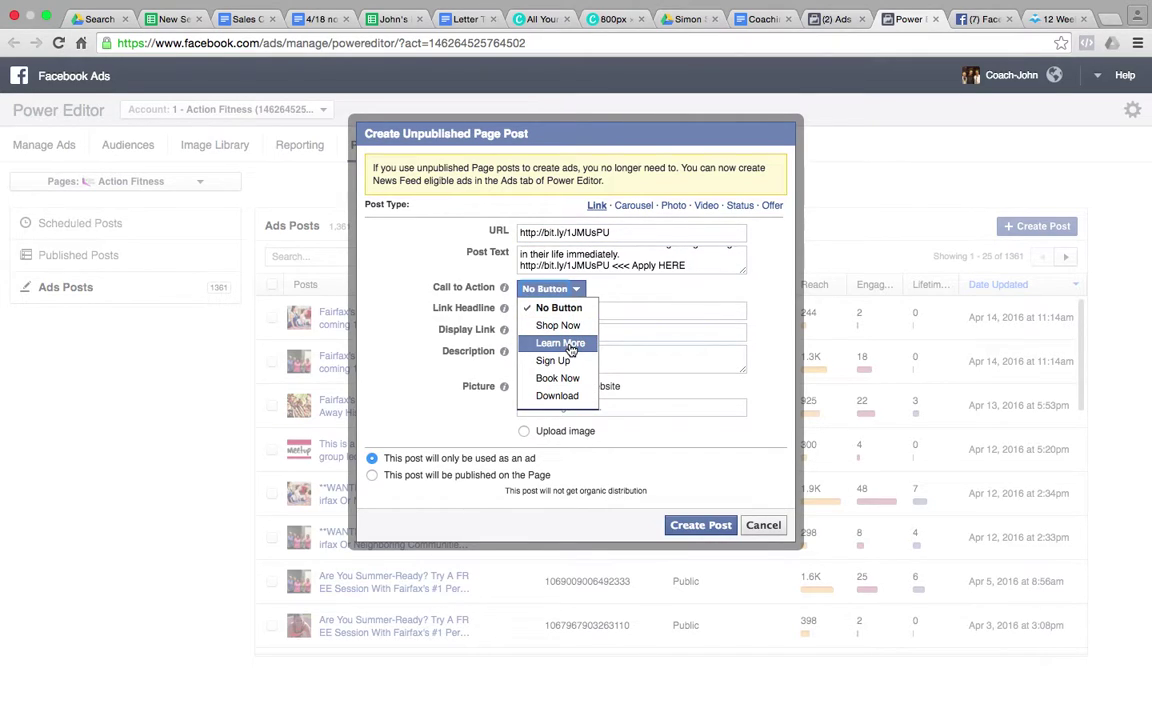
left_click(566, 343)
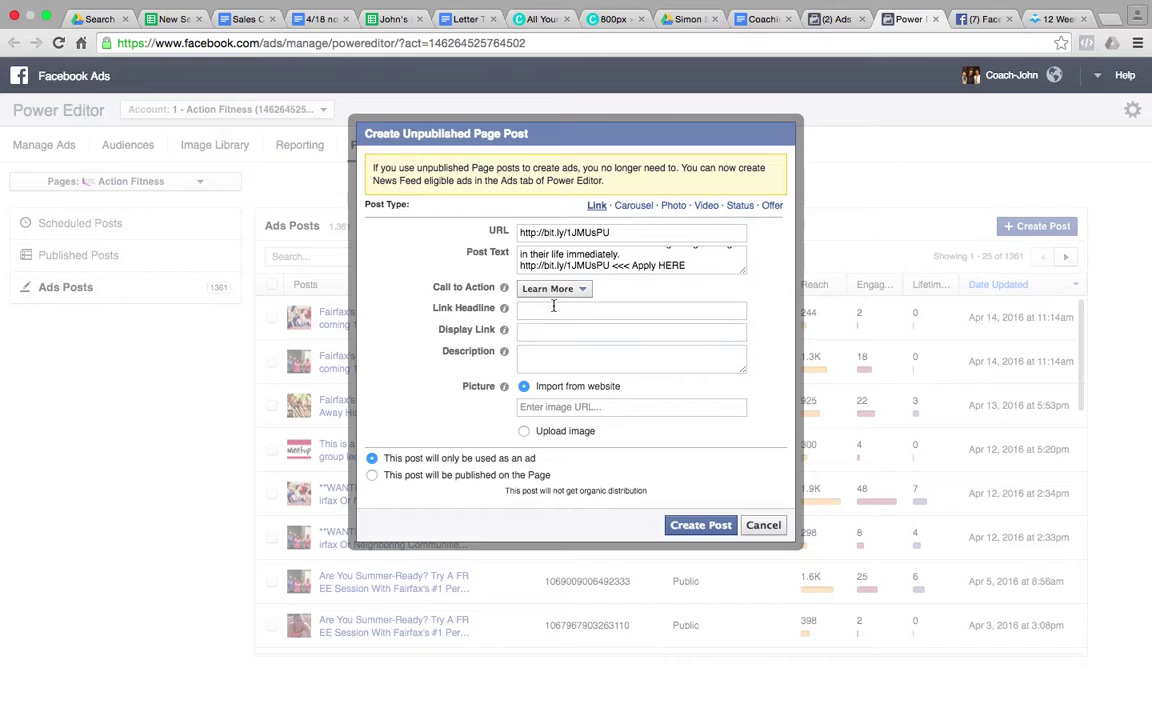
left_click(553, 309)
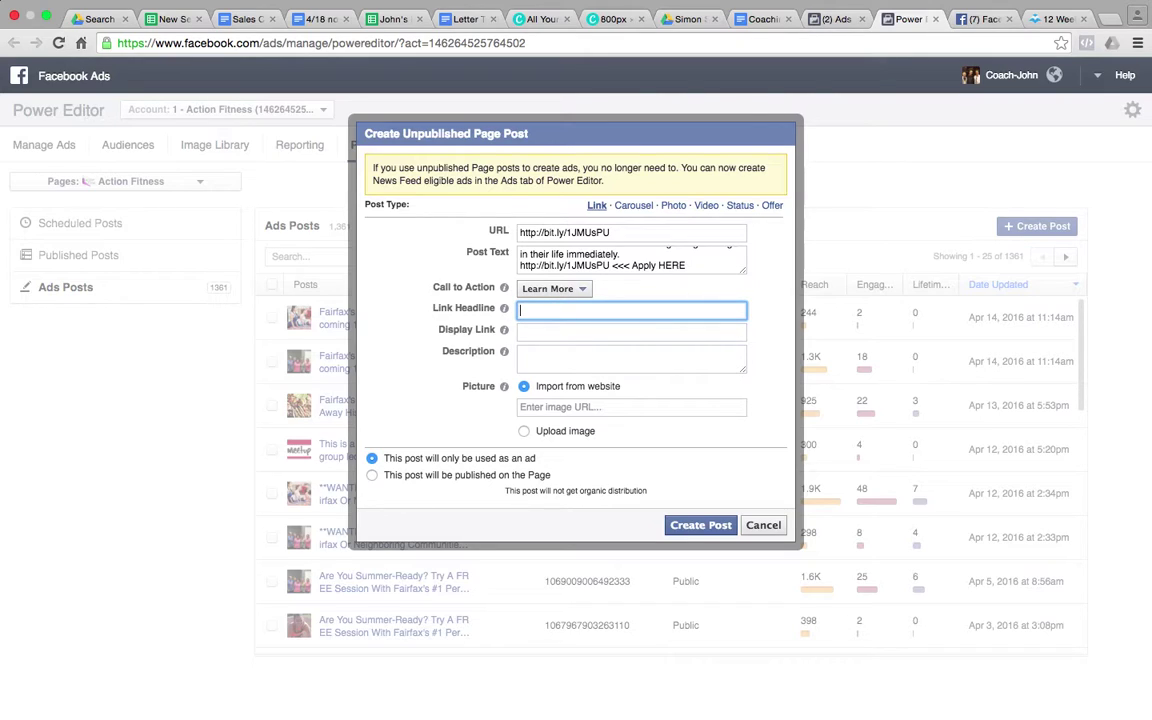
type("12 Week P(rogram In Fairfax")
Enter actionfitnessinc.com as the post's display link.
left_click(596, 330)
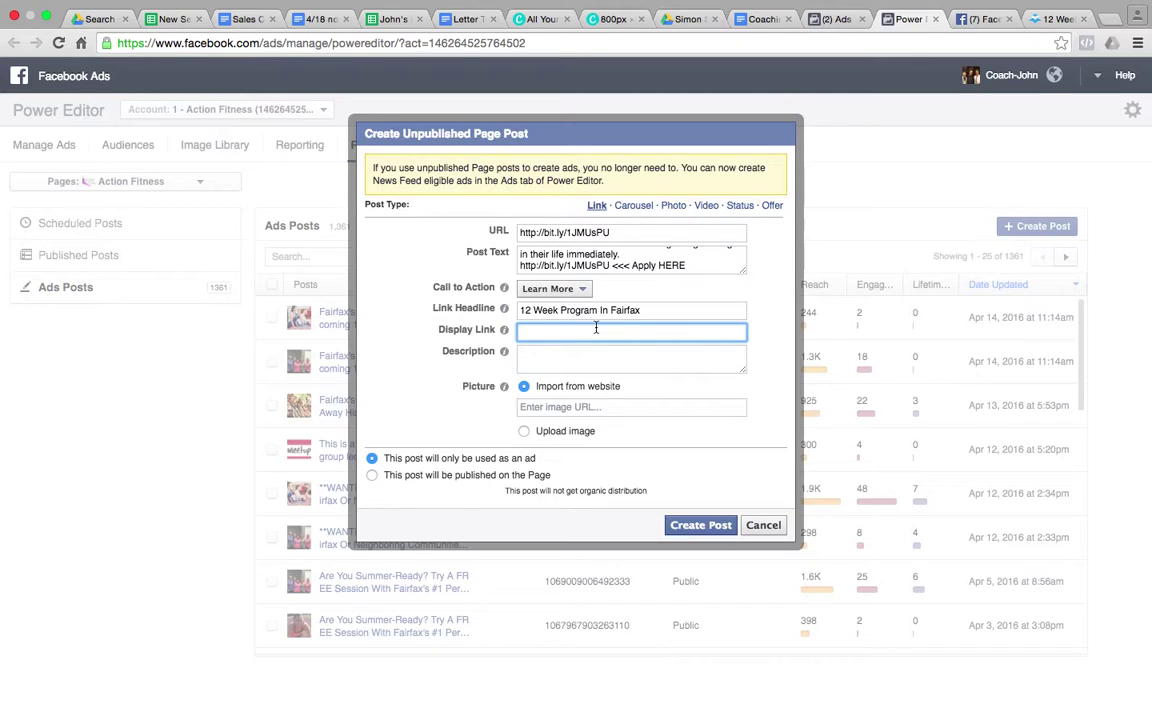
type("actionfitnessinc.com")
key("Tab")
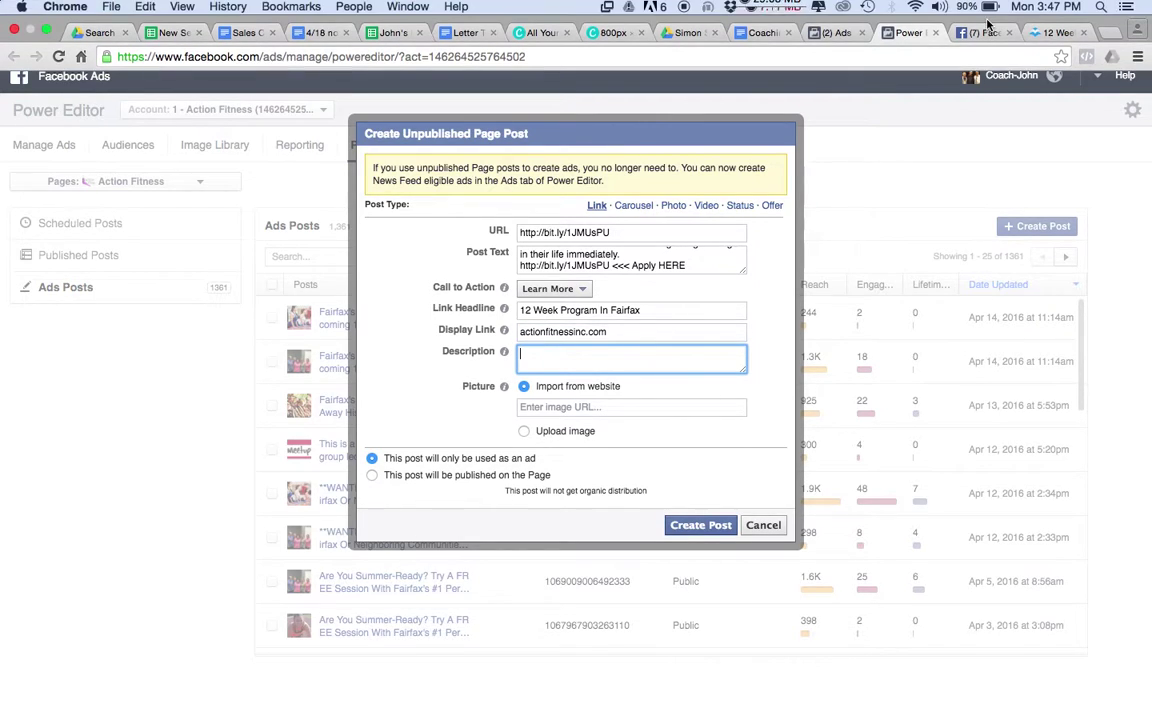
Check the link preview of the Fitness Innovations ad and enter "sub-headline goes here" as the post's description.
left_click(984, 31)
scroll(488, 464, "down", 5)
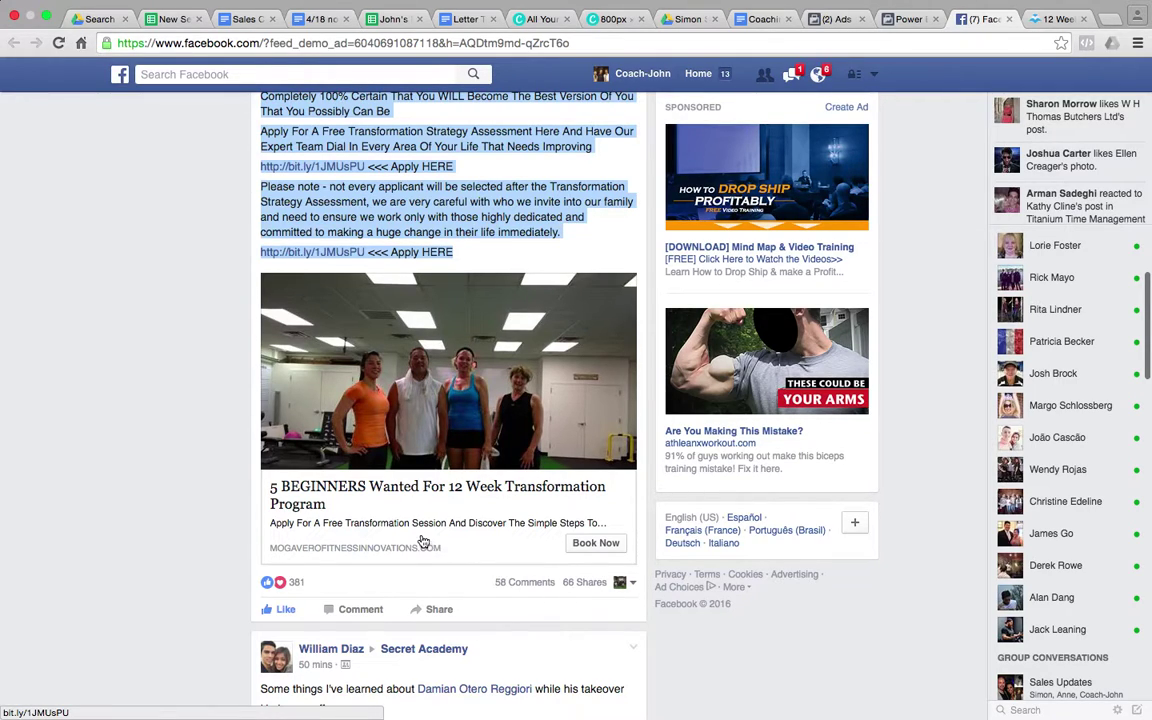
left_click(906, 19)
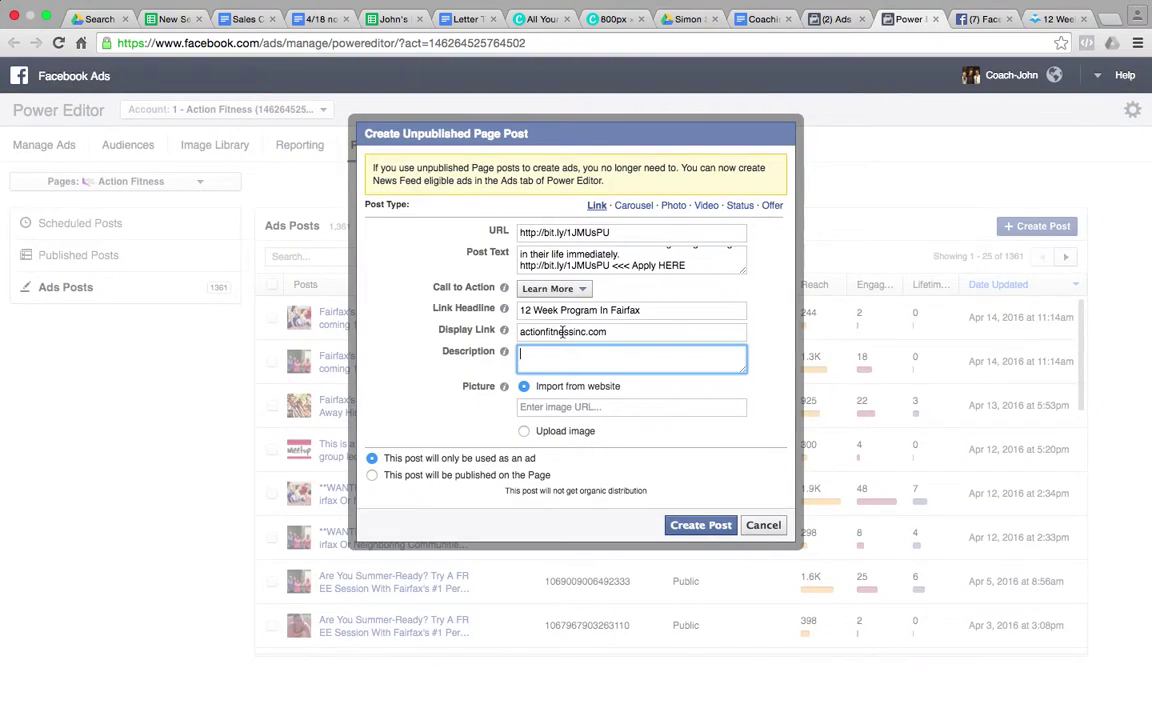
key("ctrl+Tab")
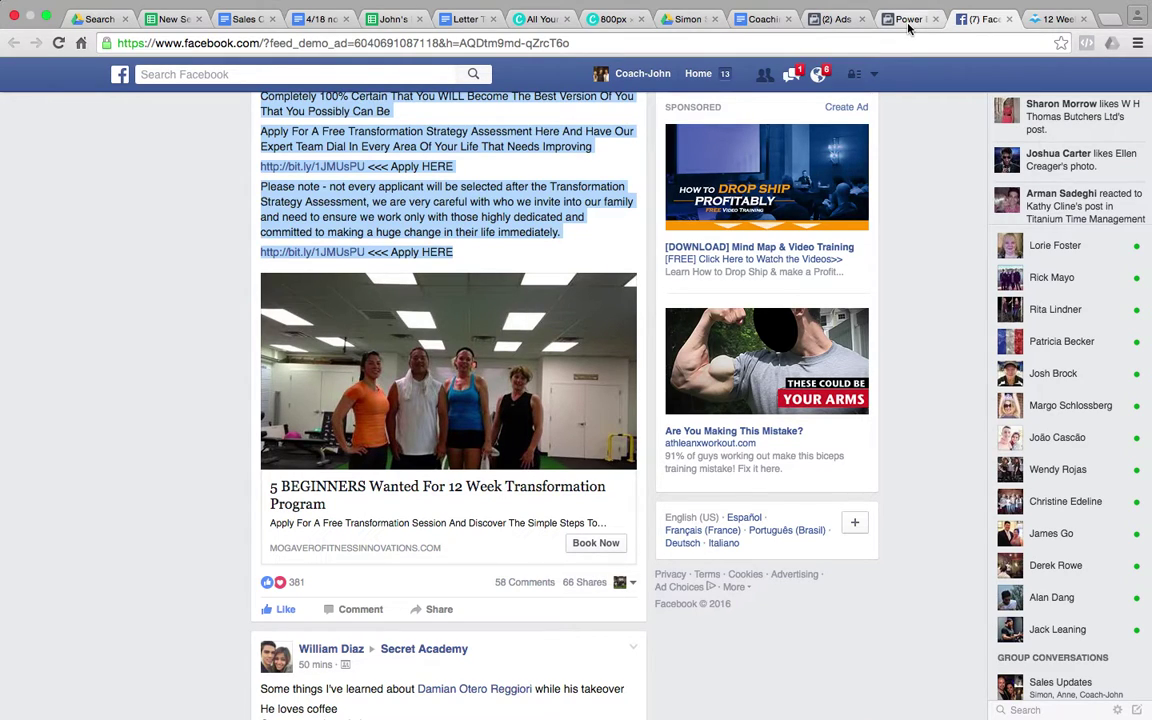
left_click(908, 20)
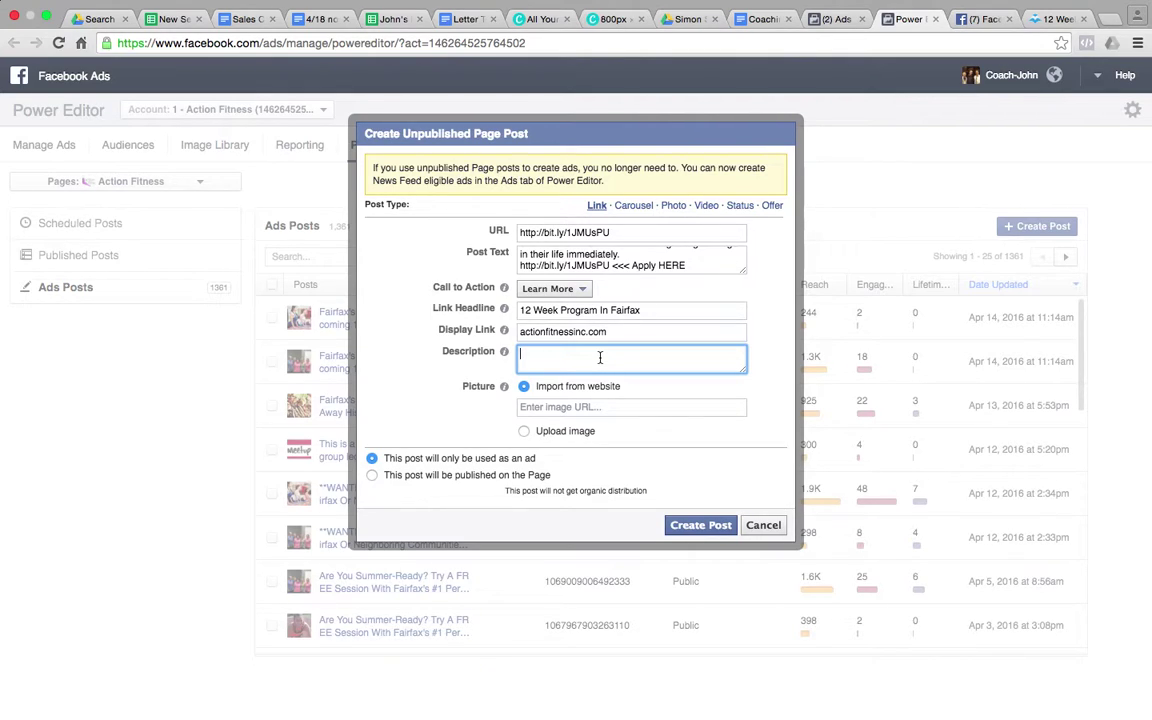
type("sub-headline goes here")
Upload IMG_5573.JPG from Downloads as the post's picture and create the ad-only post.
left_click(562, 431)
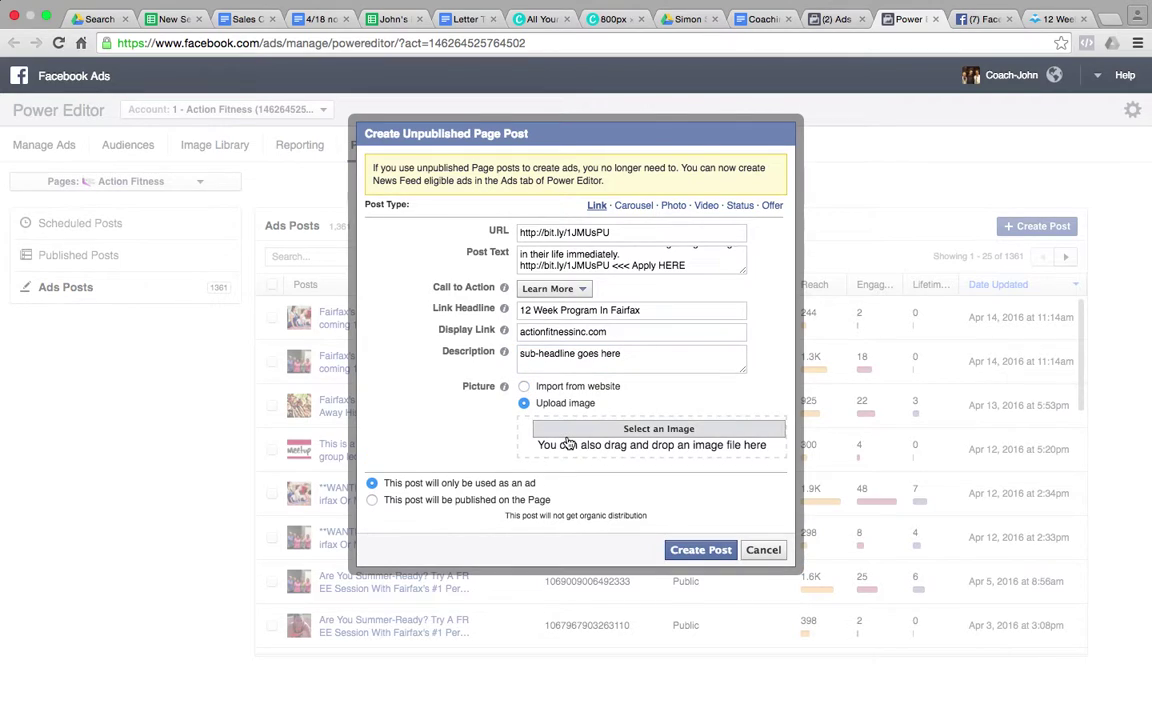
left_click(565, 437)
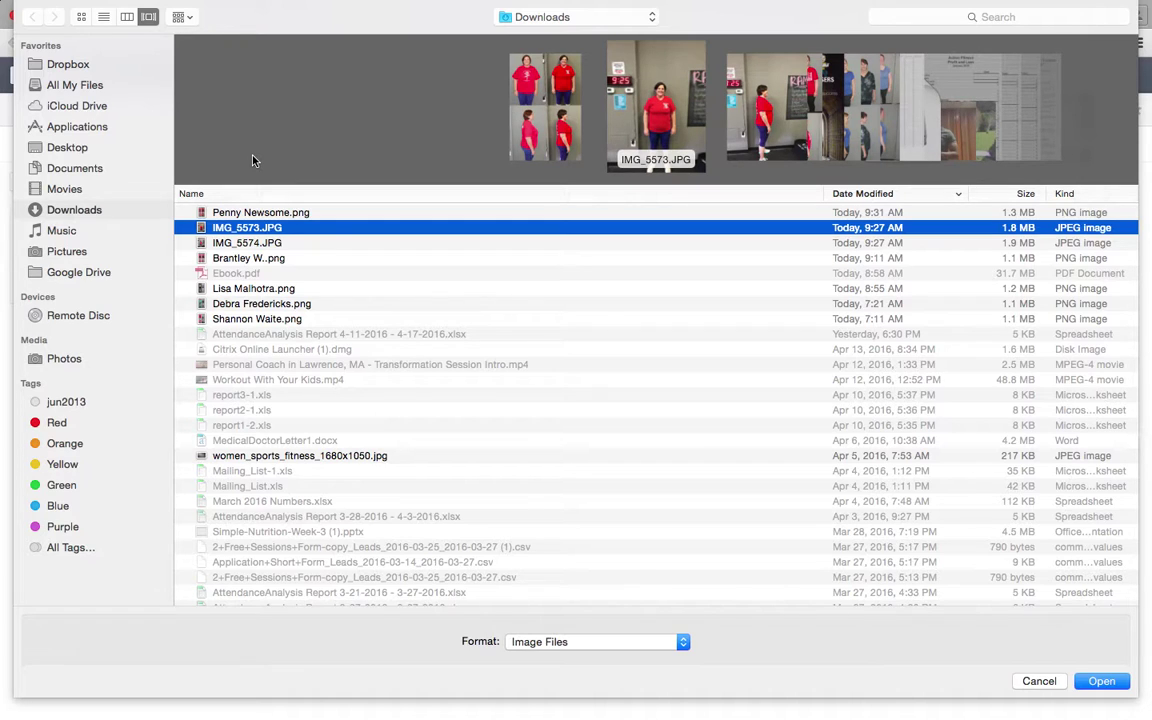
key("Return")
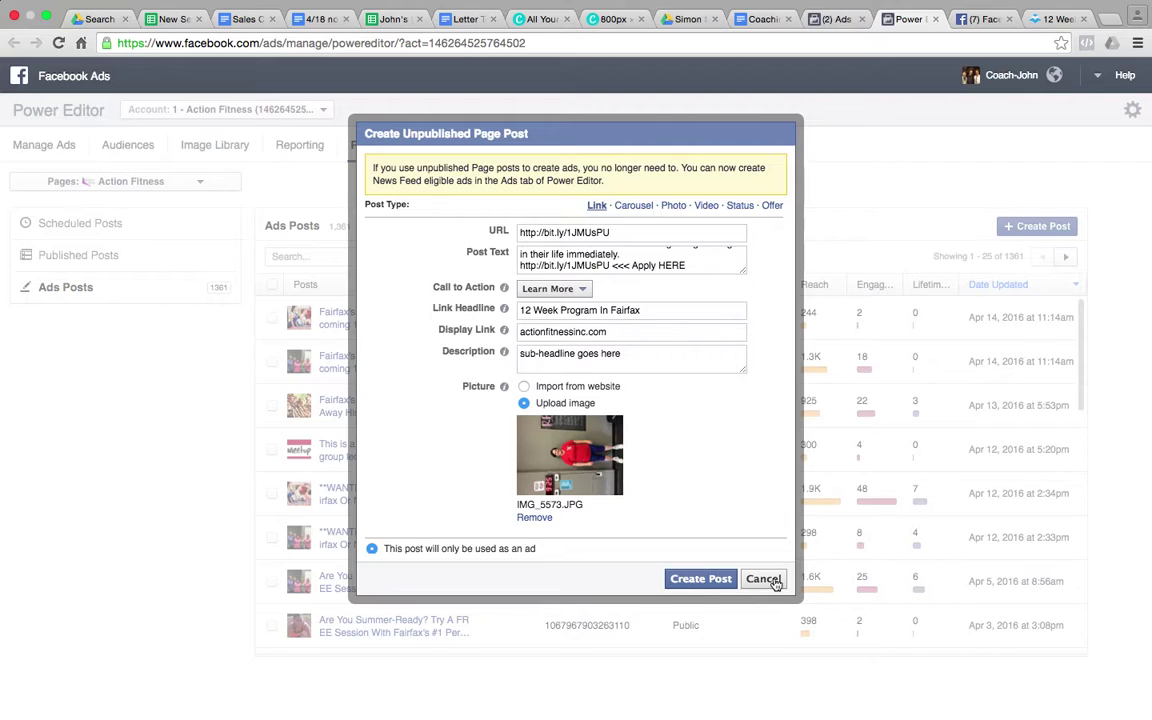
left_click(701, 579)
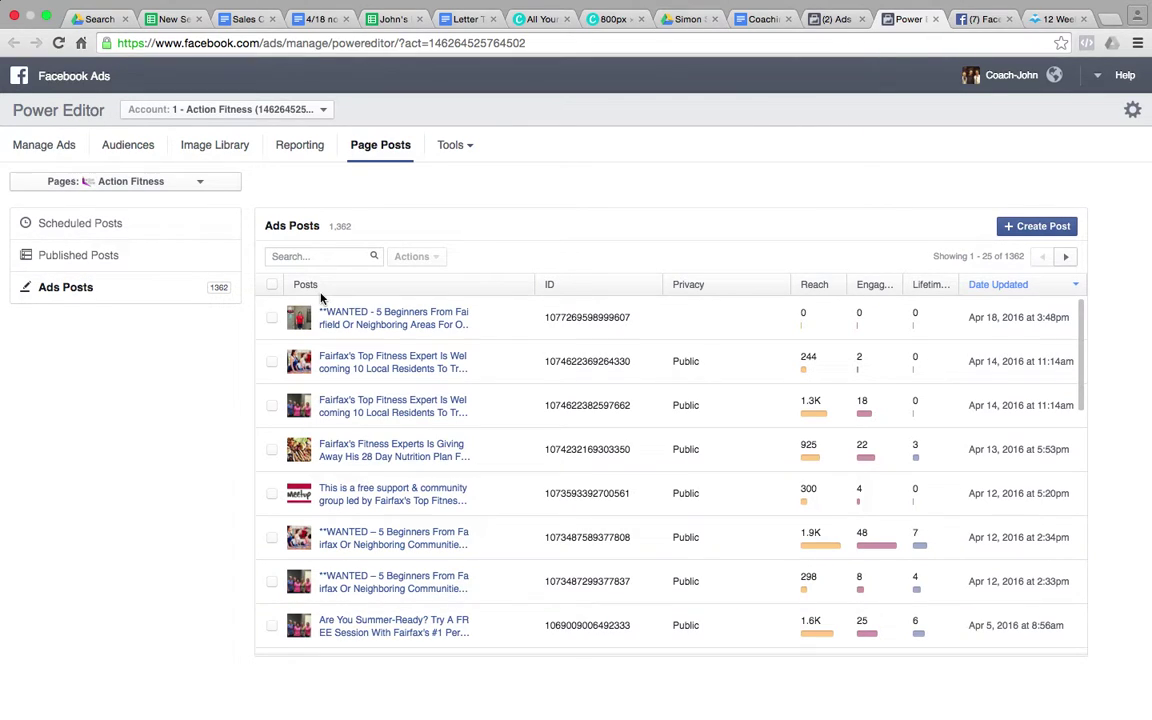
Review the details preview of the new "WANTED - 5 Beginners From Fairfield" post and select that post in the ads posts list.
left_click(353, 322)
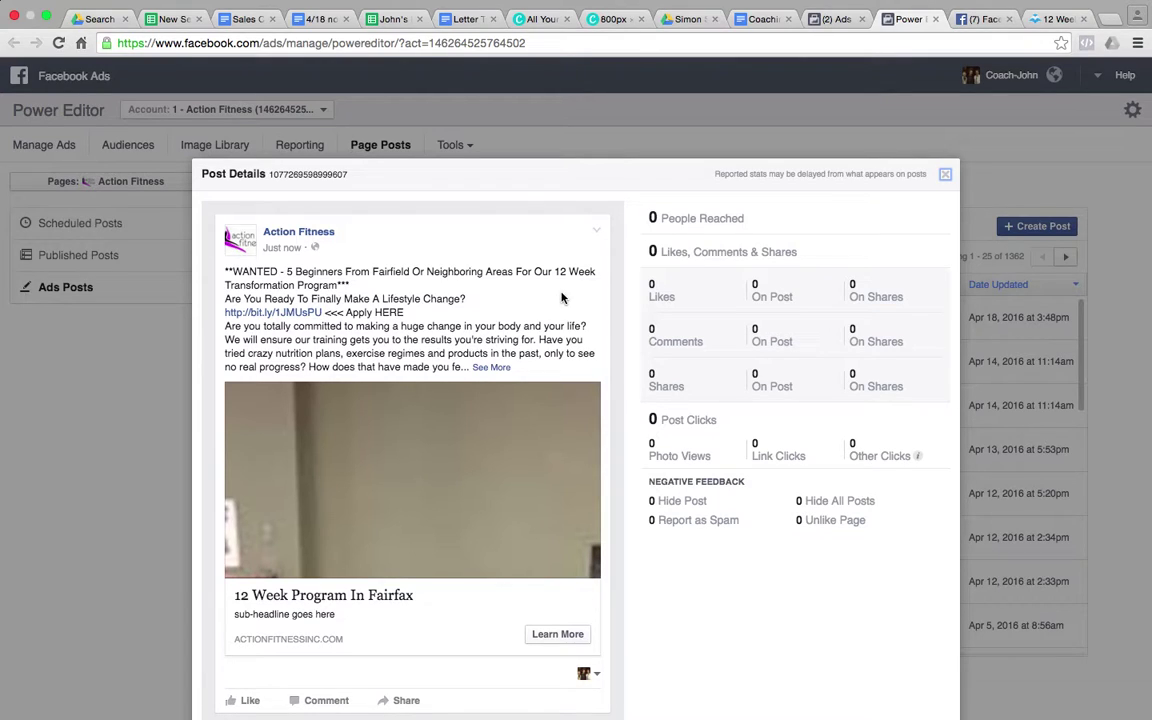
left_click(943, 176)
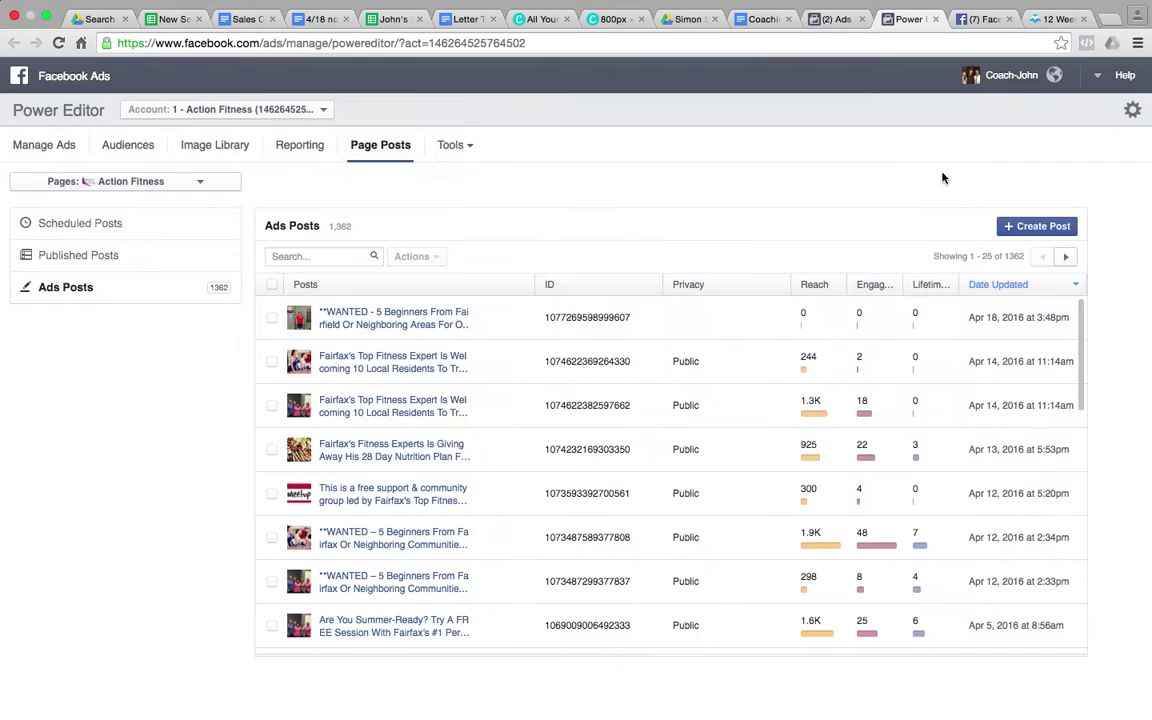
left_click(270, 318)
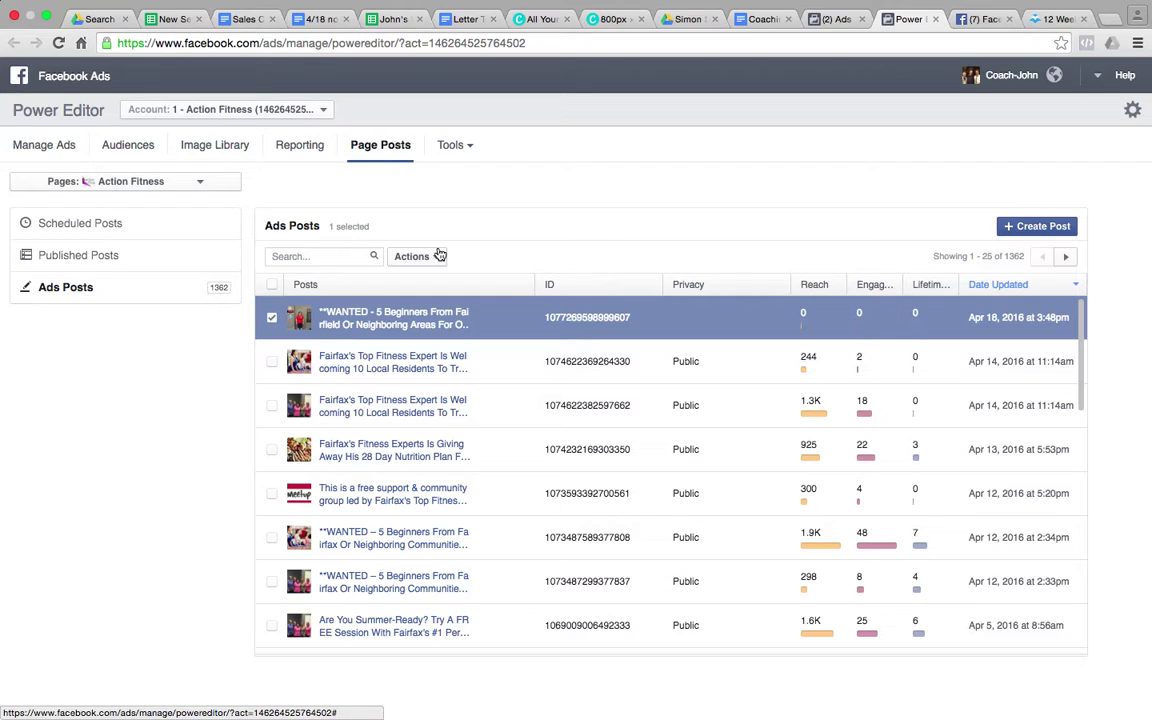
left_click(421, 326)
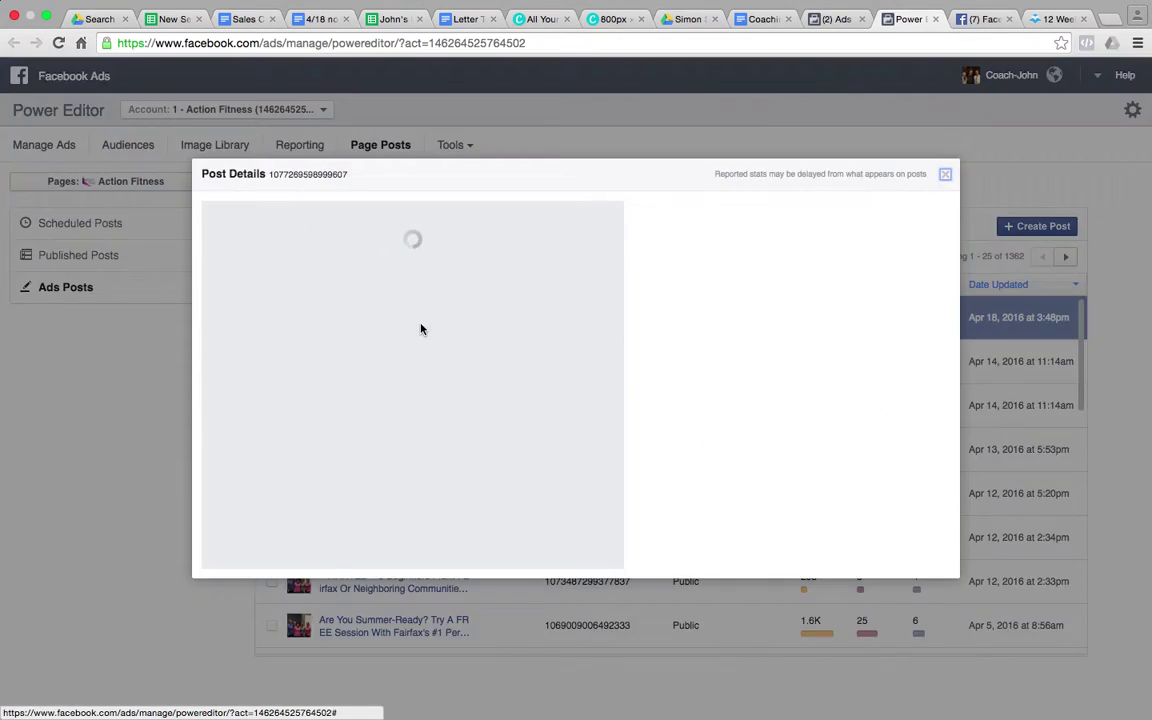
mouse_move(240, 246)
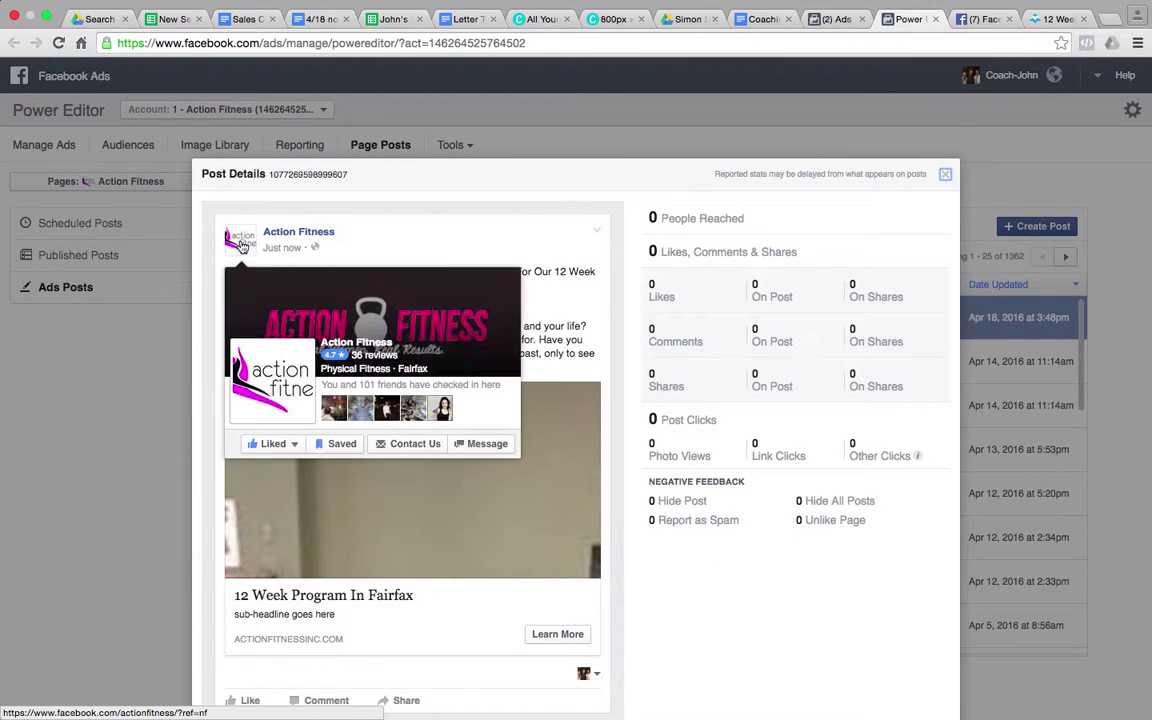
left_click(945, 174)
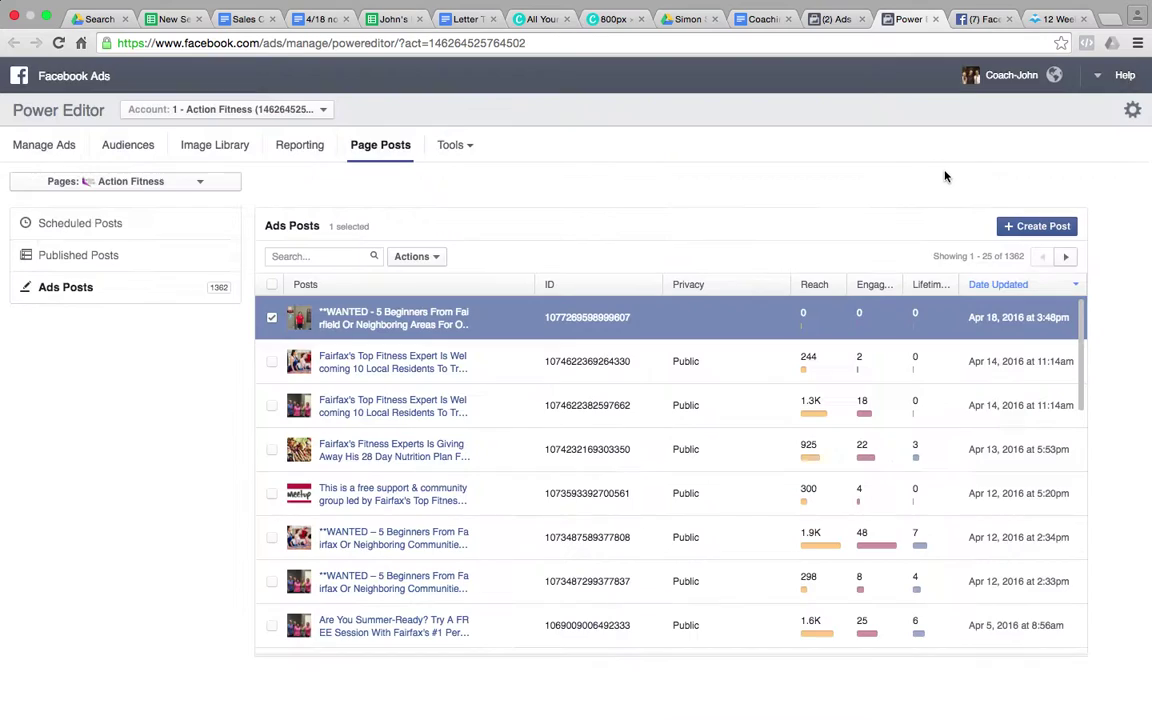
Start creating an ad from the selected post and look through the existing campaigns offered for it.
left_click(436, 260)
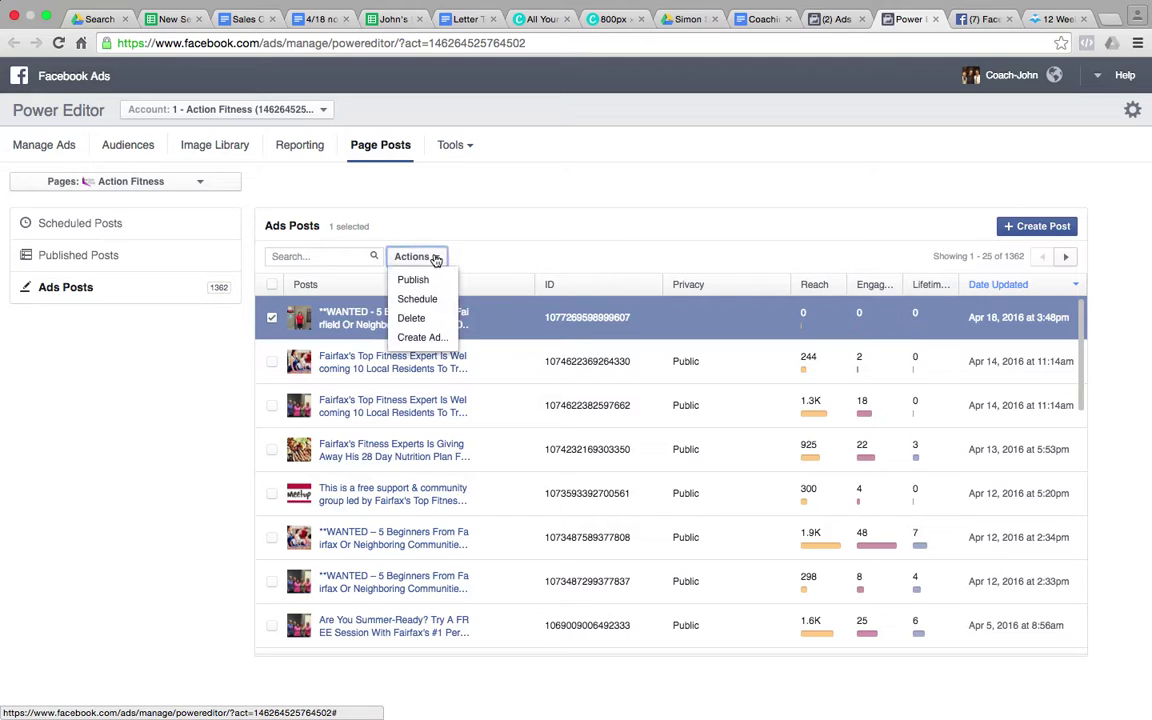
left_click(430, 341)
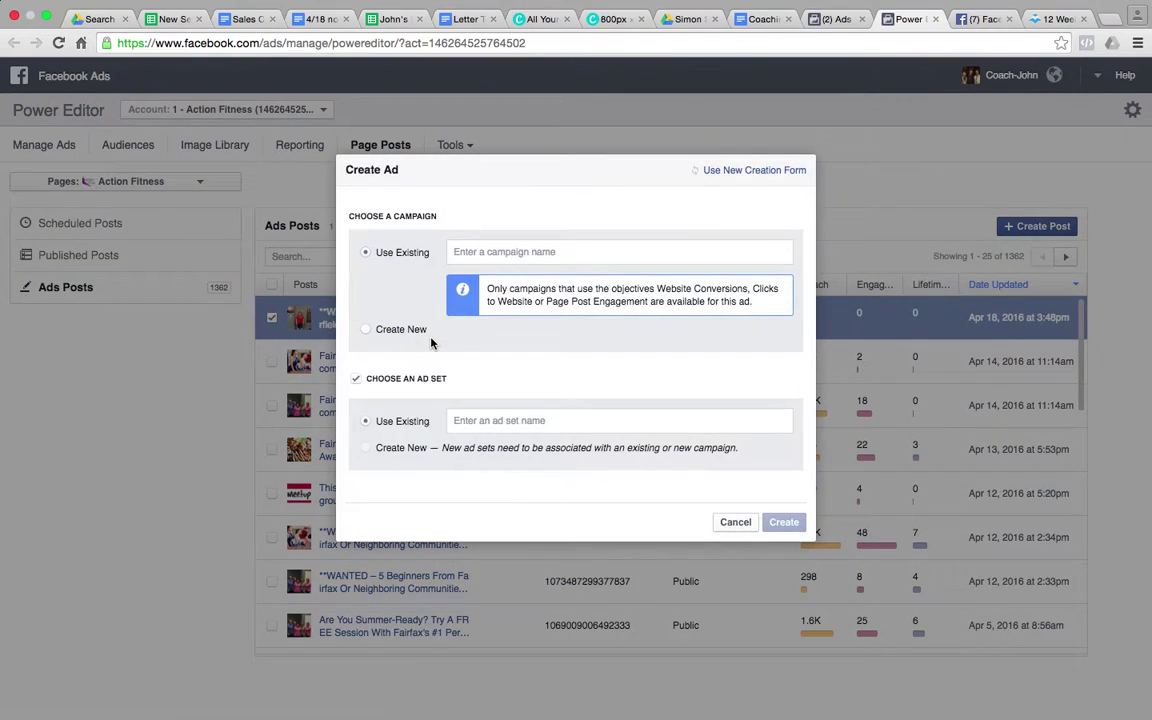
left_click(452, 252)
scroll(533, 396, "down", 1)
scroll(533, 396, "up", 1)
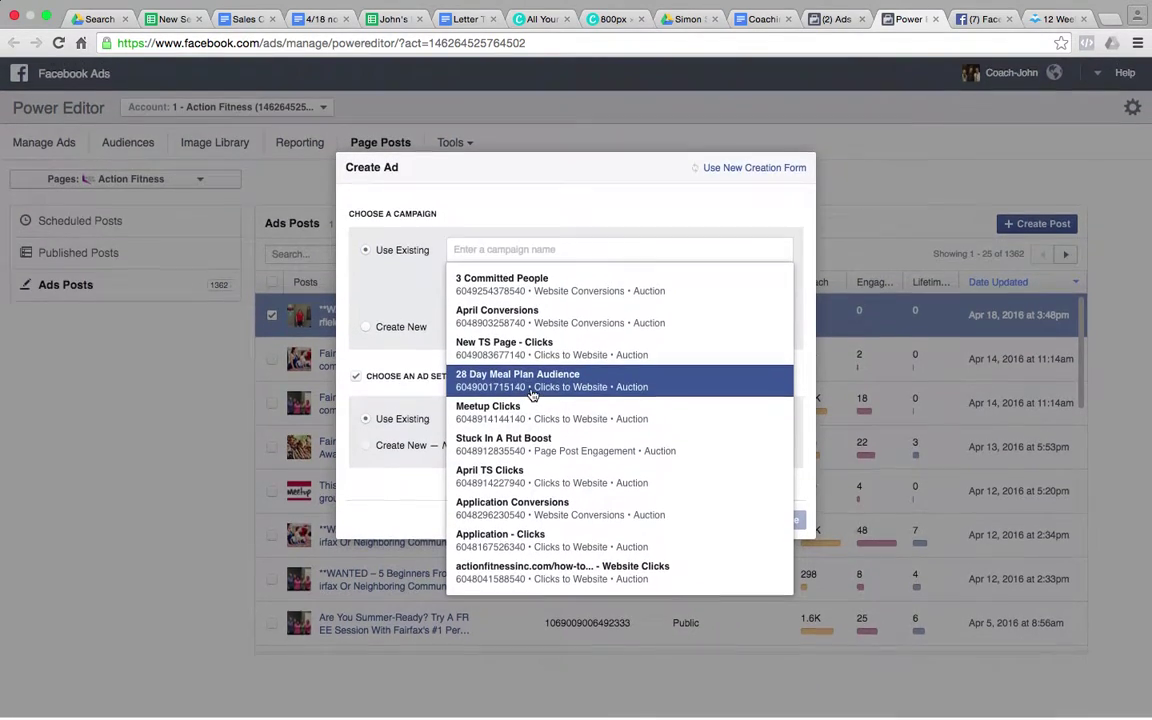
Set the ad to use a new campaign named "test campaign" with the Website Conversions objective.
left_click(395, 328)
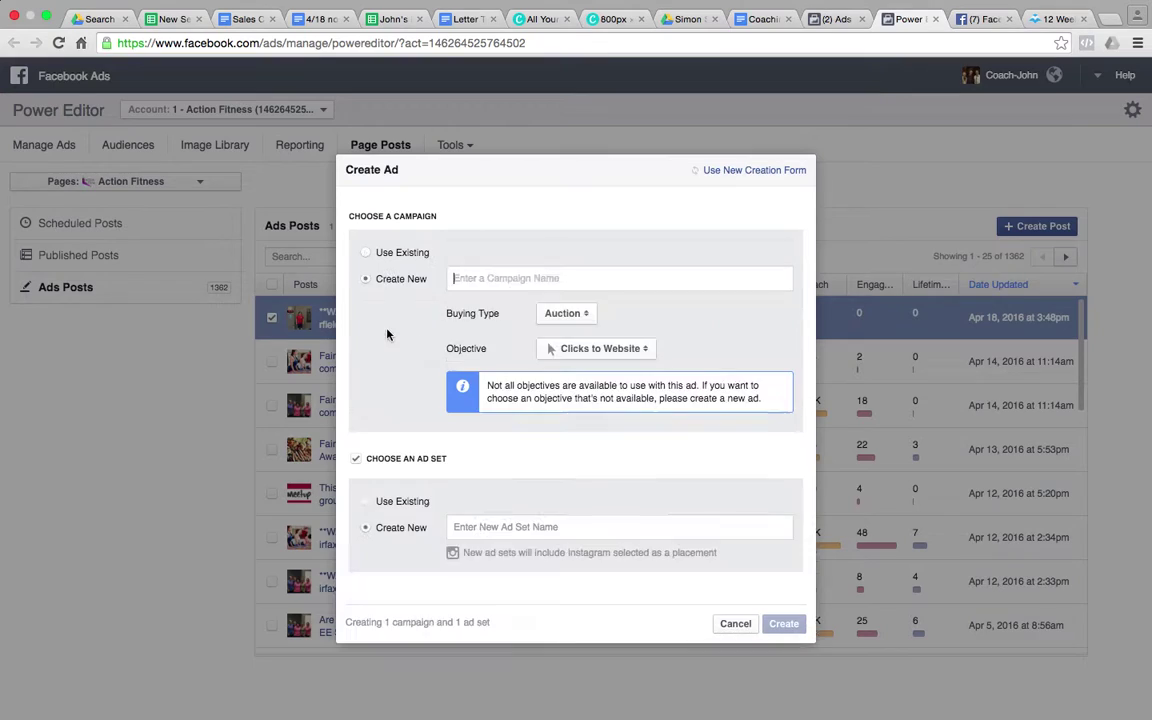
left_click(493, 279)
type("test campaign")
left_click(630, 350)
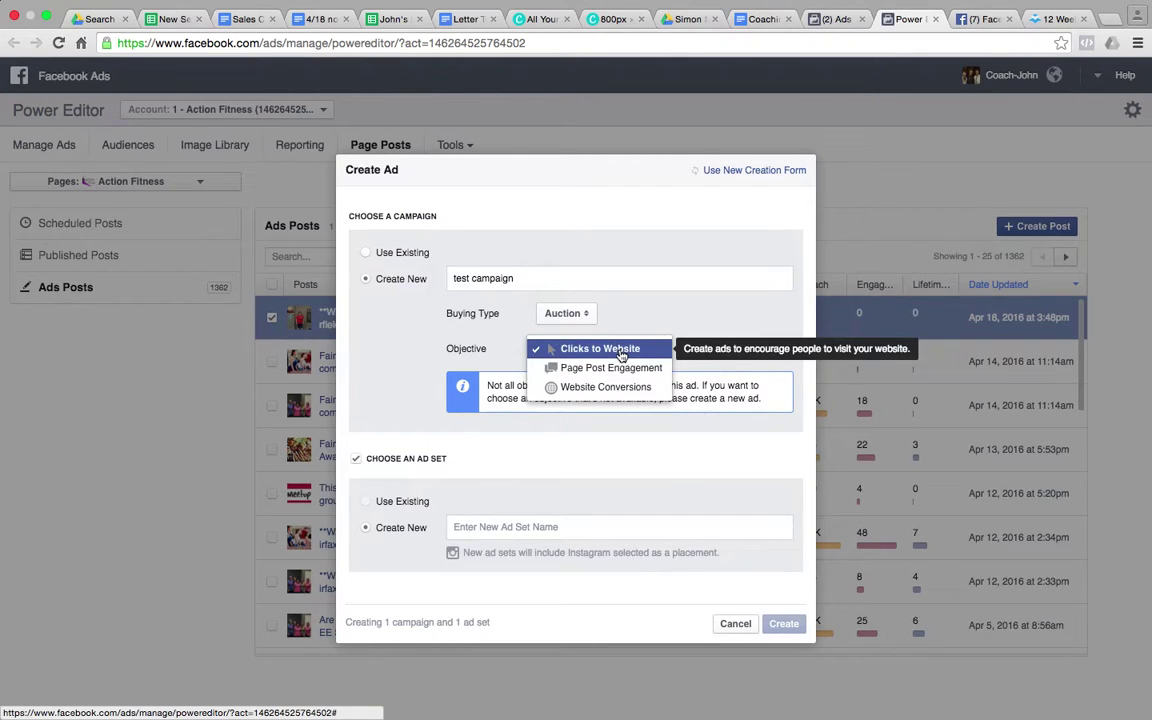
left_click(619, 291)
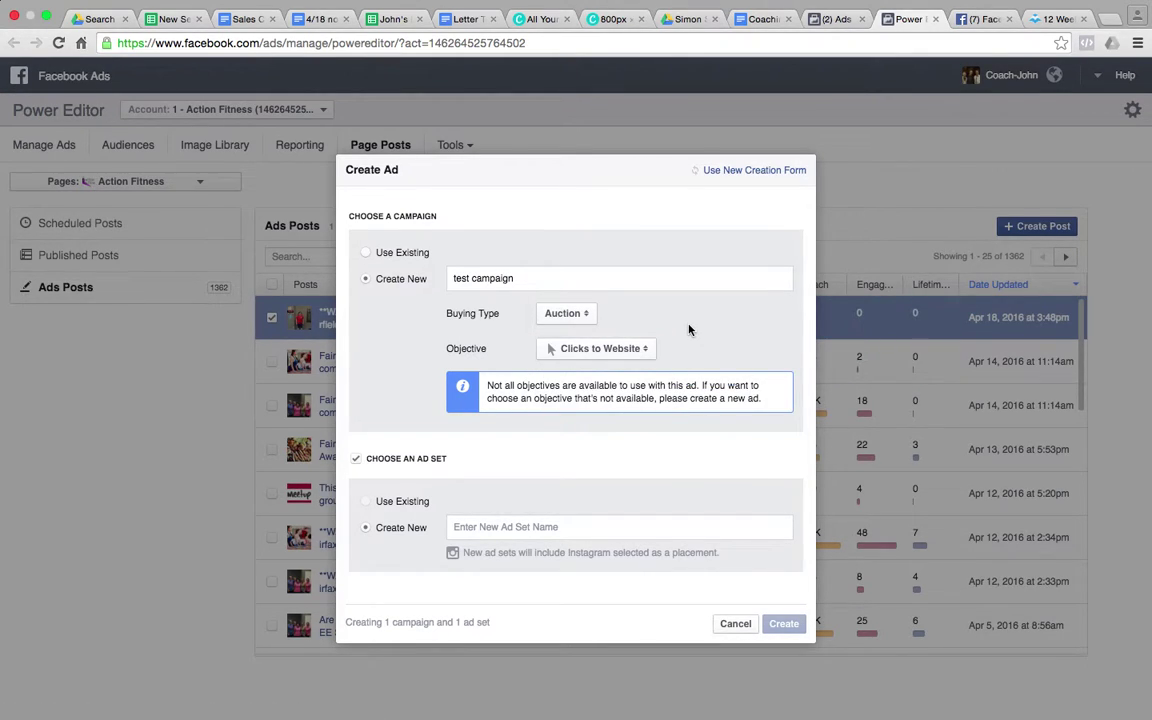
left_click(617, 354)
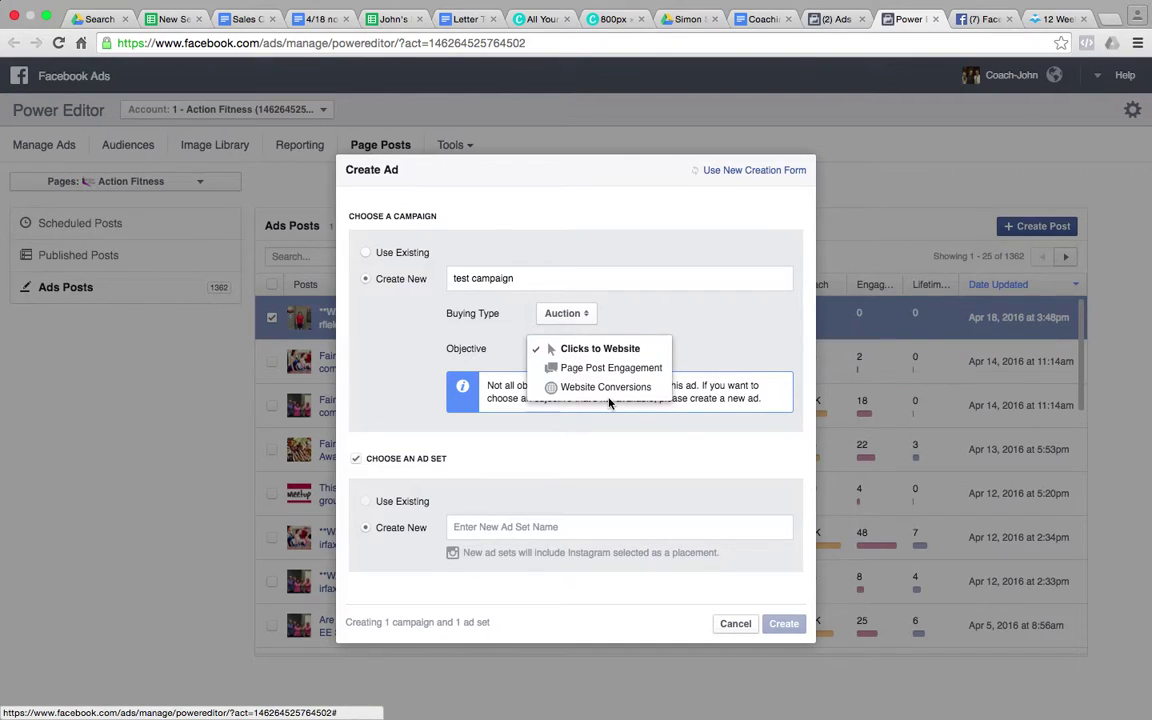
left_click(605, 388)
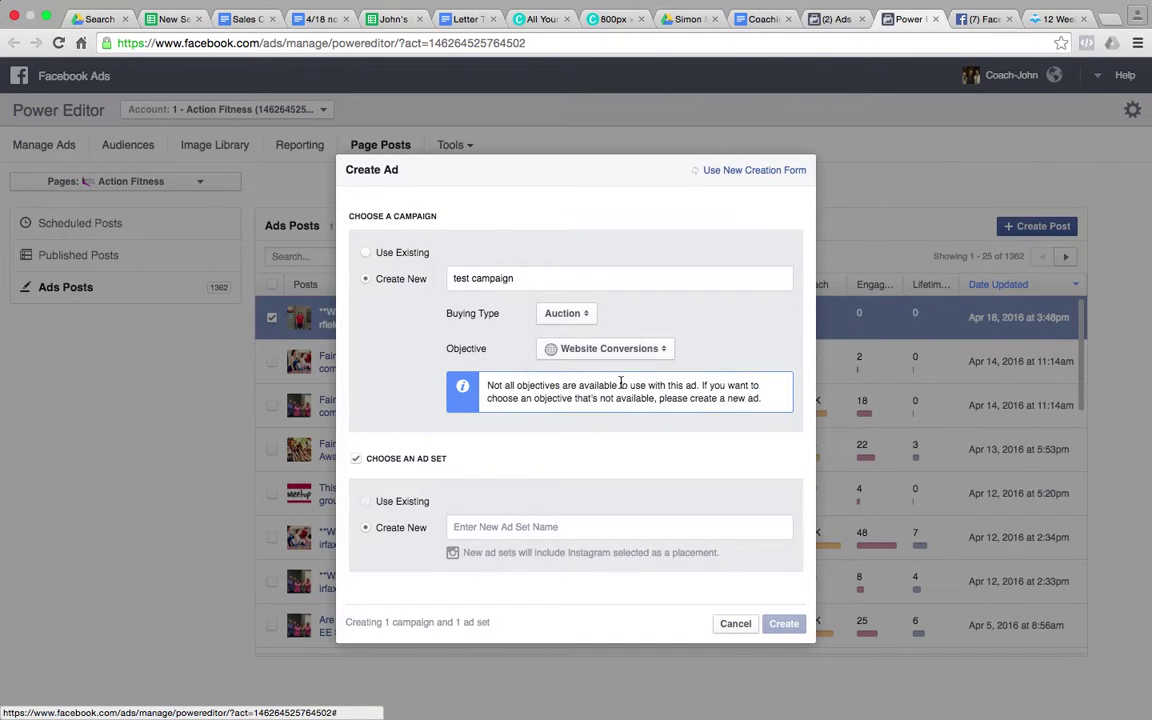
Name the new ad set "Image Test 1" and create the ad with its campaign.
left_click(545, 526)
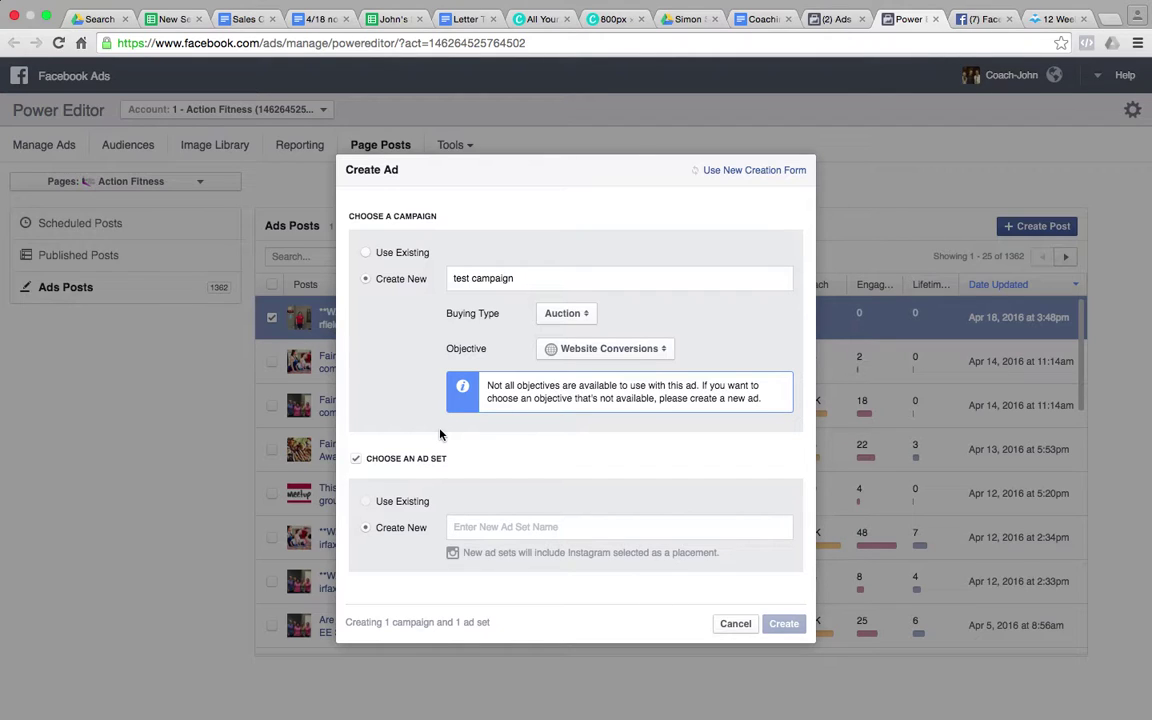
type("l")
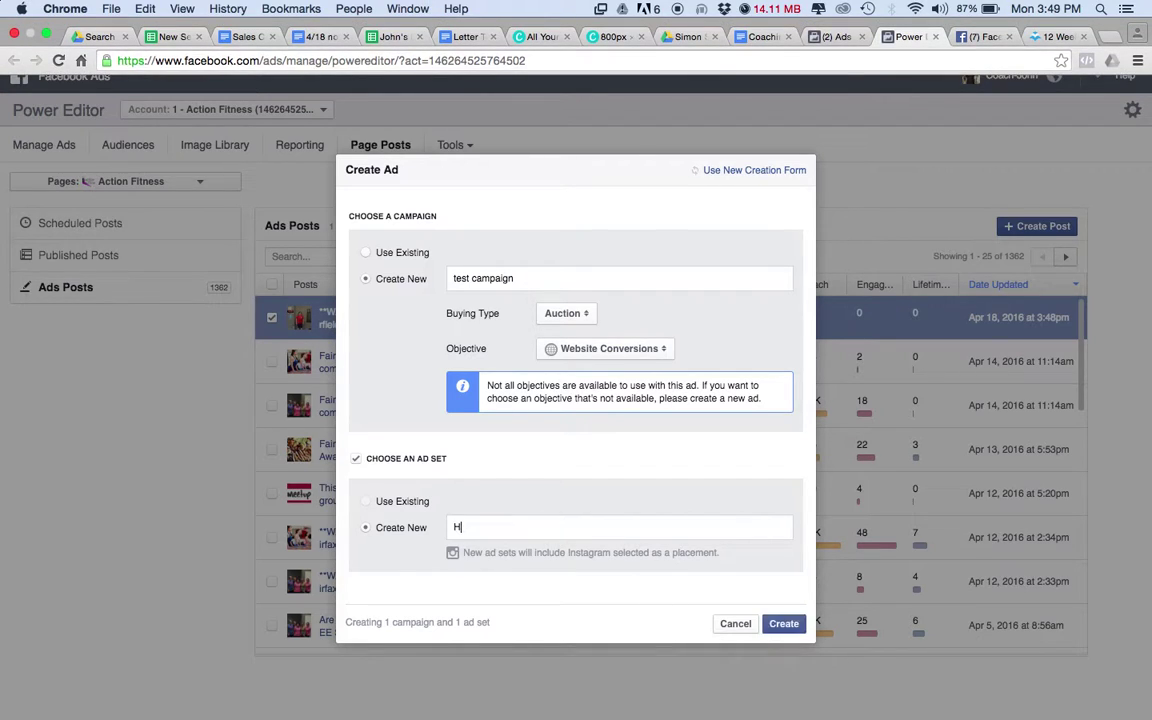
type("mage Test 1")
left_click(786, 625)
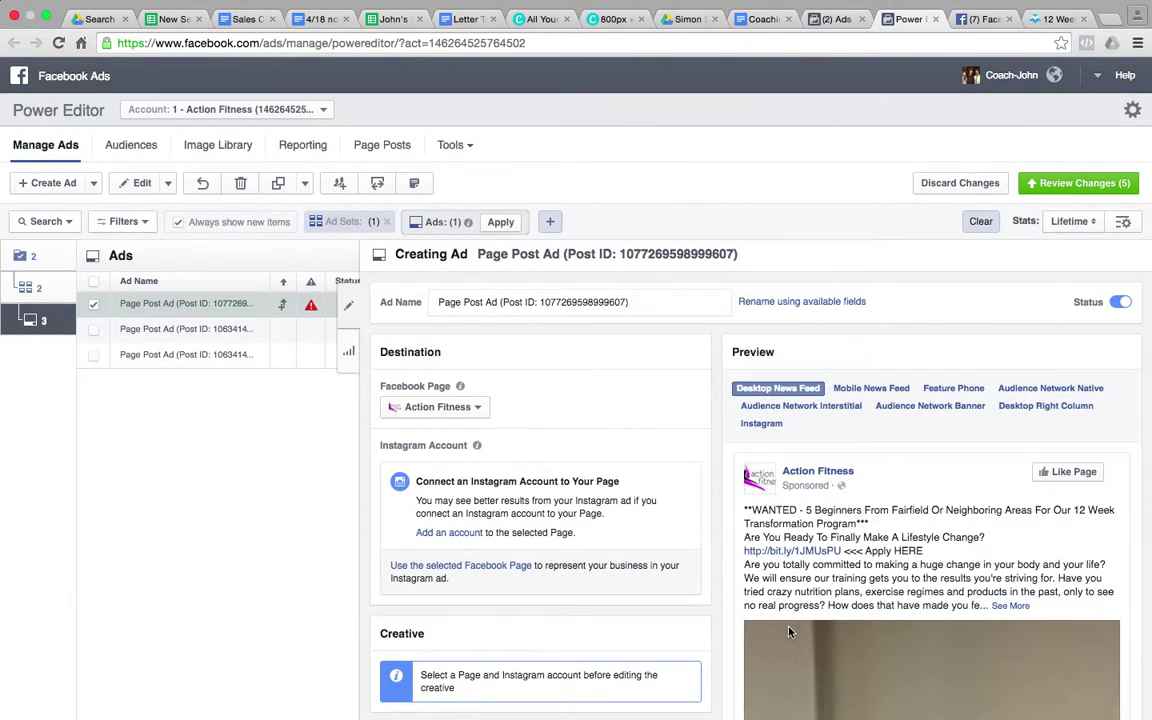
Review the new ad's destination and tracking settings along with its desktop news feed preview.
scroll(655, 499, "down", 5)
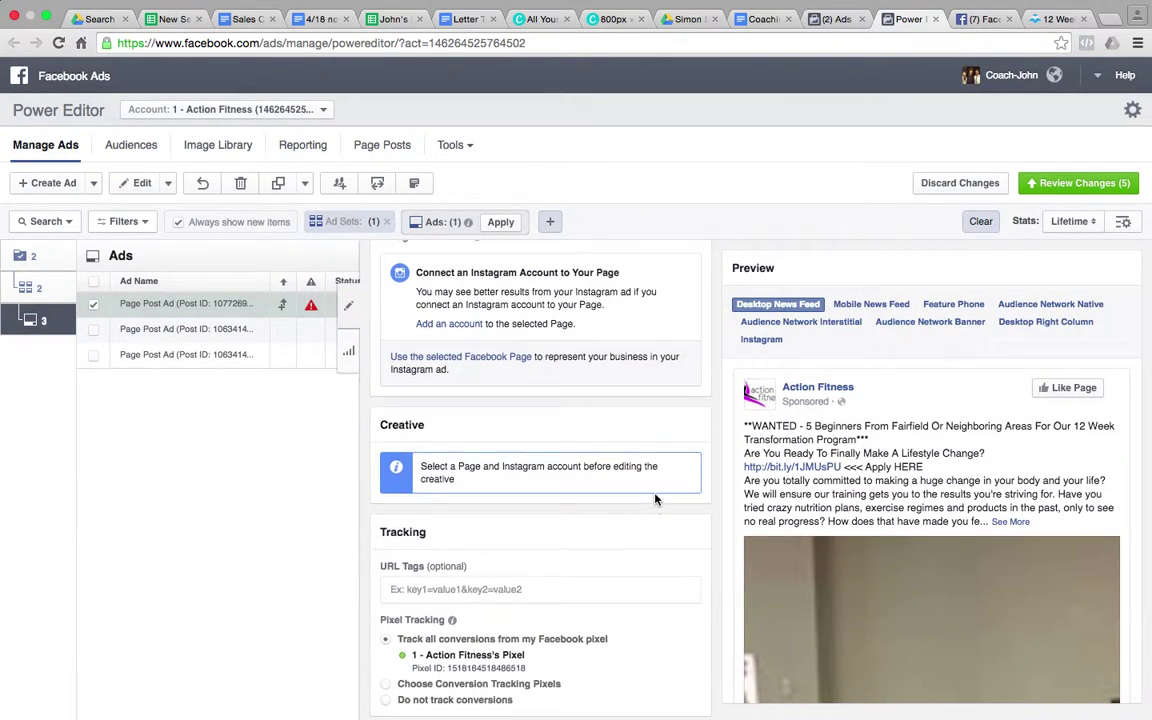
scroll(655, 499, "up", 5)
scroll(925, 466, "down", 3)
scroll(925, 466, "up", 3)
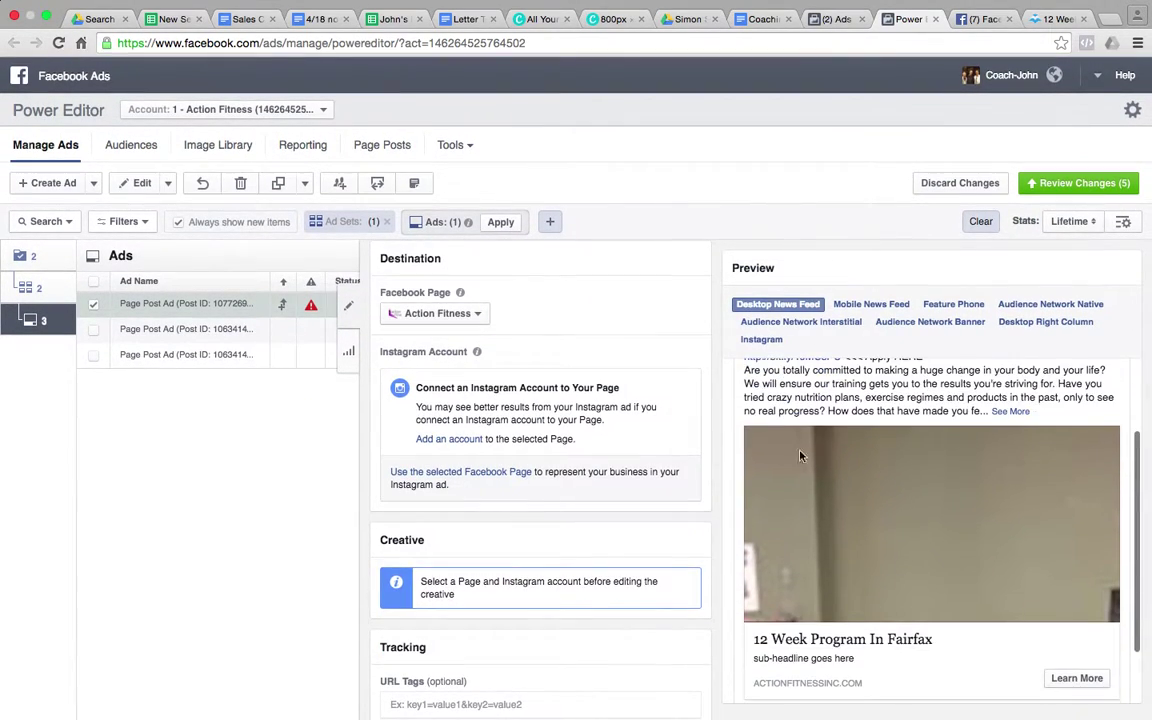
scroll(551, 403, "down", 3)
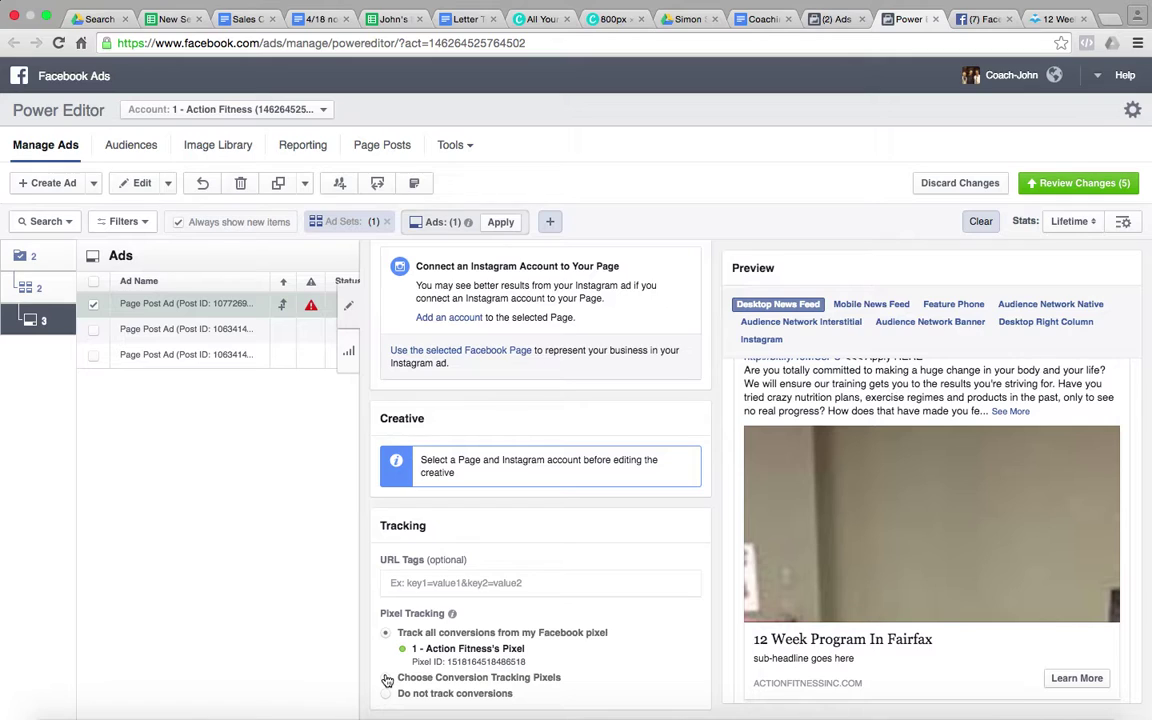
left_click(386, 685)
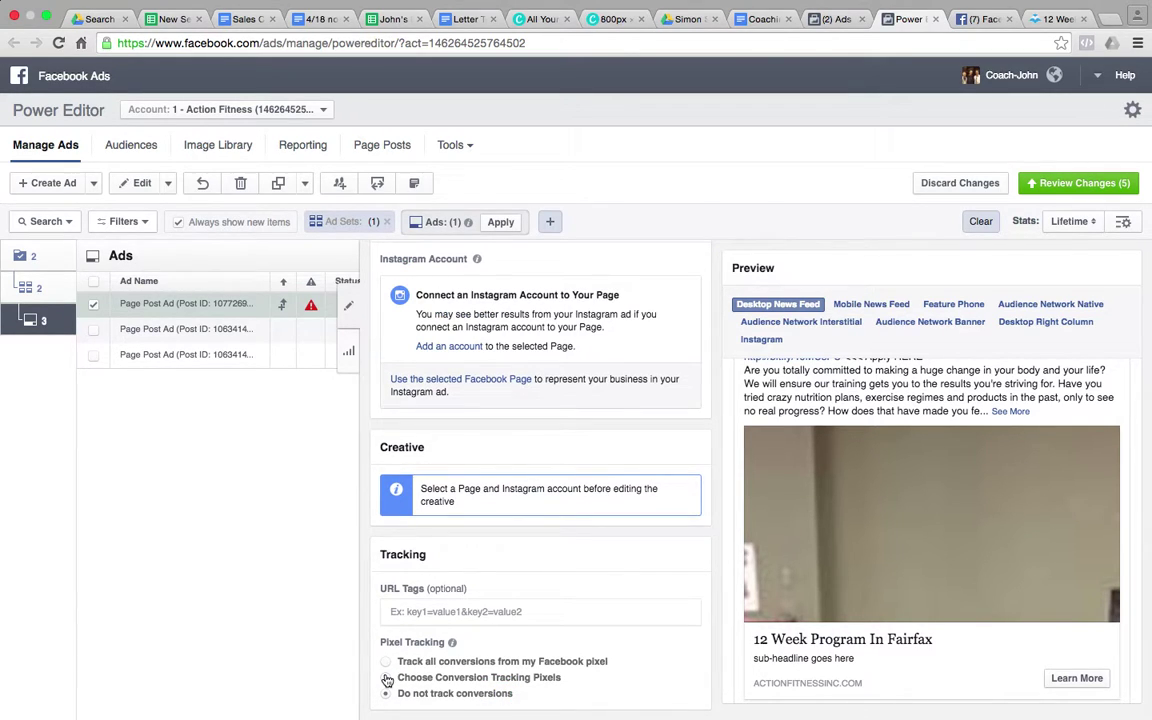
left_click(385, 679)
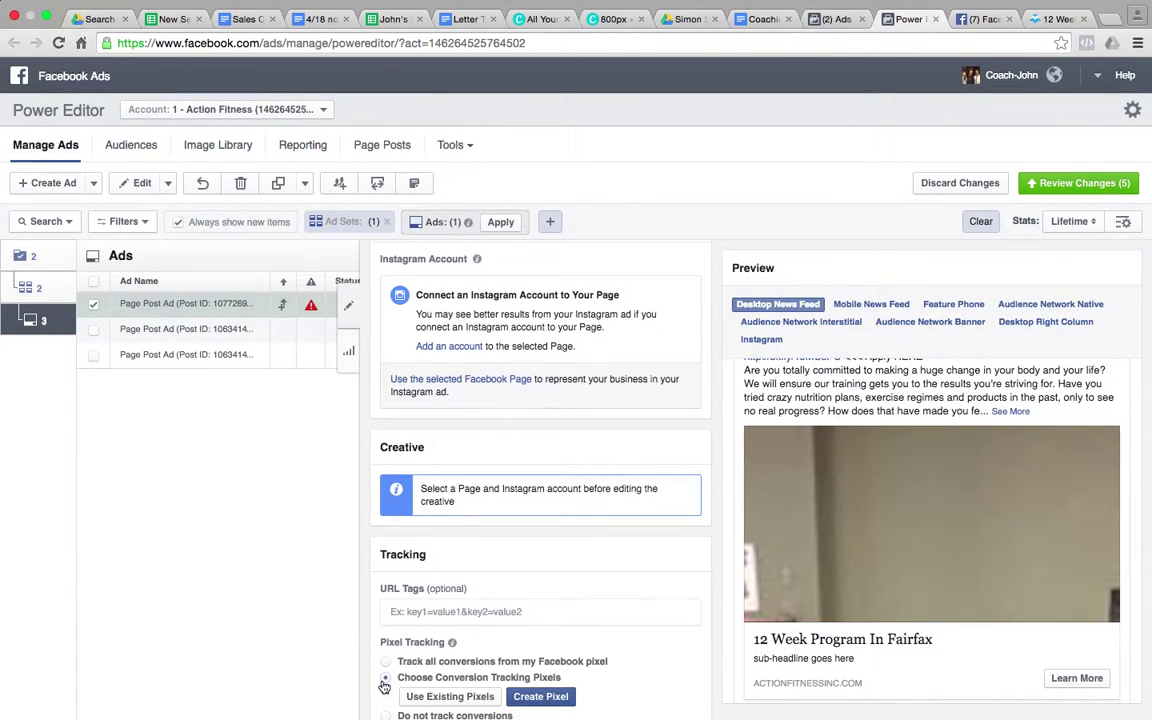
left_click(422, 694)
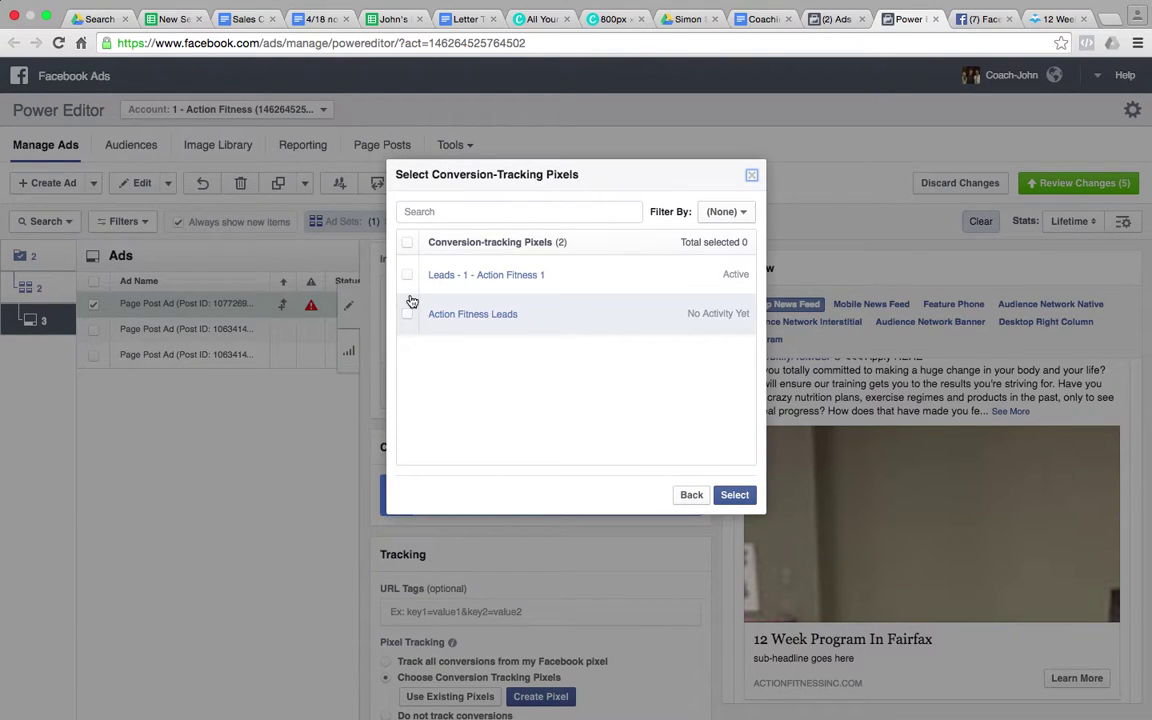
key("Escape")
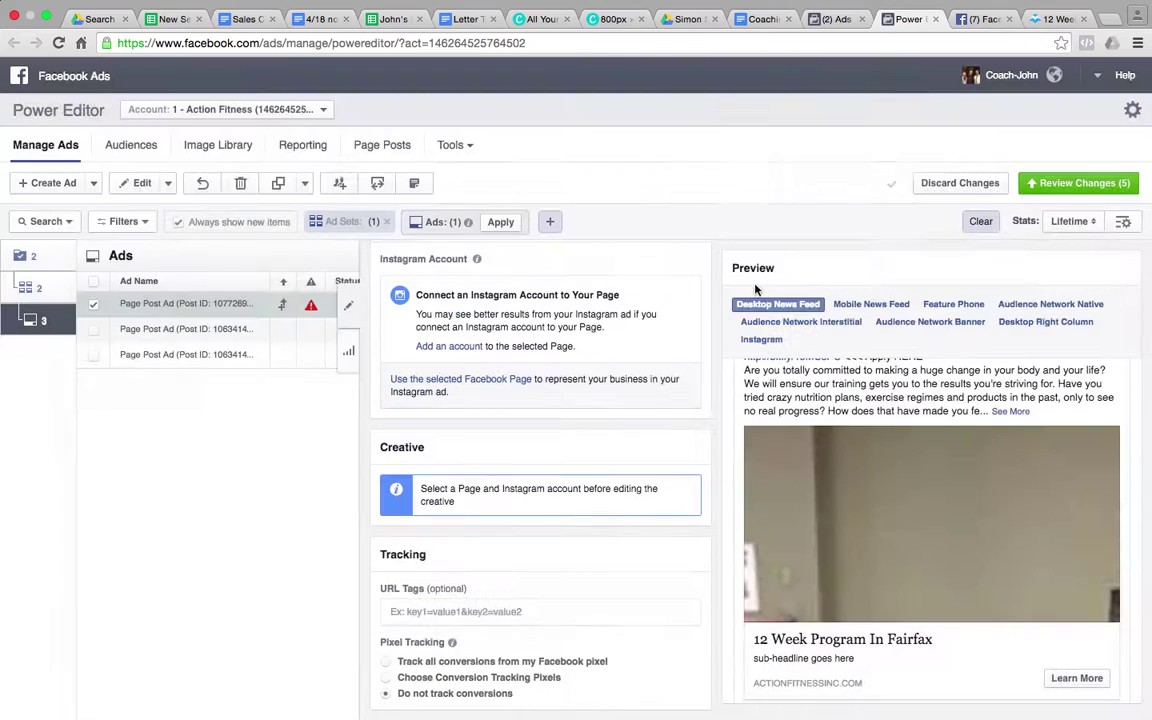
Set the ad's pixel tracking to the existing conversion-tracking pixel "Leads - 1 - Action Fitness 1".
left_click(385, 677)
left_click(420, 695)
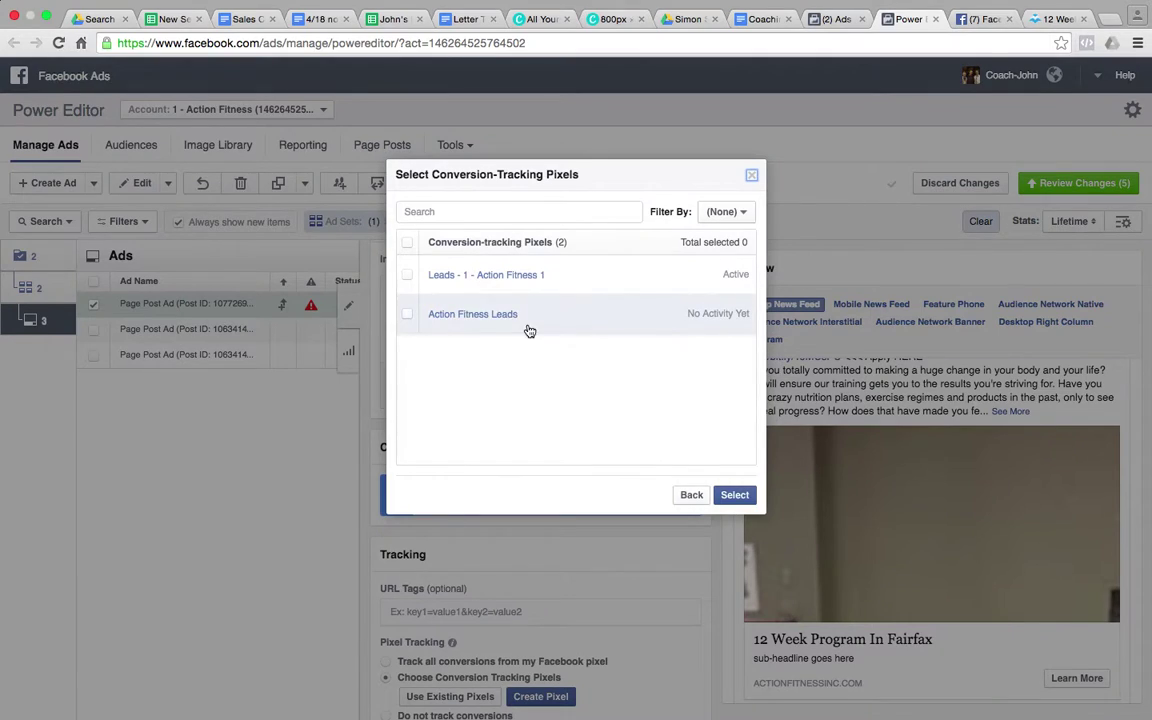
left_click(407, 276)
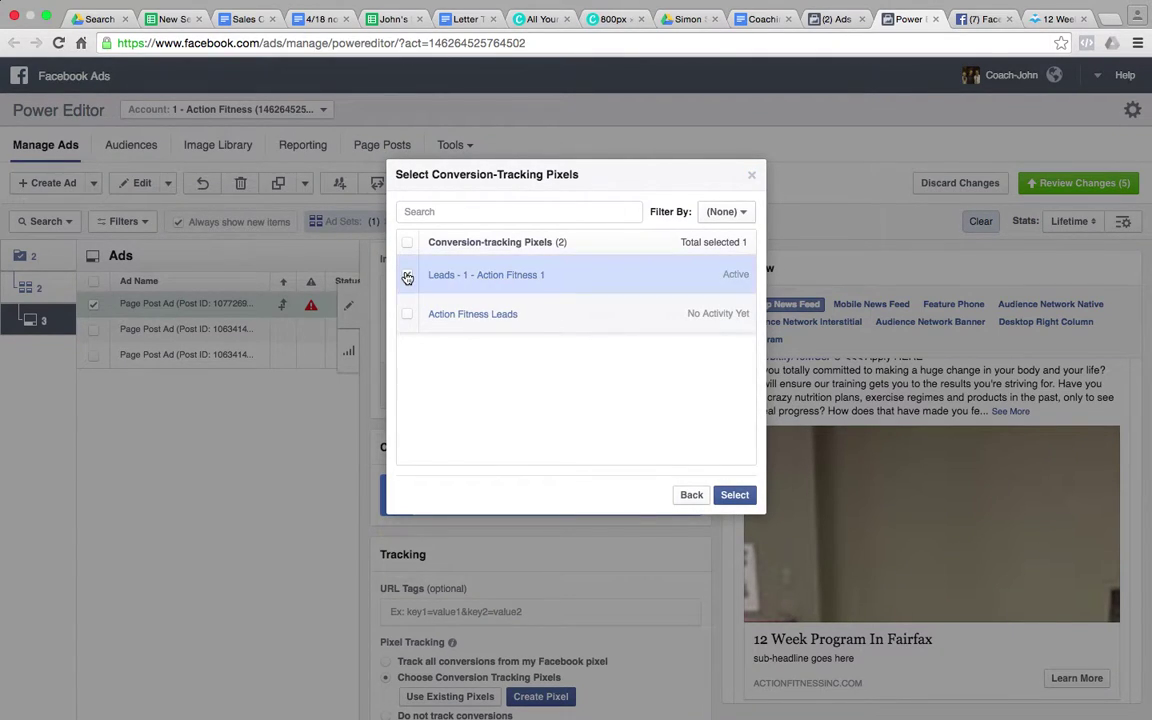
left_click(734, 495)
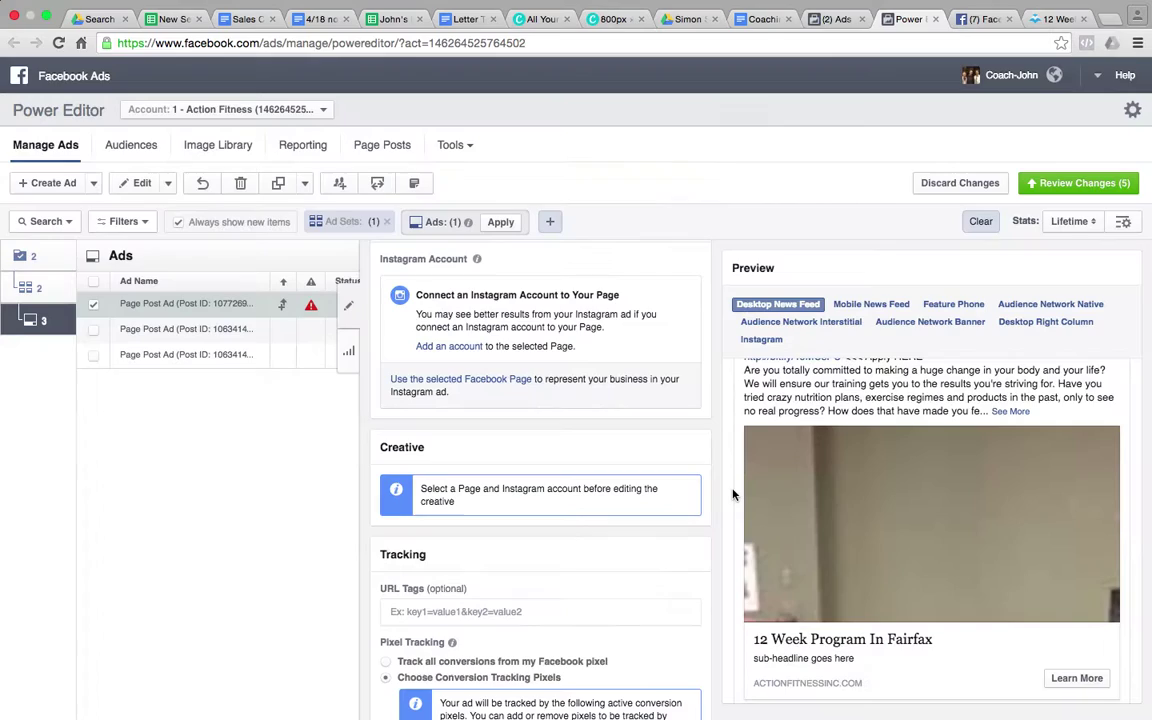
Open the new "Image Test 1" ad set and optimize it for the "Leads - 1 - Action Fitness 1" conversion pixel.
left_click(32, 297)
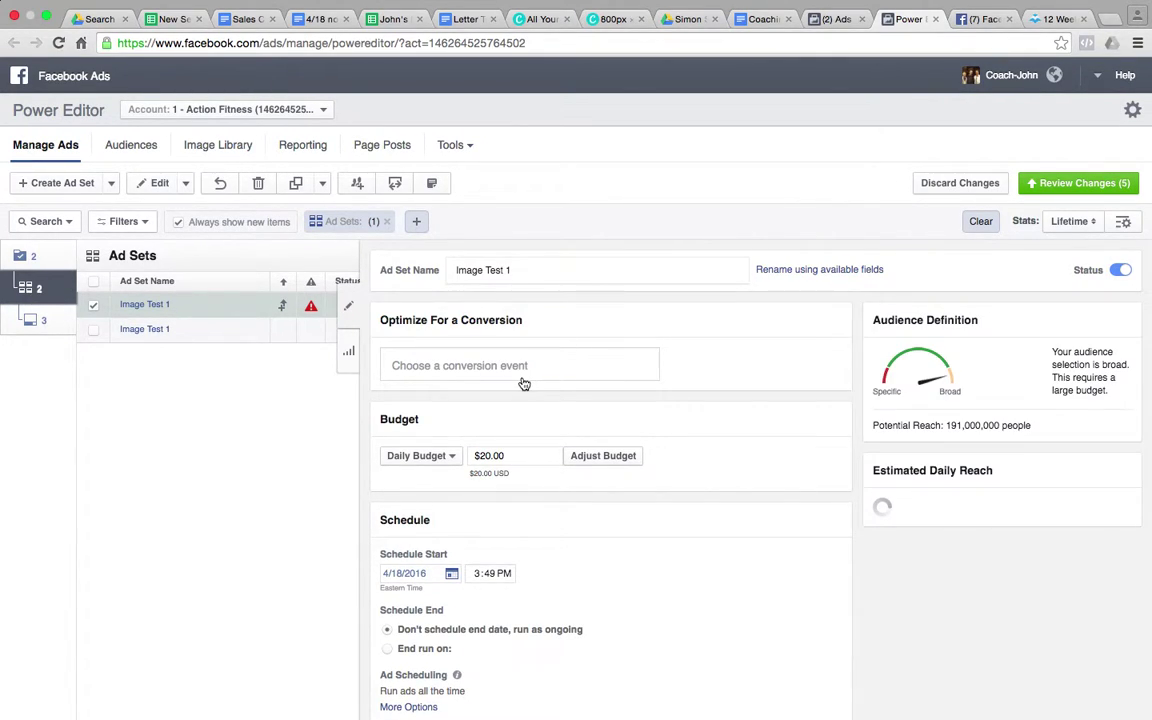
left_click(514, 369)
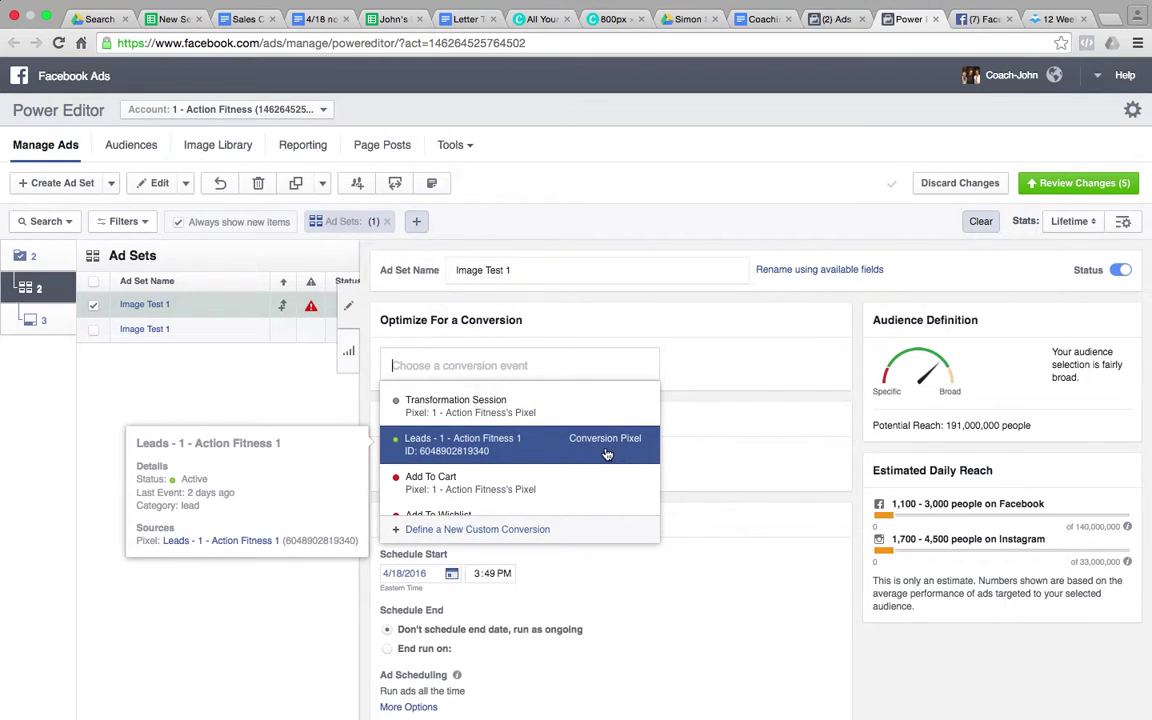
scroll(606, 454, "down", 3)
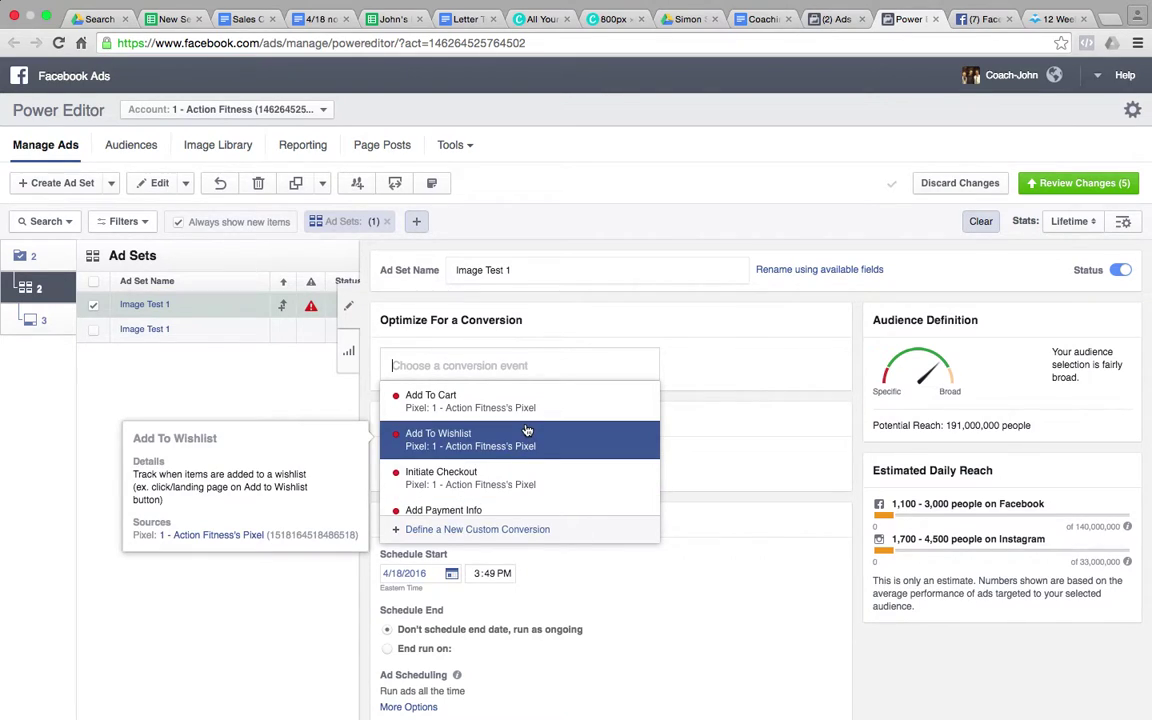
scroll(527, 430, "up", 3)
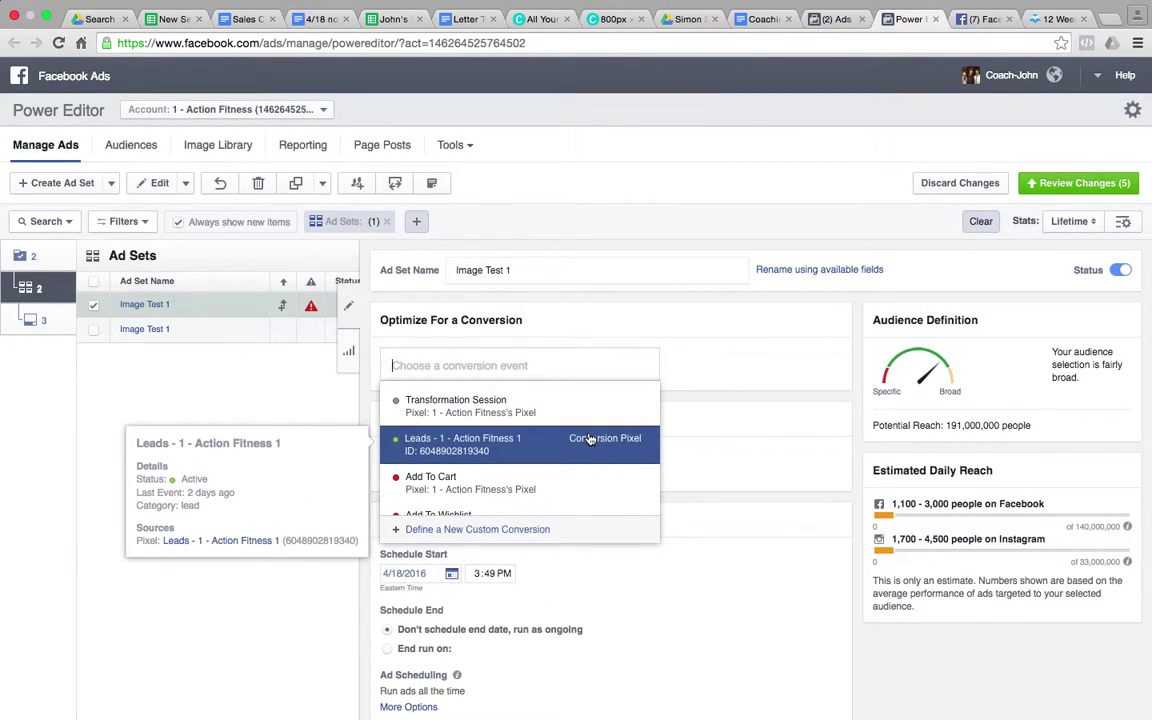
left_click(590, 439)
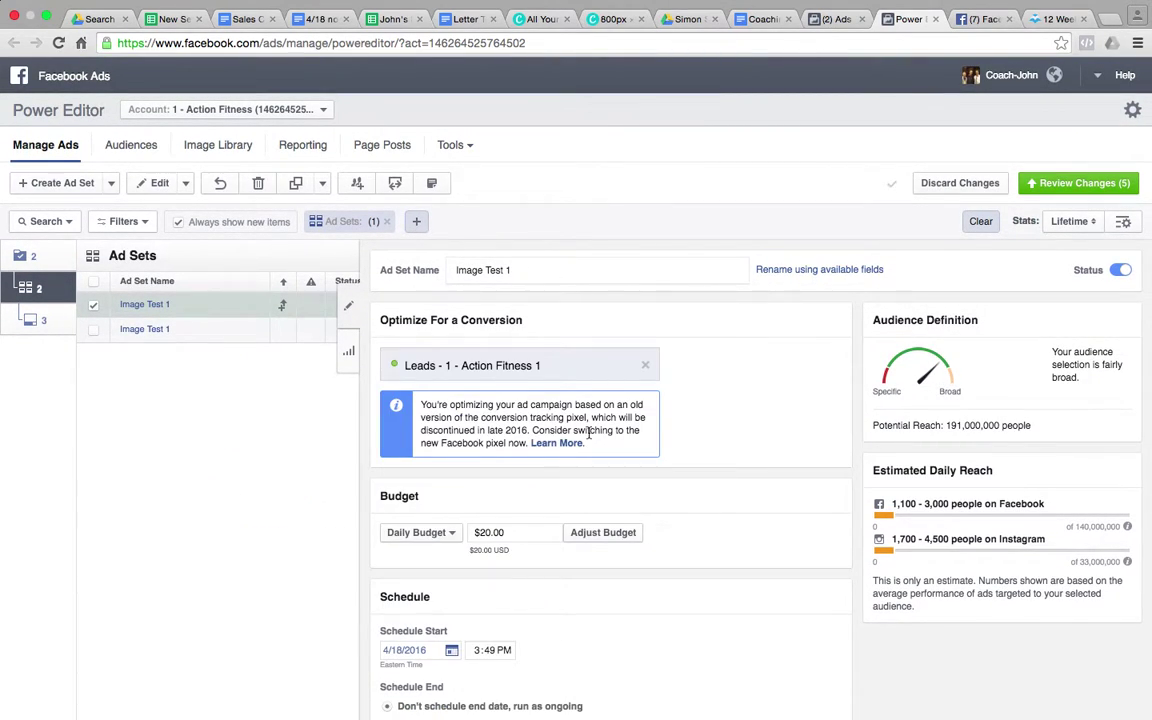
Set the ad set's daily budget to $10.
scroll(670, 533, "down", 2)
left_click(515, 430)
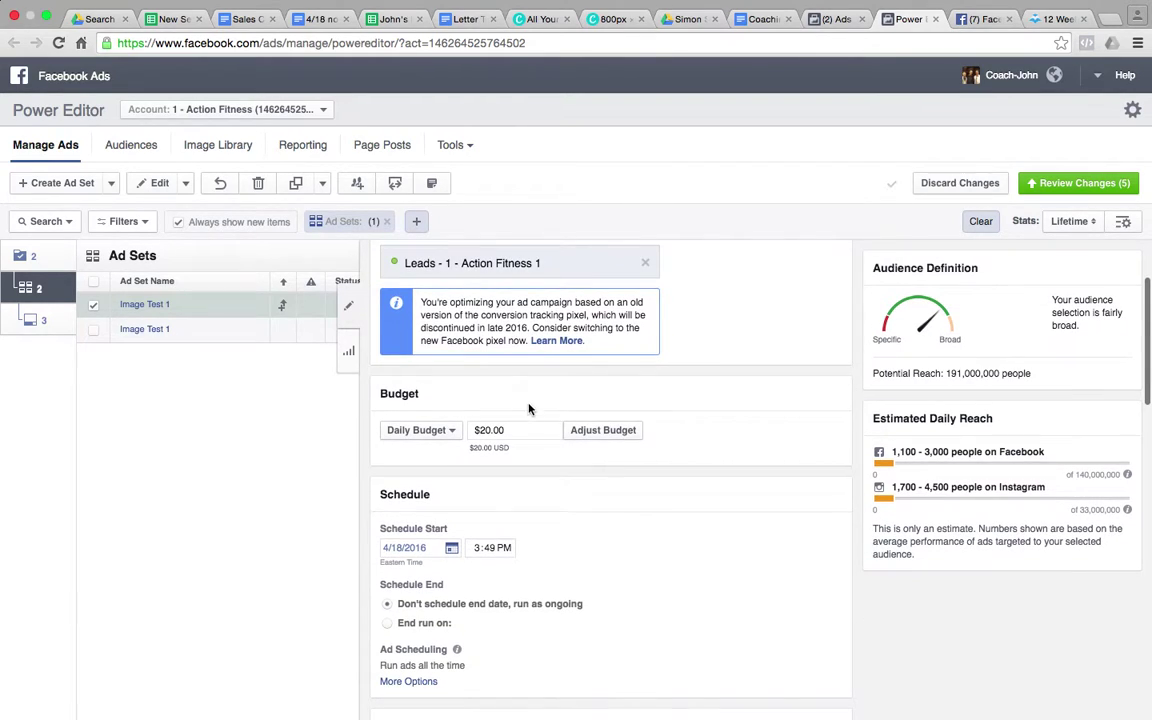
key("super+a")
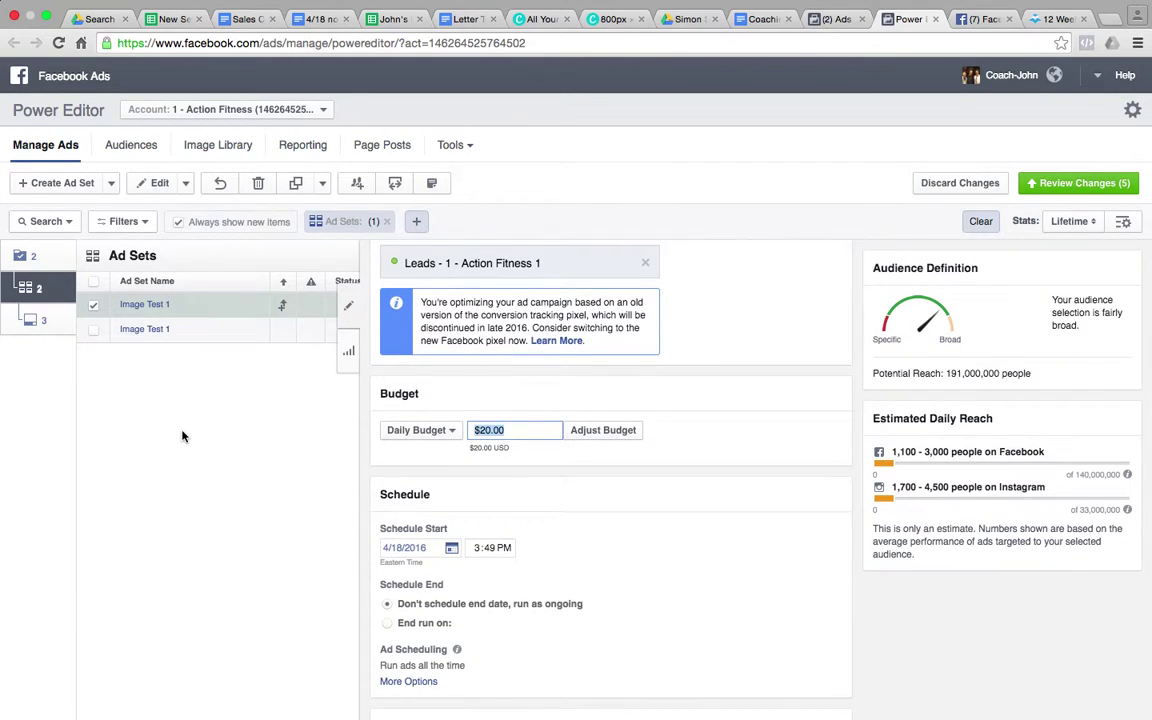
type("10")
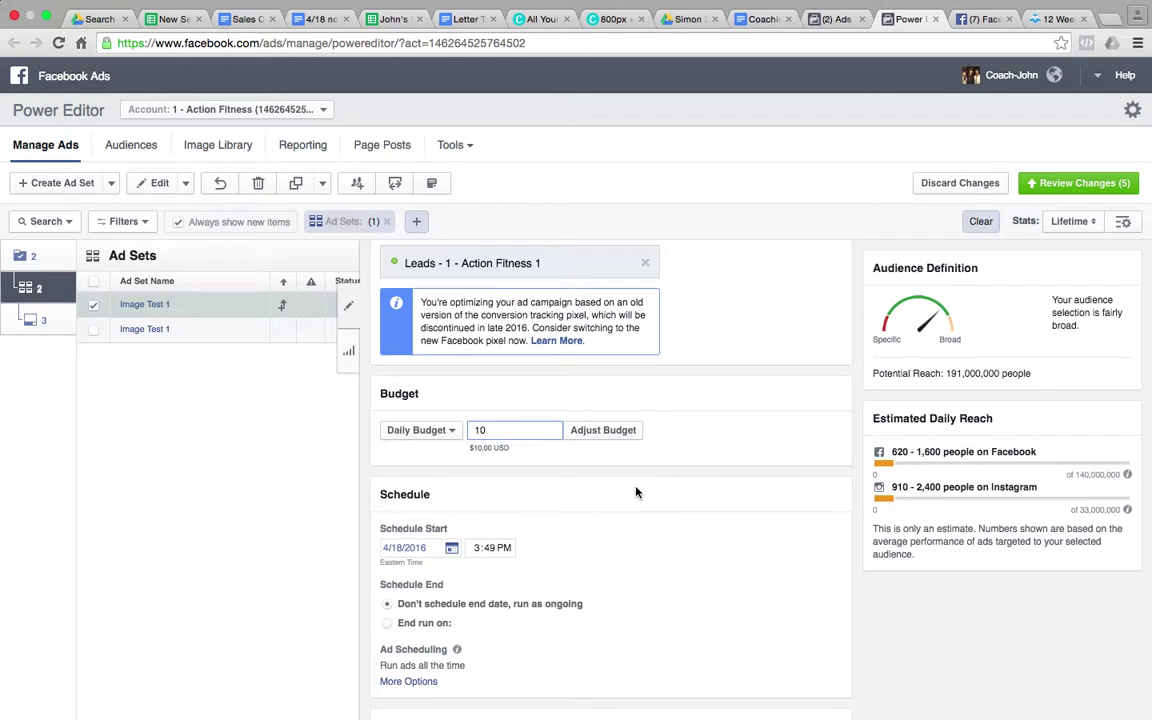
Target the audience location to Fairfax, Virginia, including cities within a 10-mile radius.
scroll(636, 492, "down", 3)
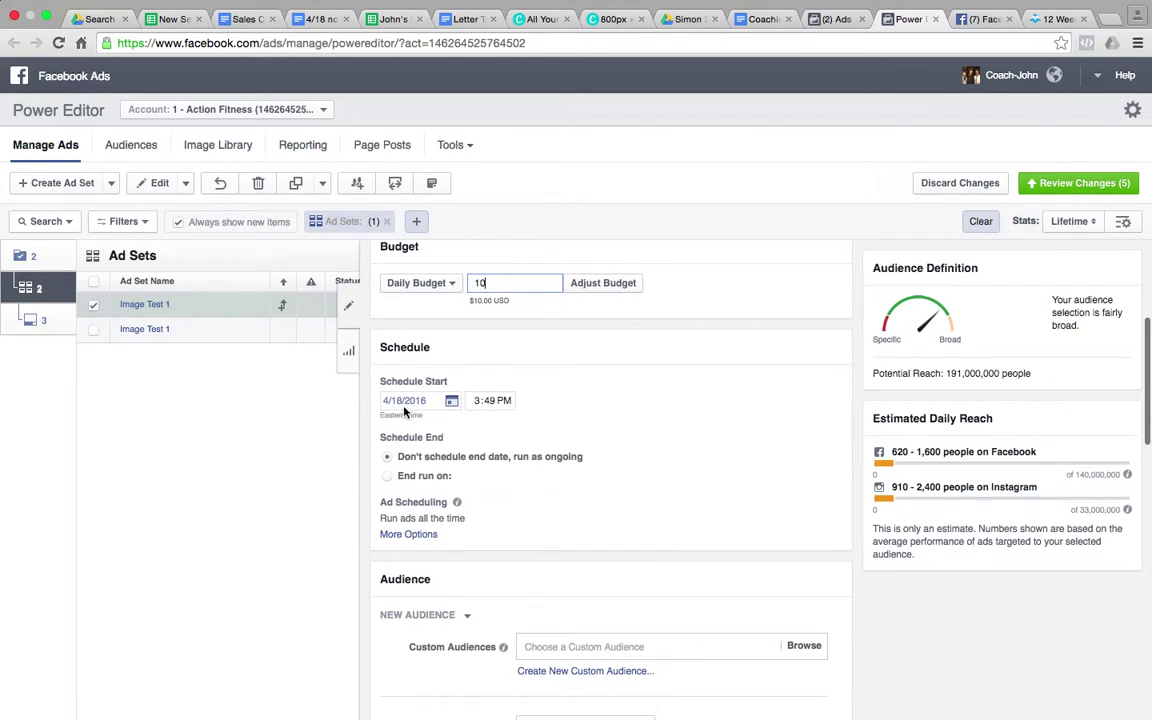
scroll(427, 500, "down", 5)
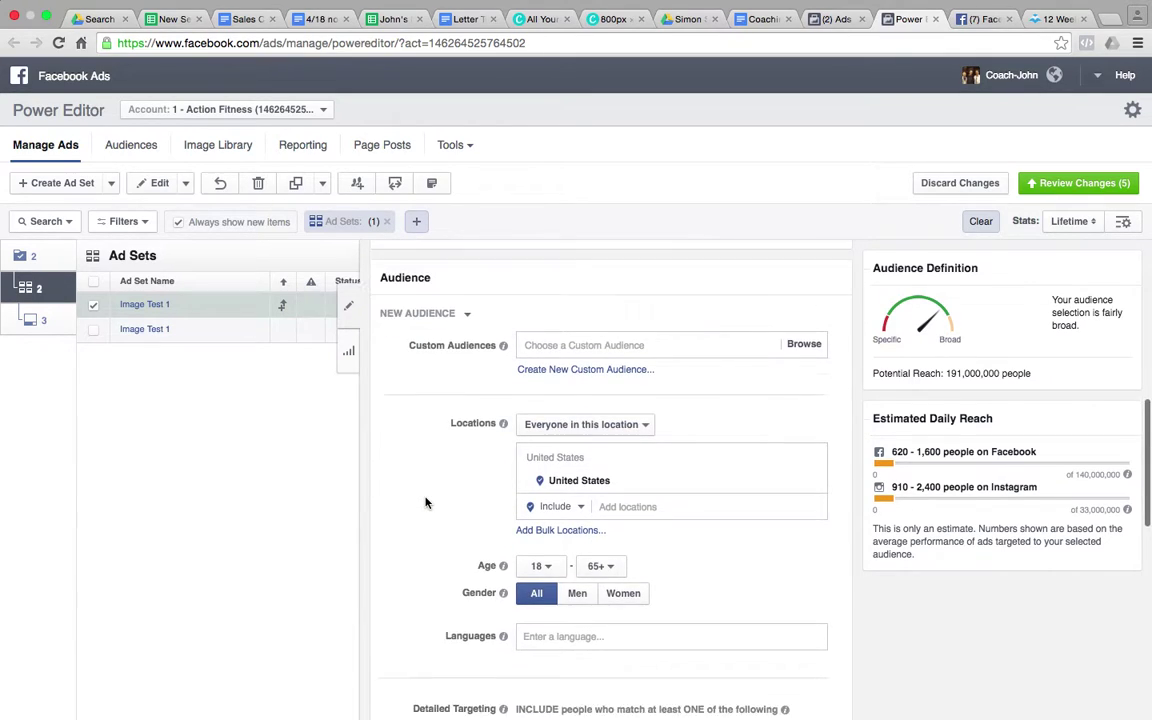
left_click(648, 459)
type("fairfax")
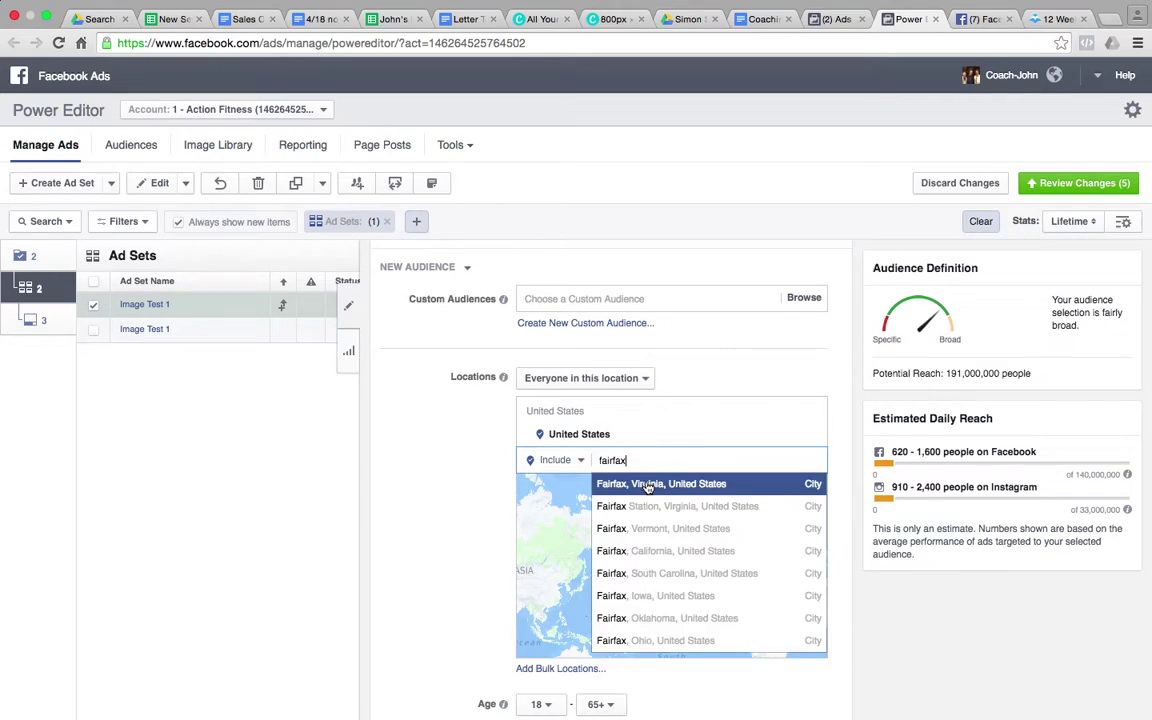
left_click(648, 484)
left_click(661, 434)
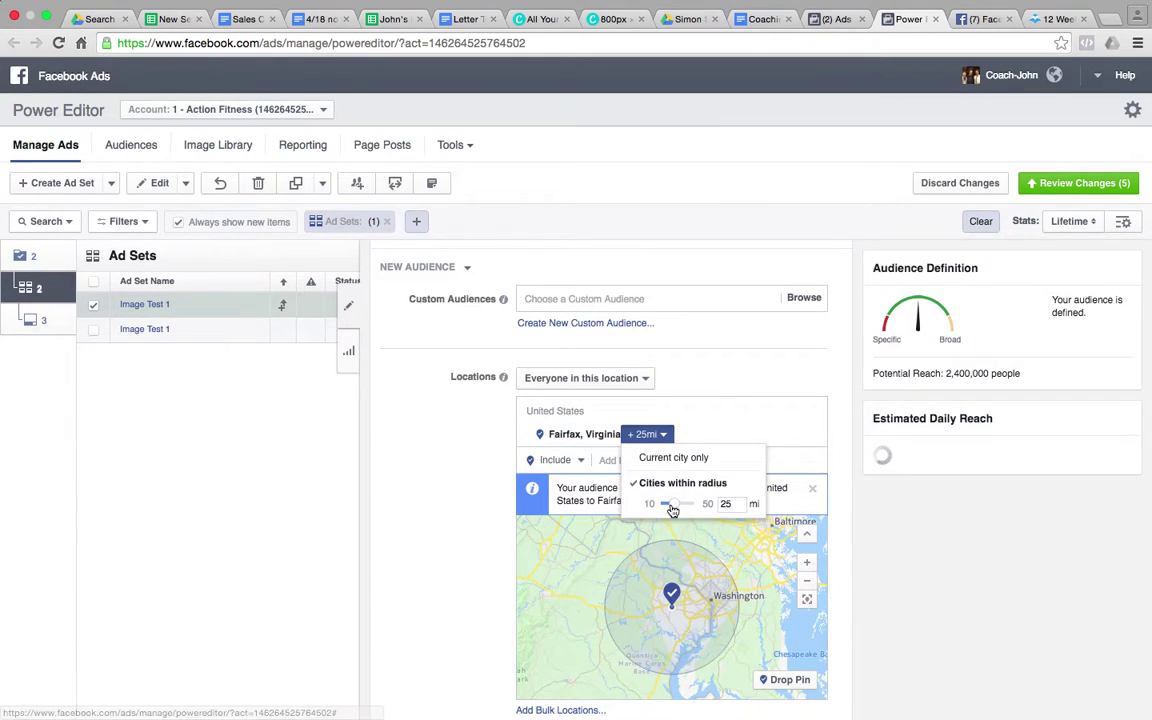
left_click_drag(673, 510, 650, 505)
left_click(391, 535)
Limit the audience to women aged 40 to 60.
scroll(383, 534, "down", 1)
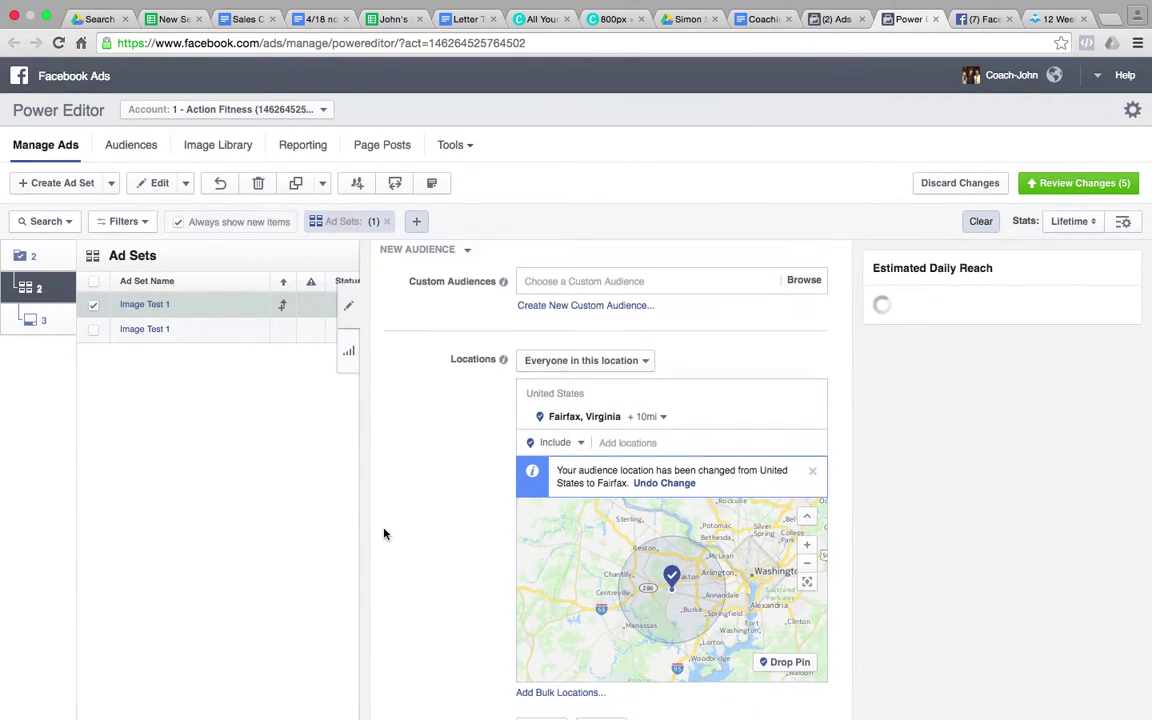
scroll(383, 534, "down", 5)
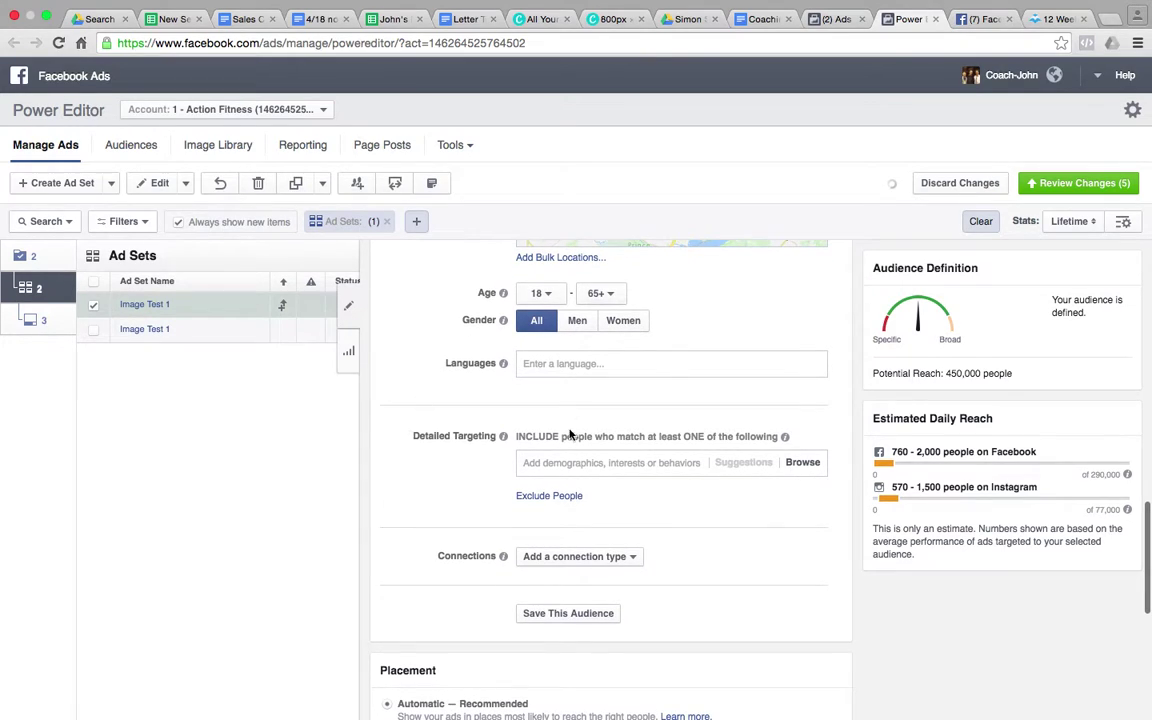
left_click(545, 298)
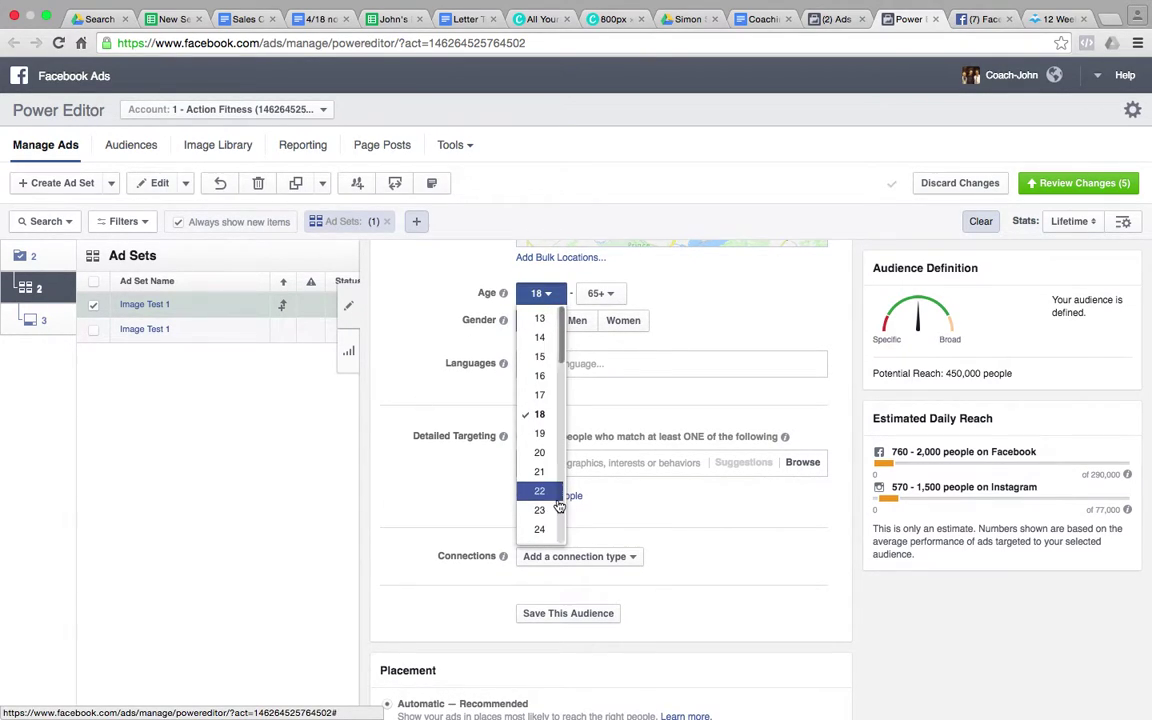
scroll(560, 503, "down", 5)
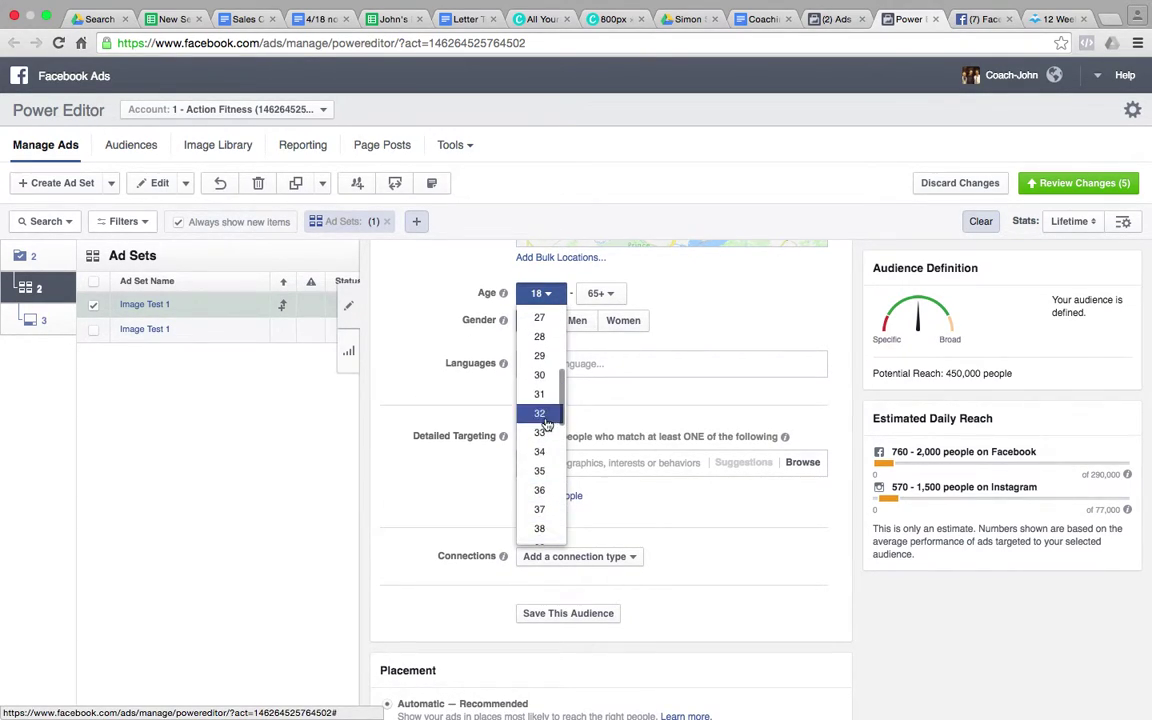
scroll(539, 510, "down", 1)
left_click(539, 482)
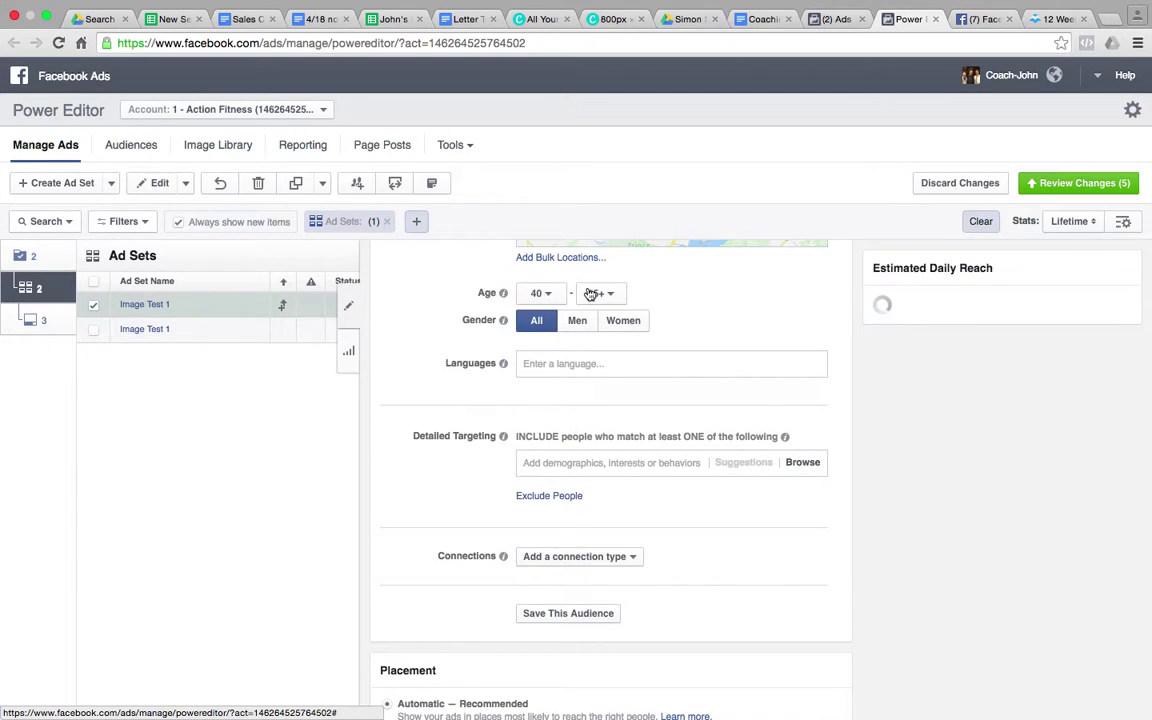
left_click(592, 297)
scroll(599, 430, "down", 12)
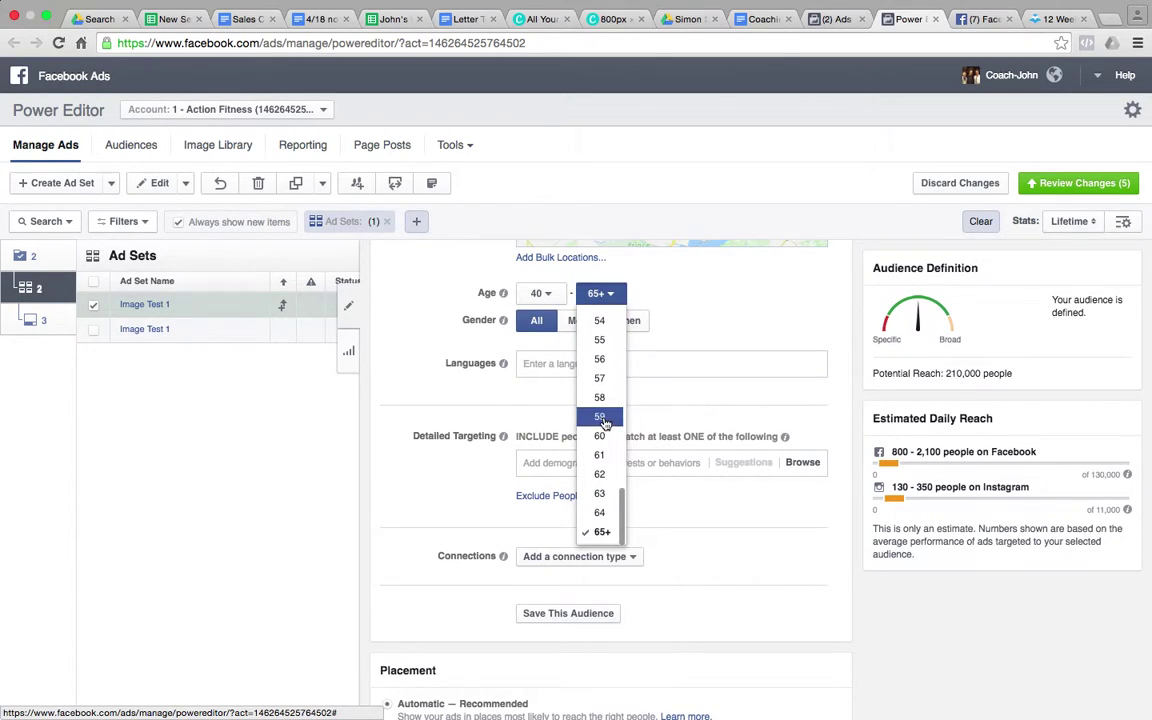
left_click(601, 436)
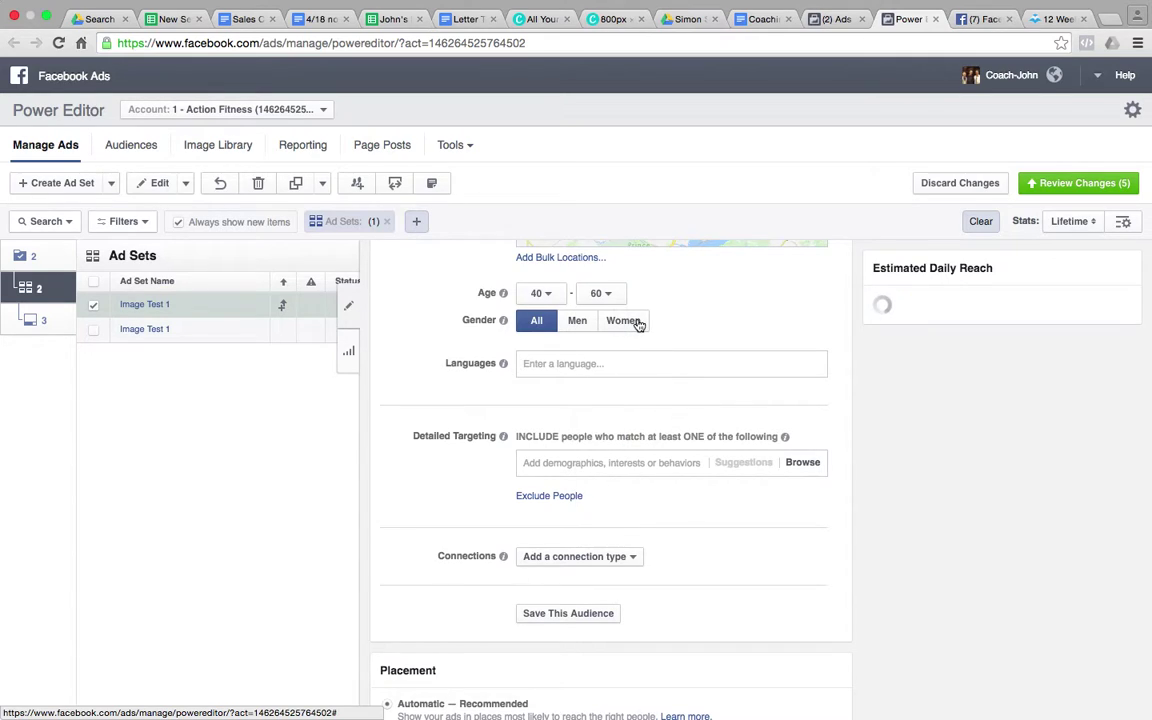
left_click(625, 321)
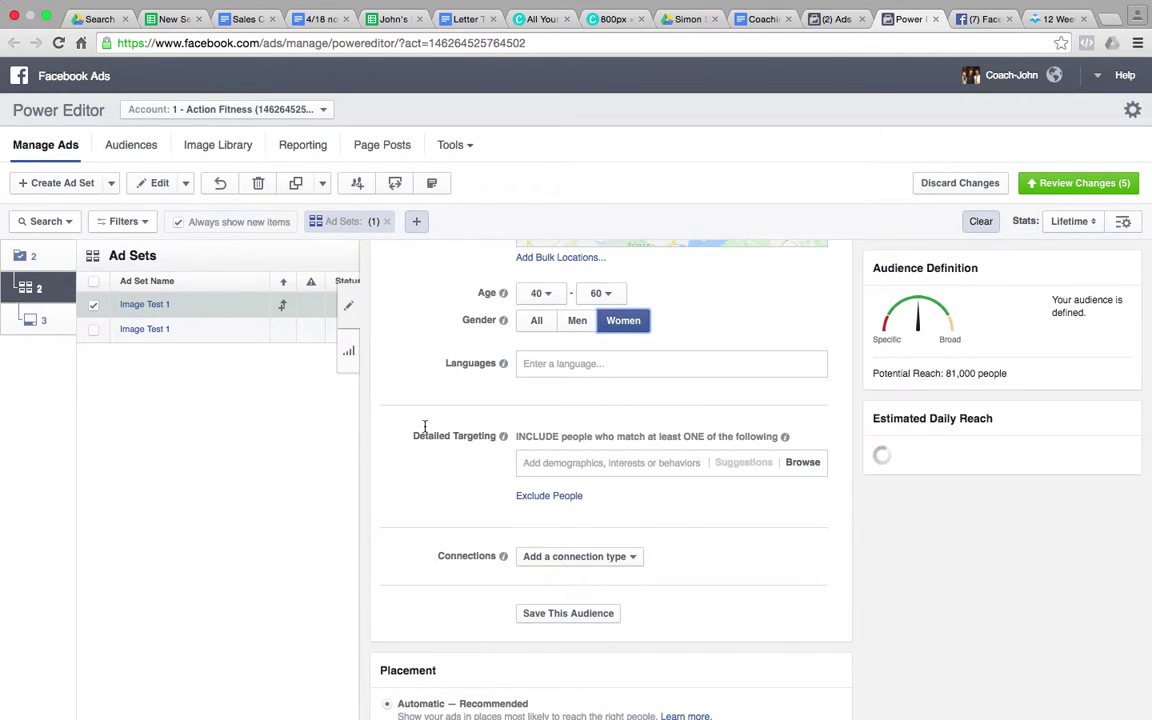
Choose the ad set's placements manually, leaving out Instagram, Audience Network and Desktop Right Column.
scroll(424, 431, "down", 5)
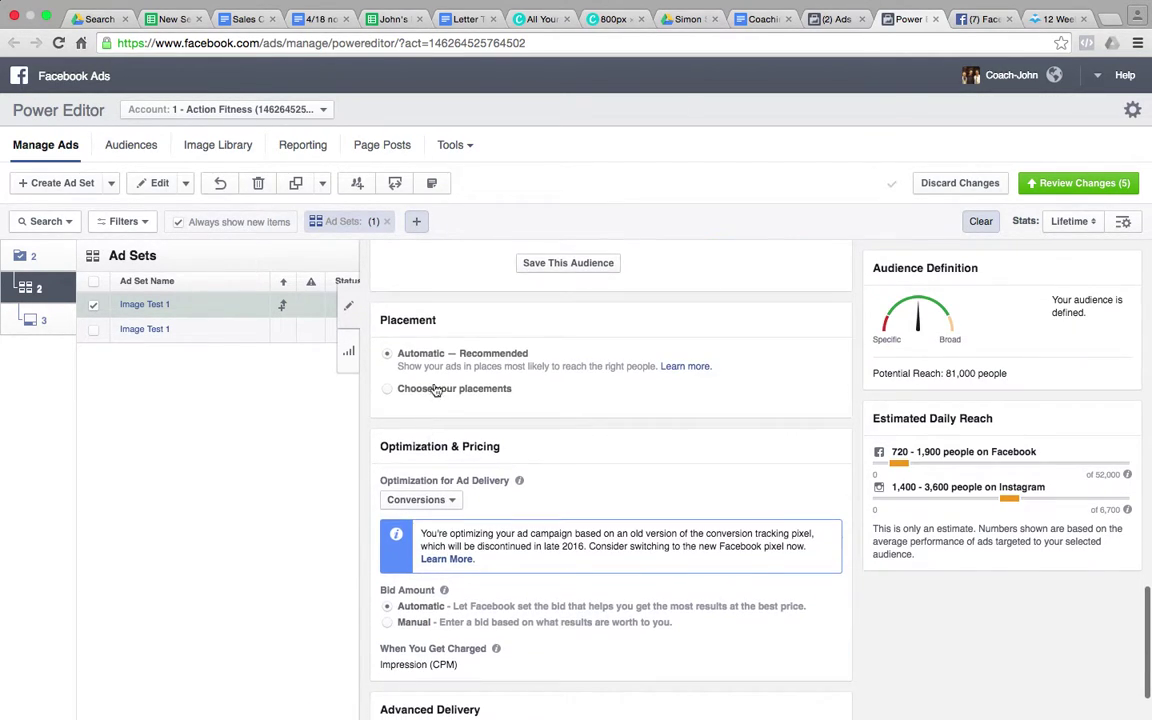
left_click(427, 396)
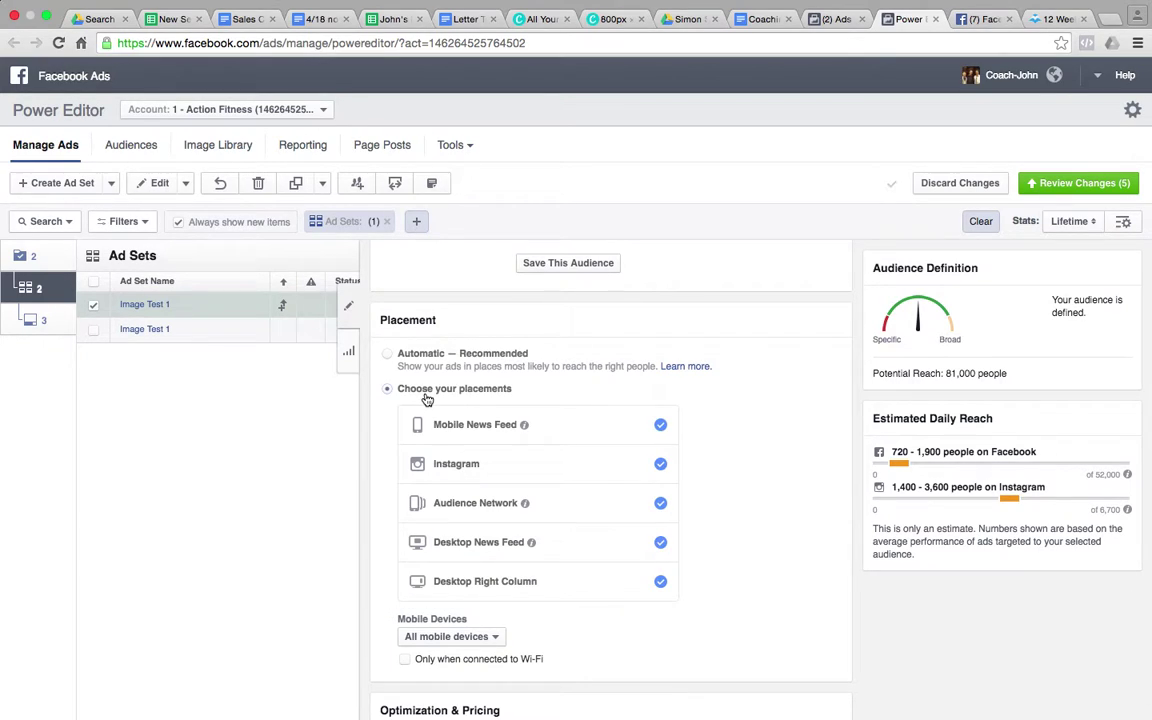
left_click(661, 465)
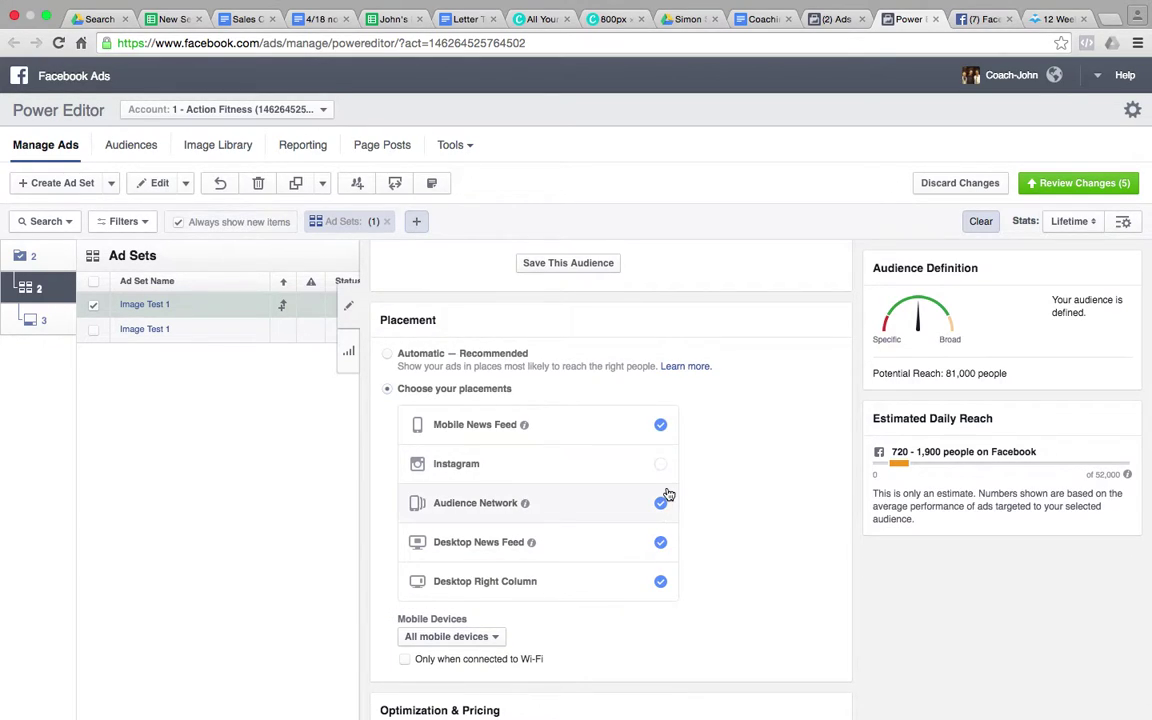
left_click(661, 502)
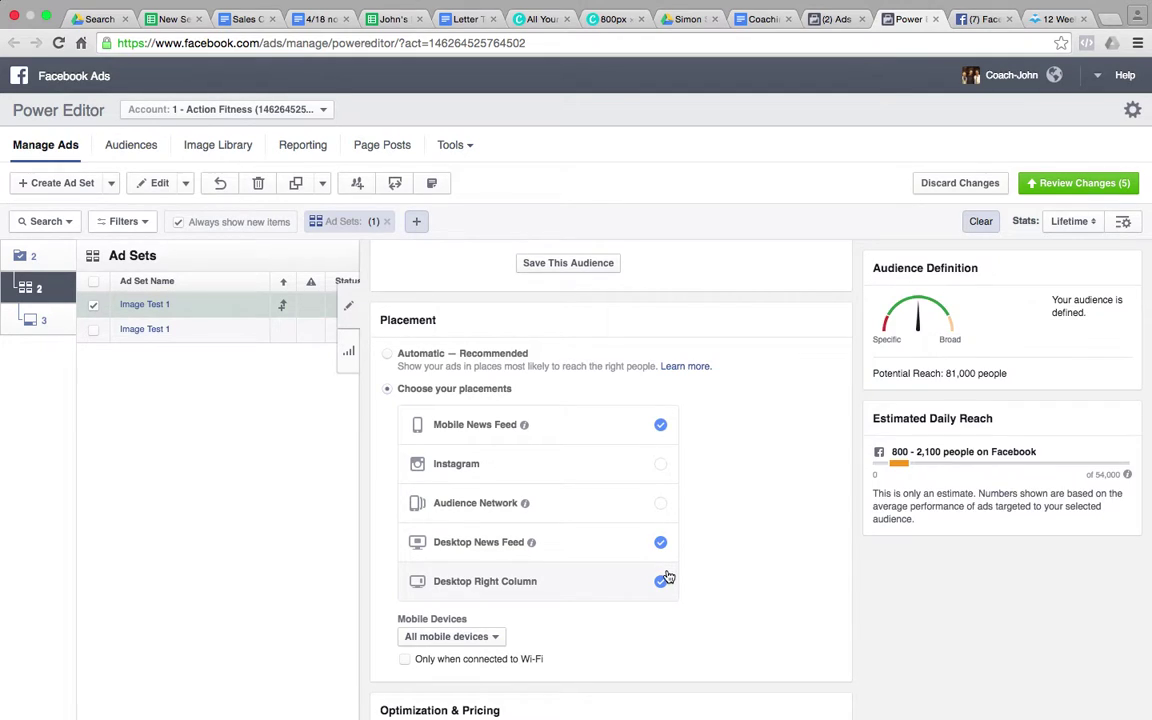
left_click(661, 581)
scroll(769, 575, "down", 6)
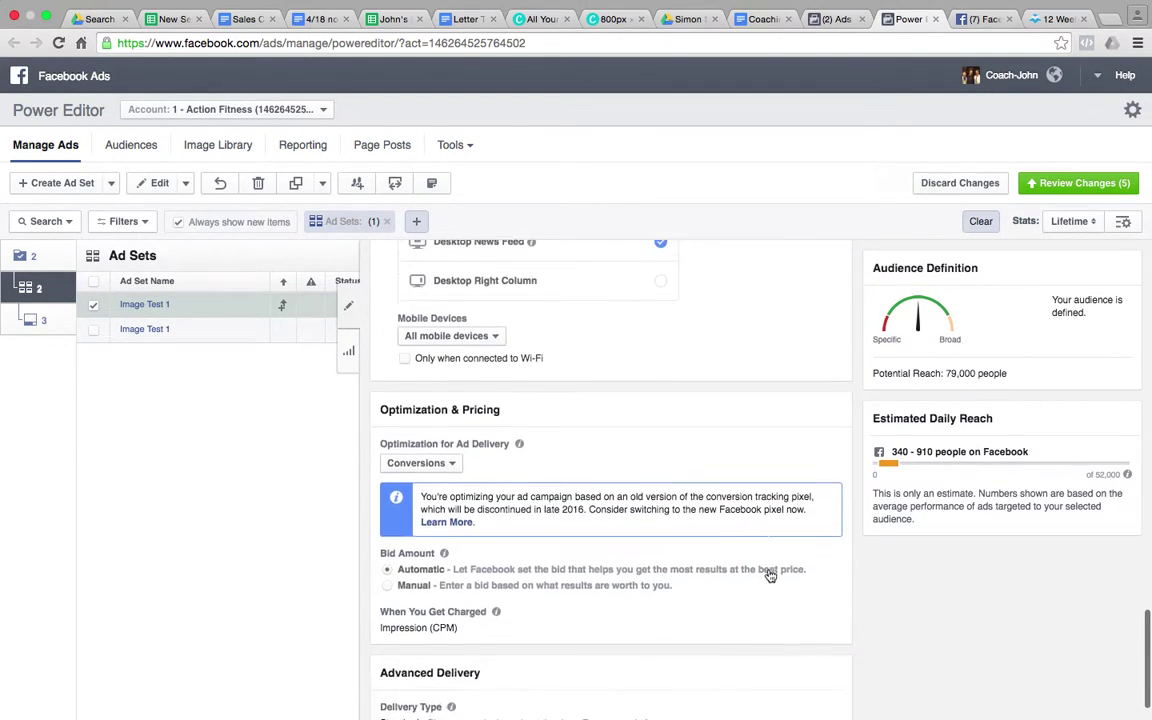
Review and apply the pending campaign, ad set and ad changes, and dismiss the summary.
scroll(769, 575, "up", 10)
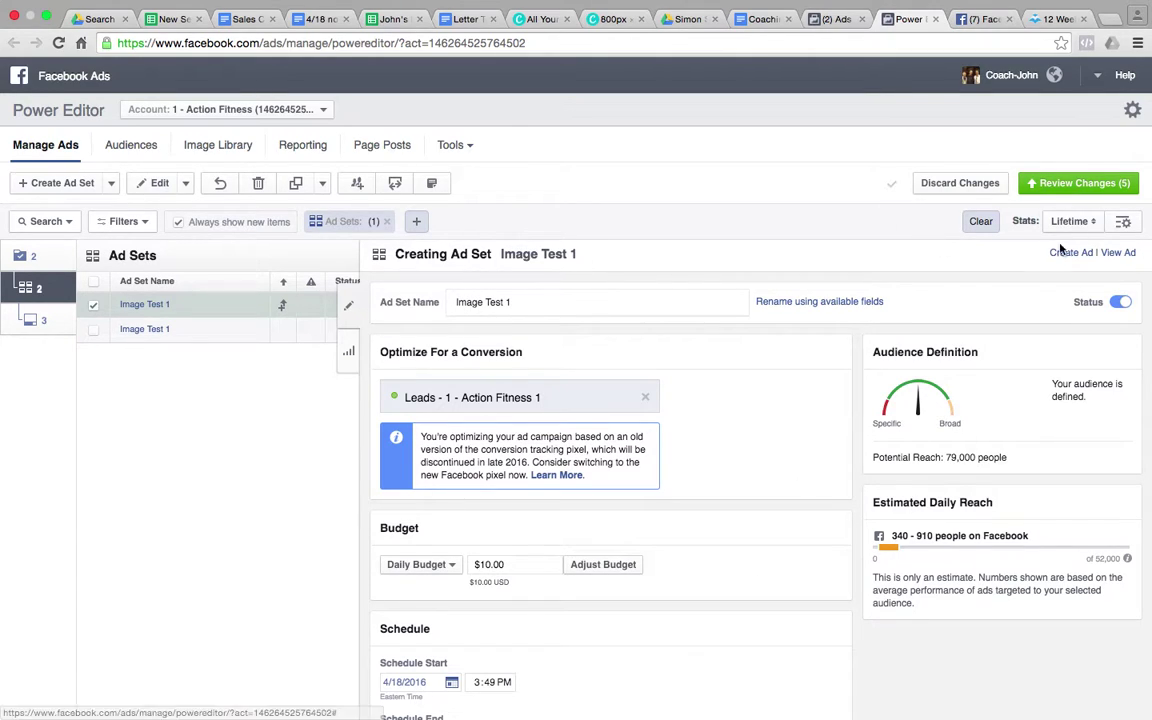
left_click(1089, 186)
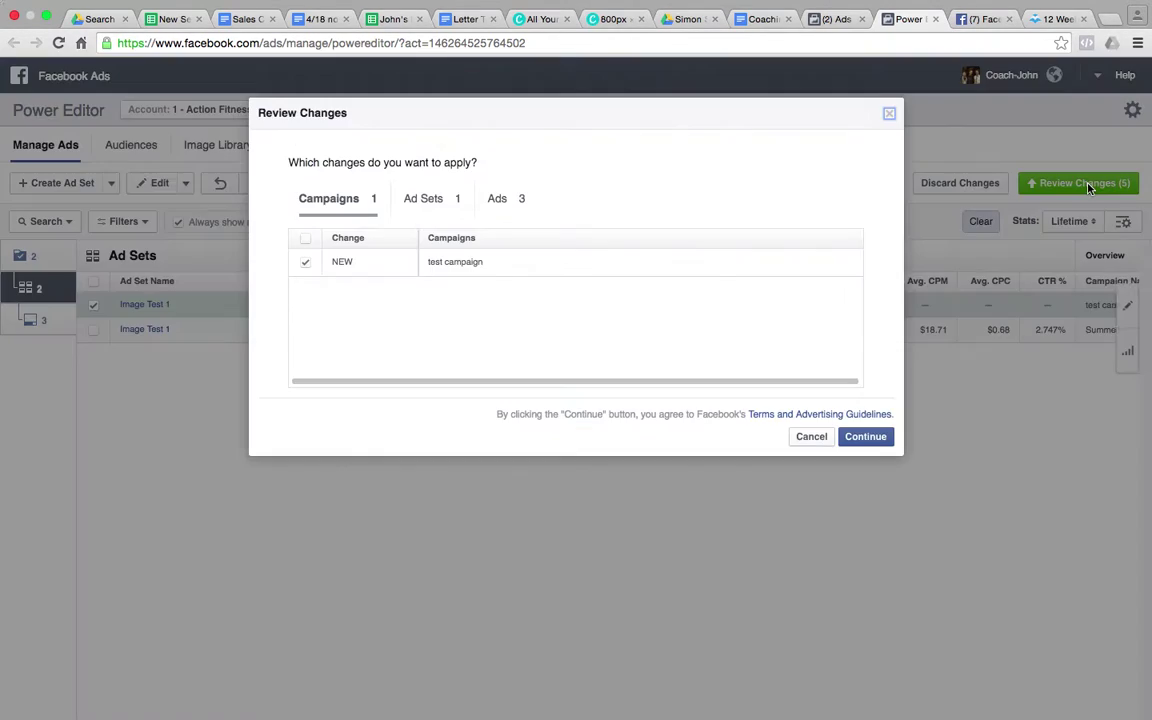
left_click(874, 437)
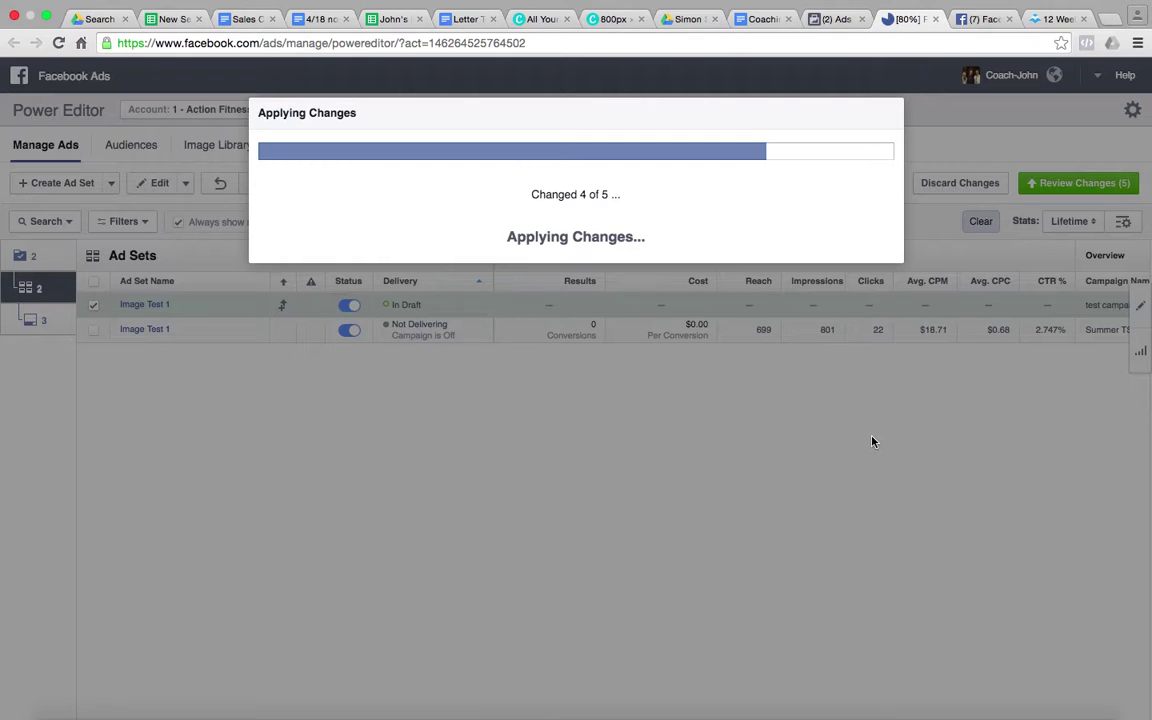
mouse_move(1018, 3)
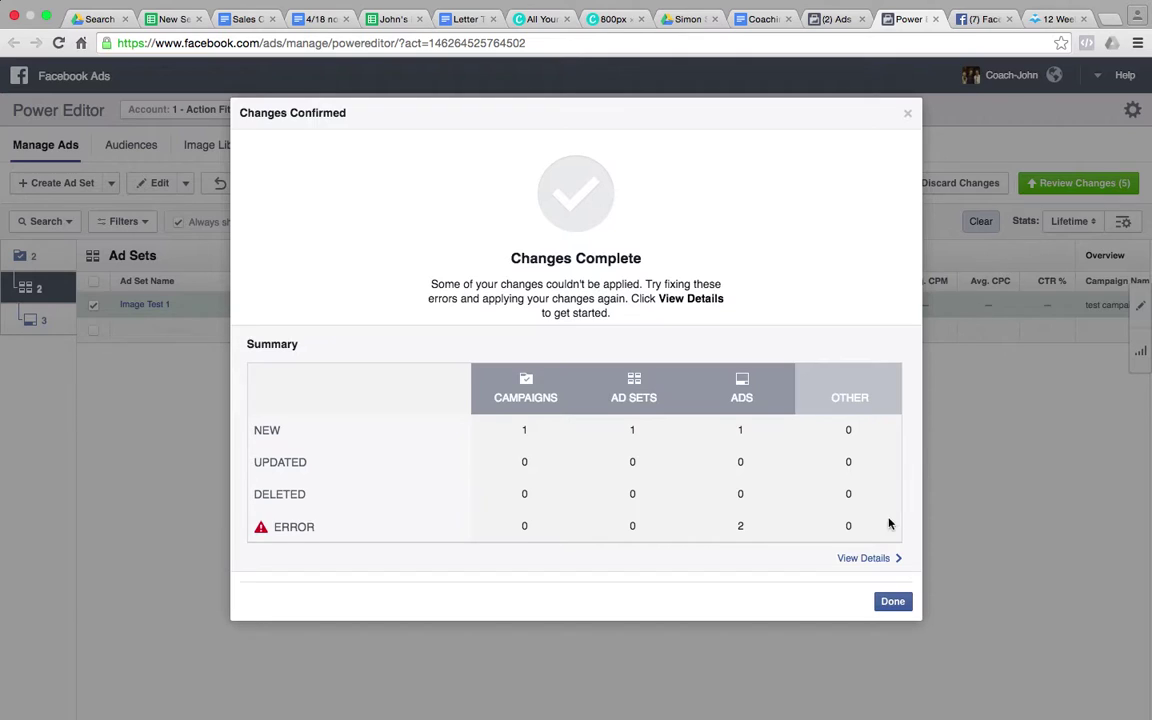
left_click(893, 601)
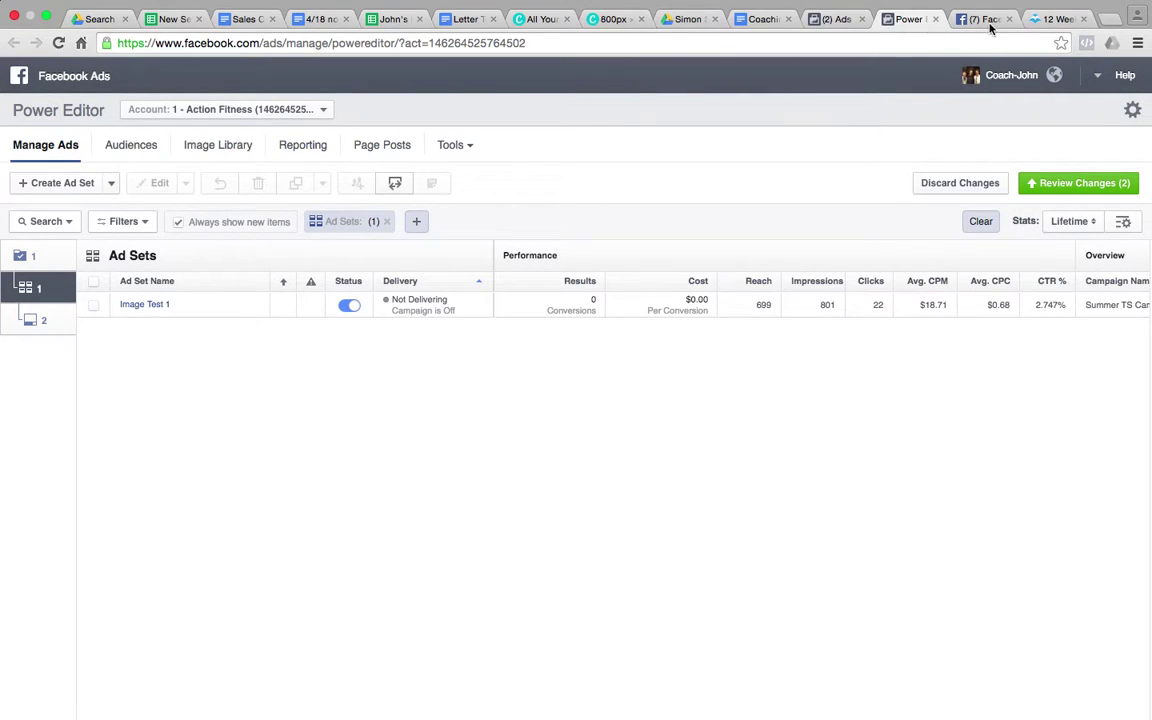
Open Ads Manager from the Facebook news feed and switch to the "1 - Action Fitness" account.
left_click(987, 22)
right_click(151, 177)
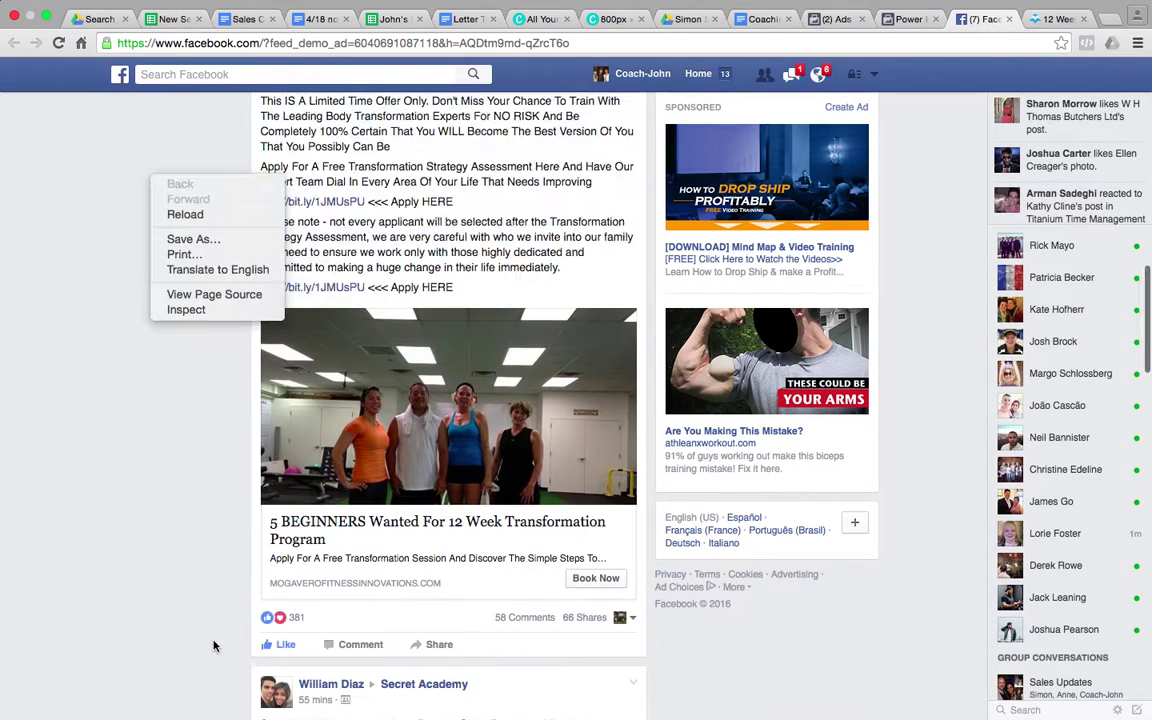
scroll(5, 689, "up", 15)
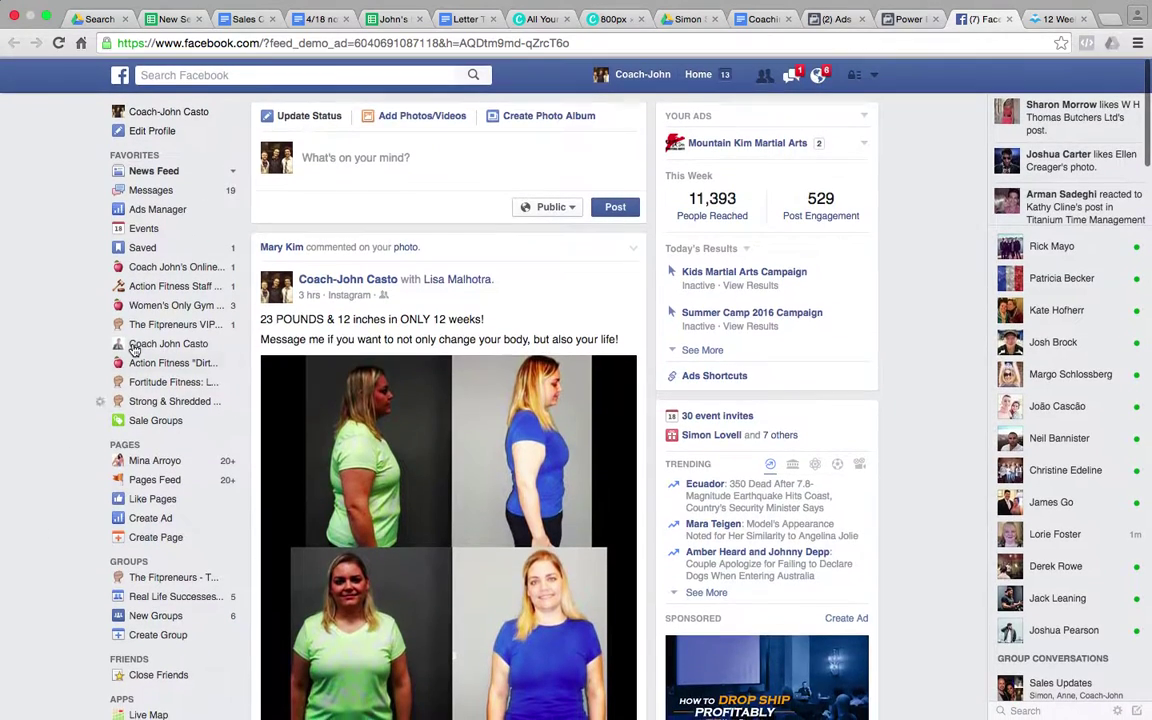
left_click(175, 212)
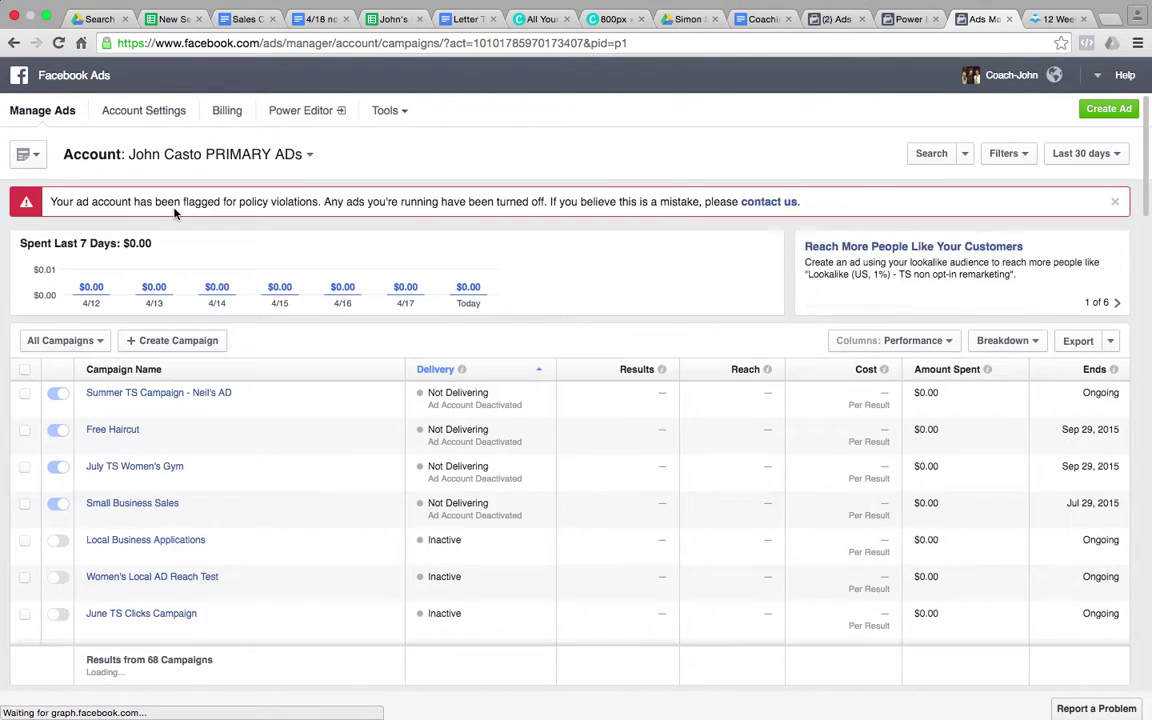
left_click(295, 152)
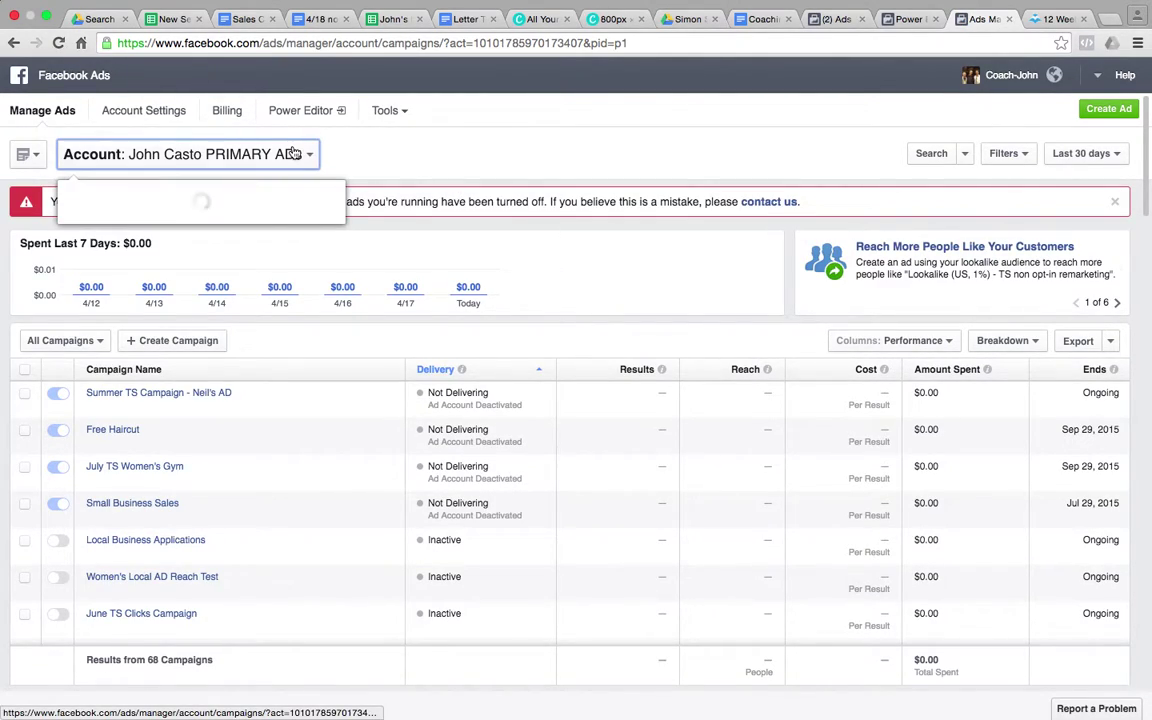
left_click(160, 410)
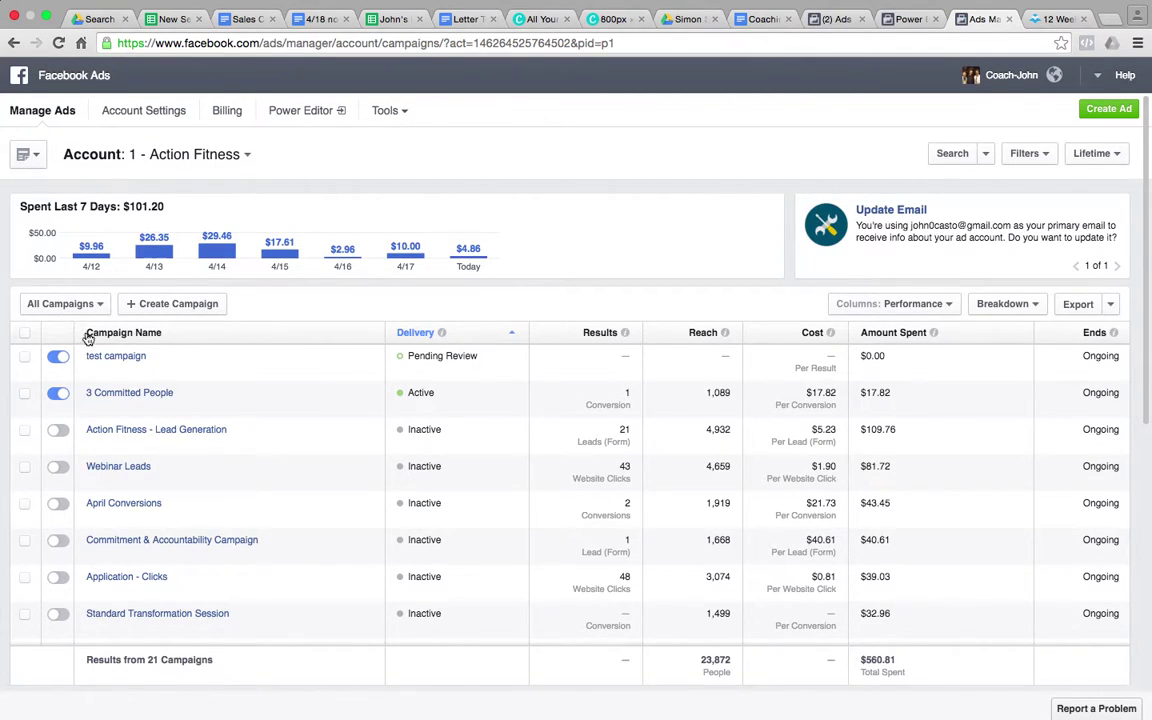
Open the page post ad in the test campaign's "Image Test 1" ad set and view its news feed preview.
left_click(116, 357)
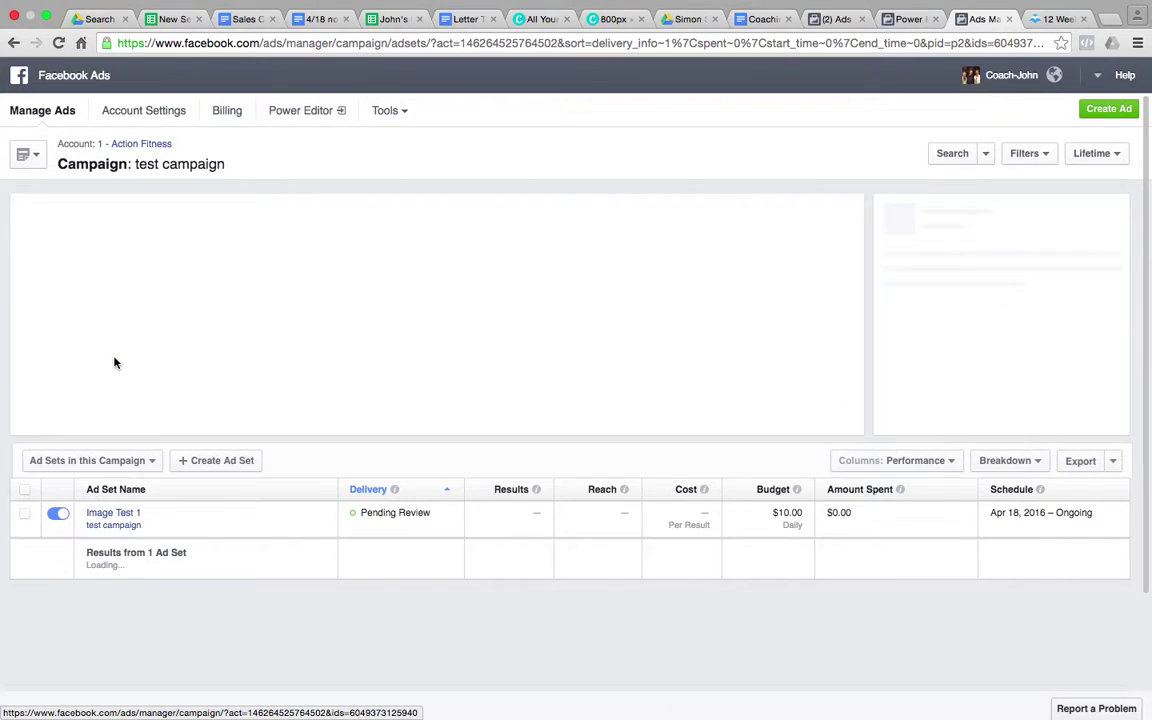
left_click(120, 512)
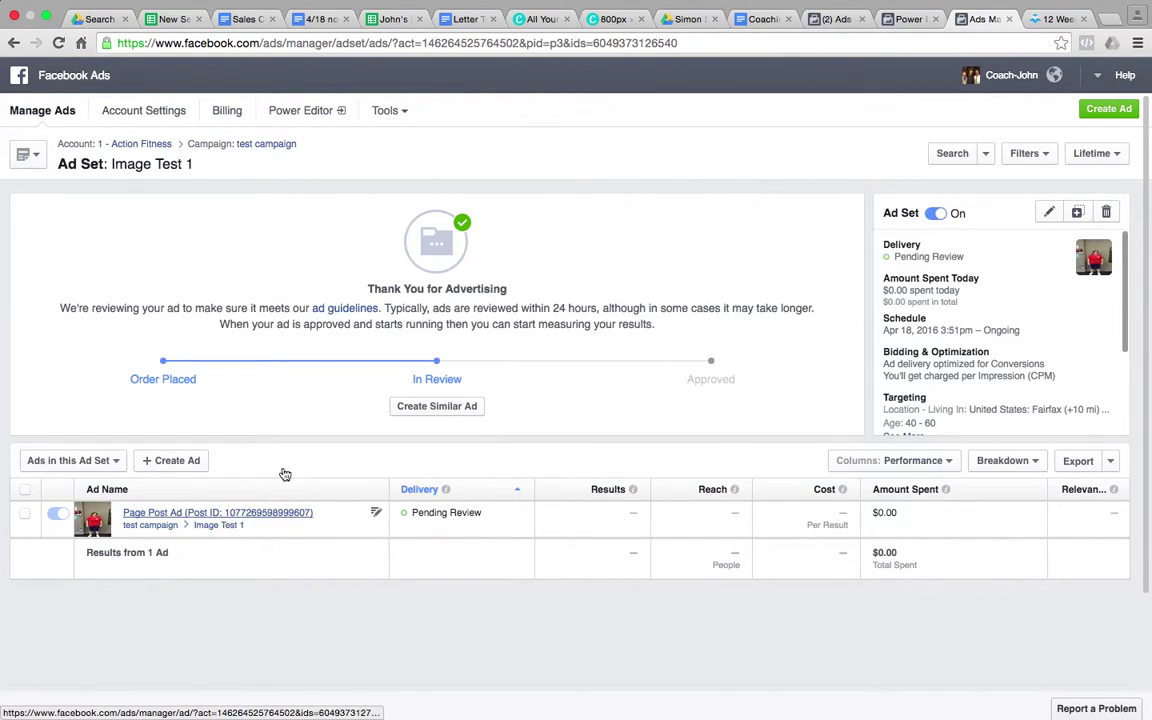
left_click(215, 511)
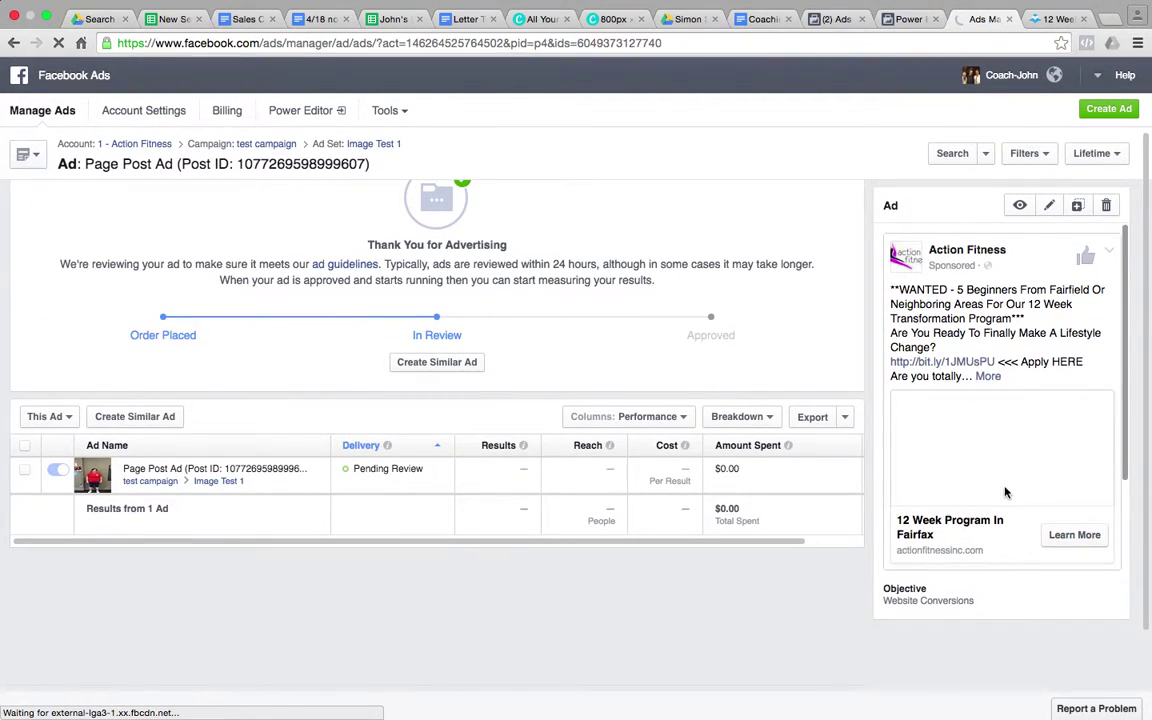
left_click(1019, 206)
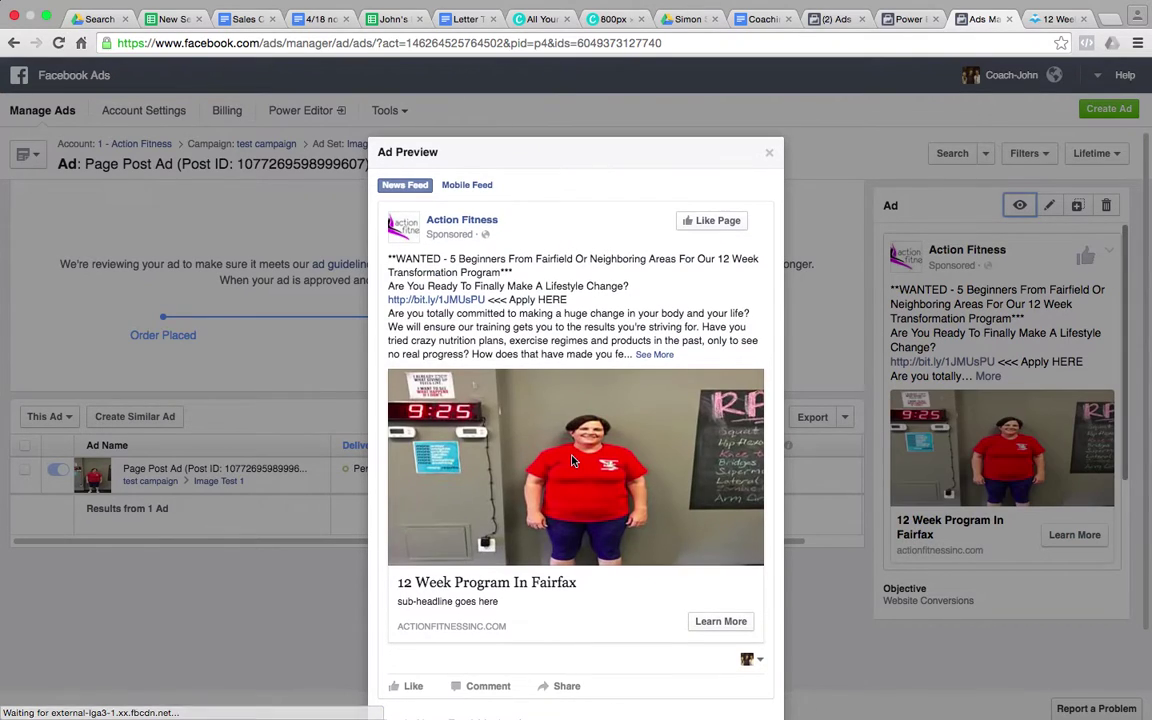
left_click(767, 118)
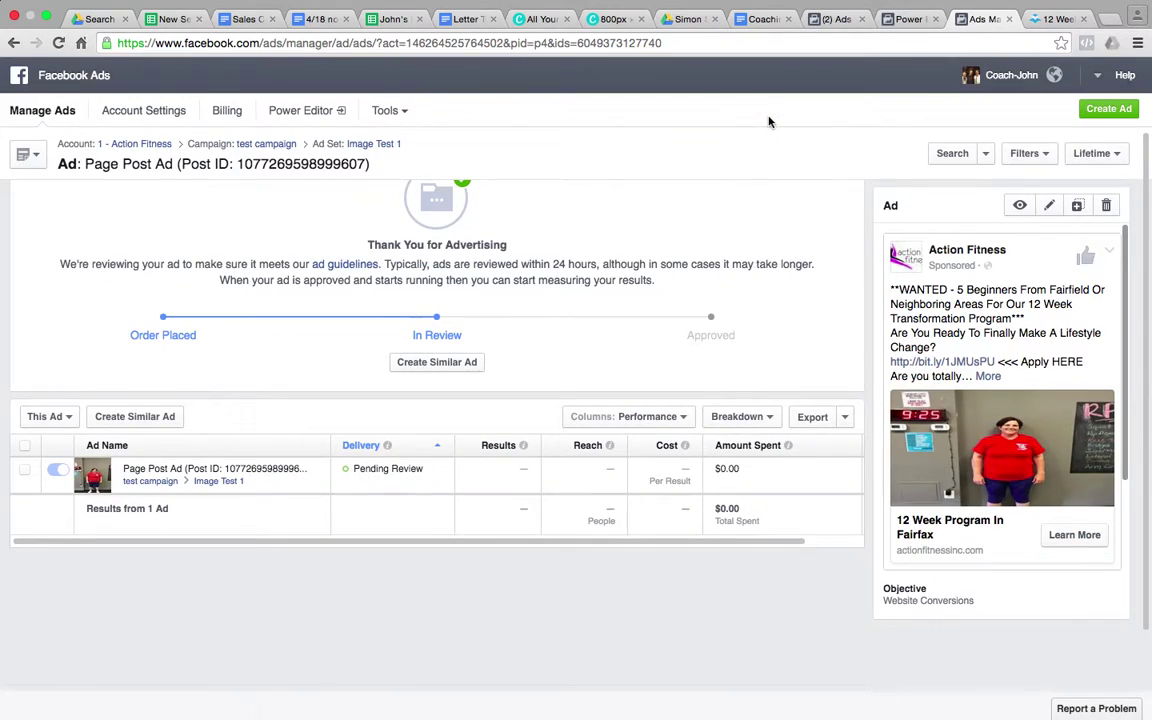
Review the "Image Test 1" ad set's conversion, budget, schedule, audience and placement settings in edit mode, leaving without saving.
left_click(375, 144)
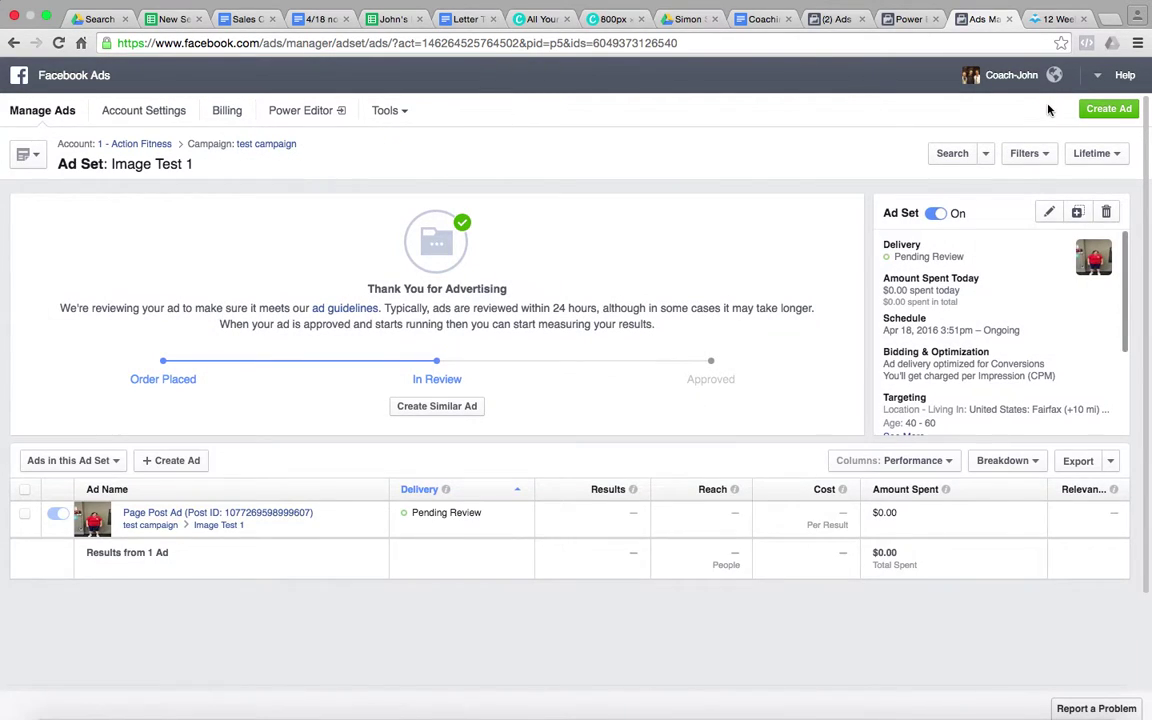
scroll(995, 347, "down", 2)
scroll(995, 347, "up", 2)
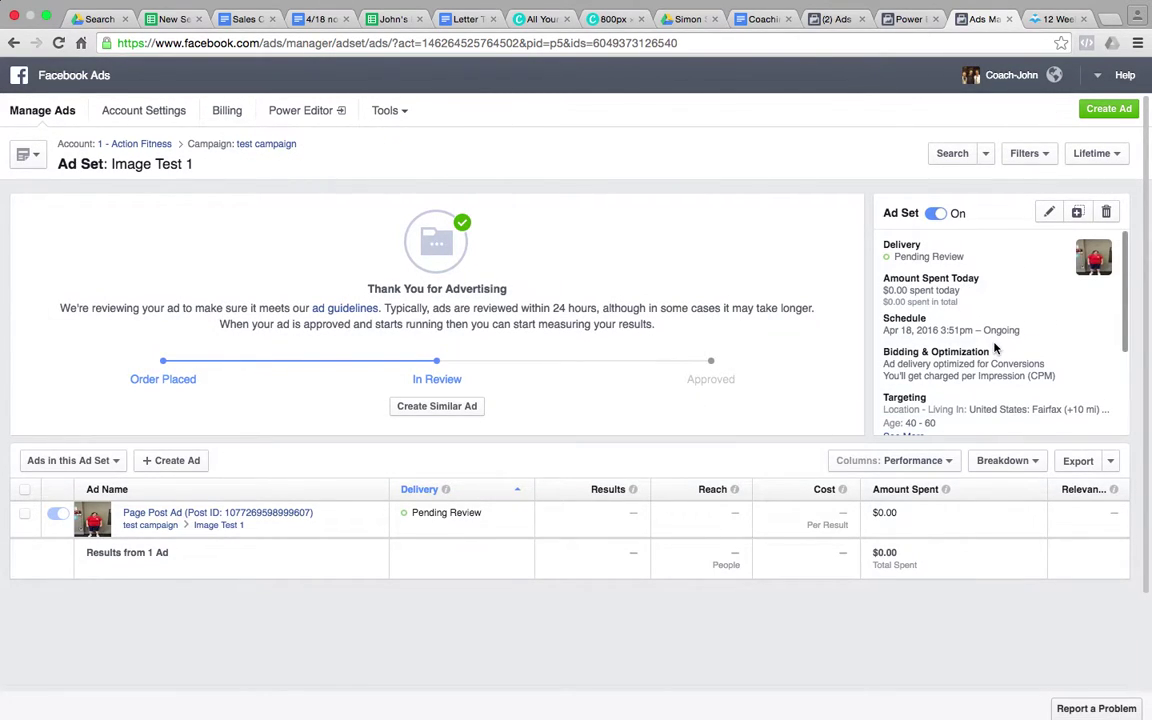
left_click(1051, 213)
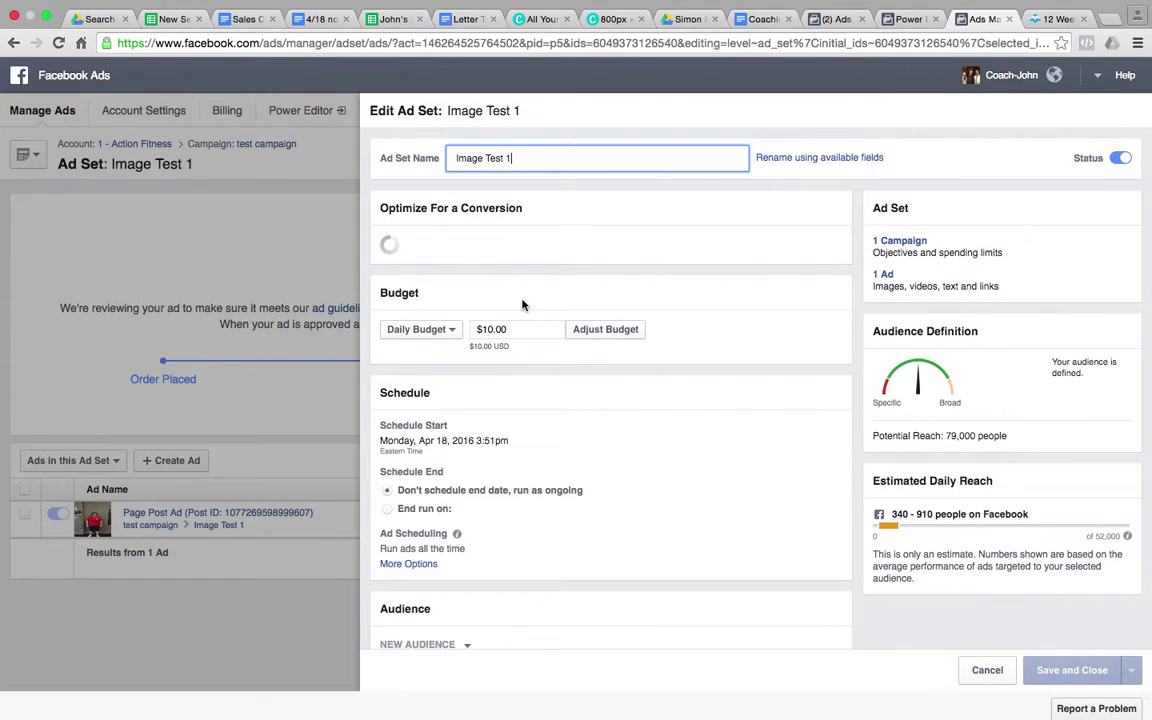
scroll(537, 178, "down", 2)
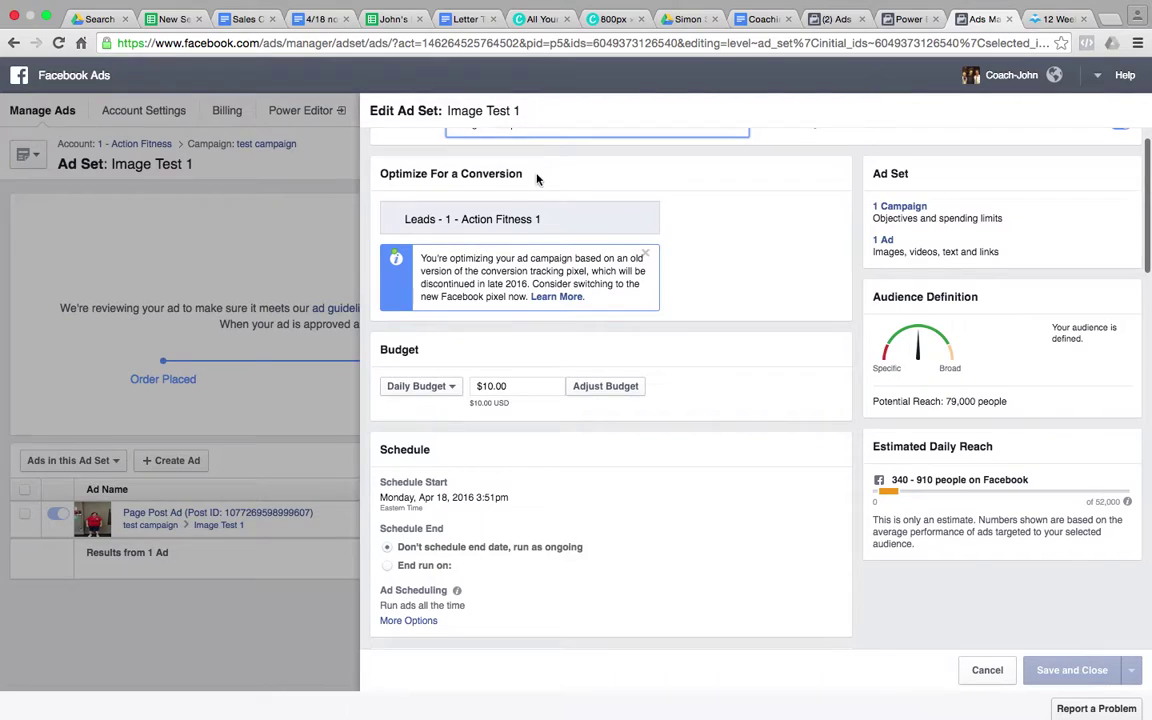
scroll(576, 274, "down", 10)
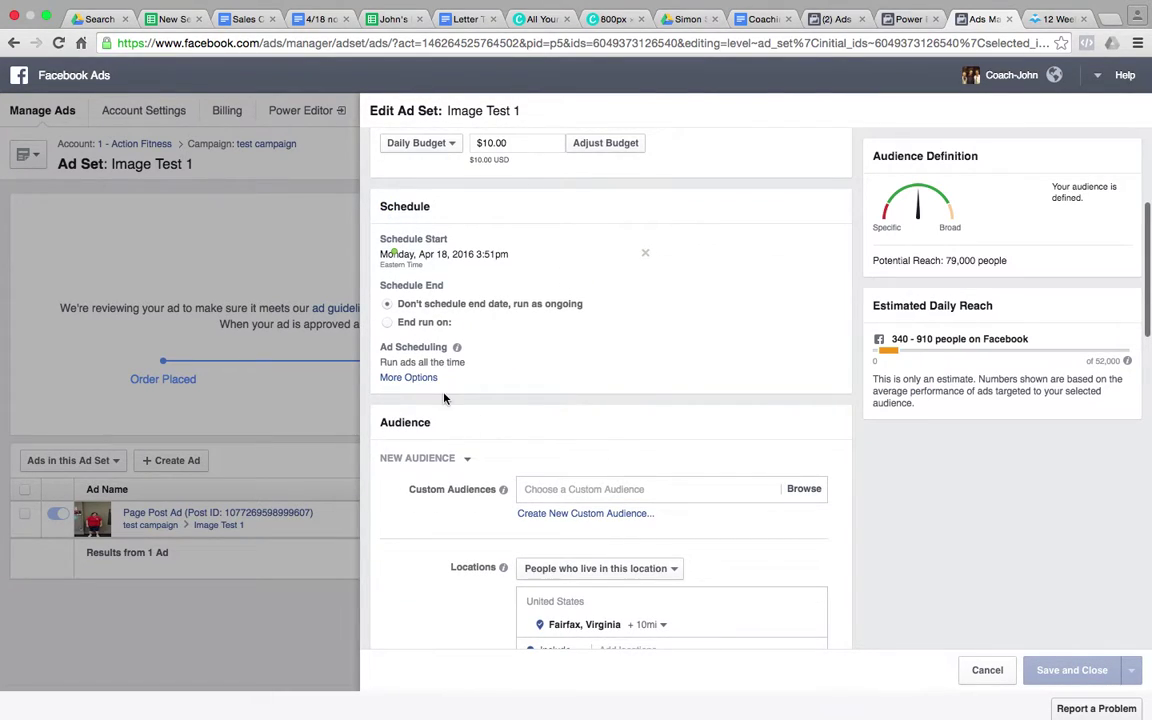
scroll(445, 399, "down", 2)
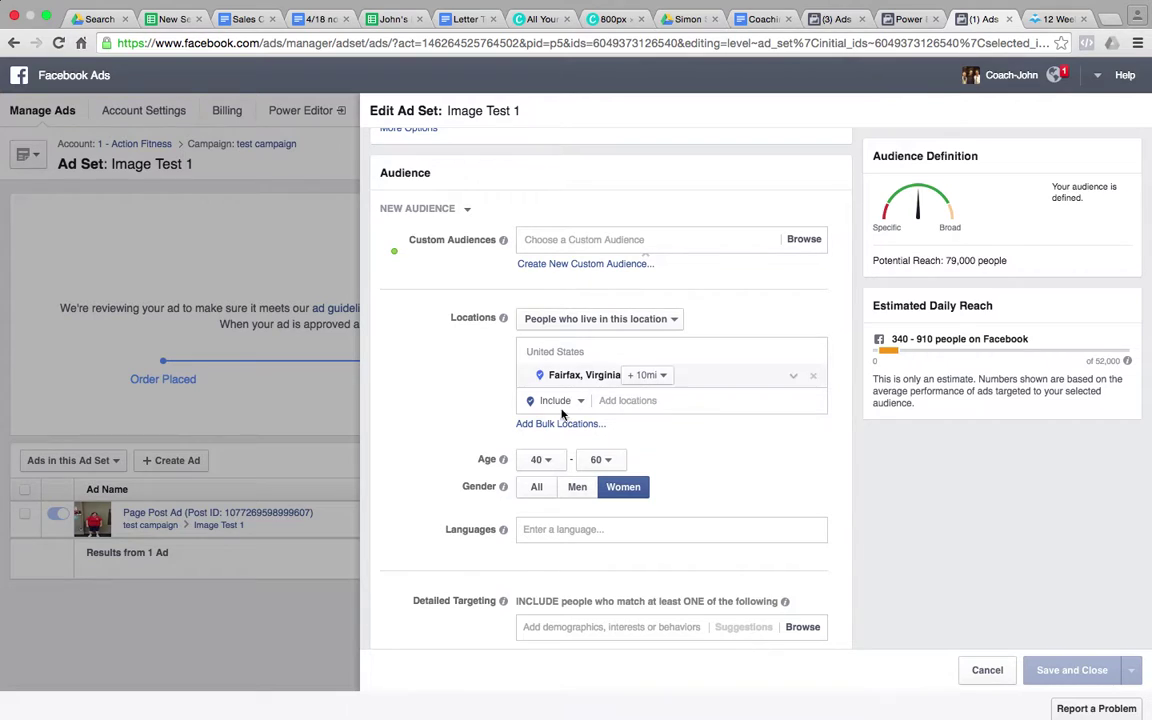
scroll(599, 424, "down", 10)
scroll(599, 424, "down", 5)
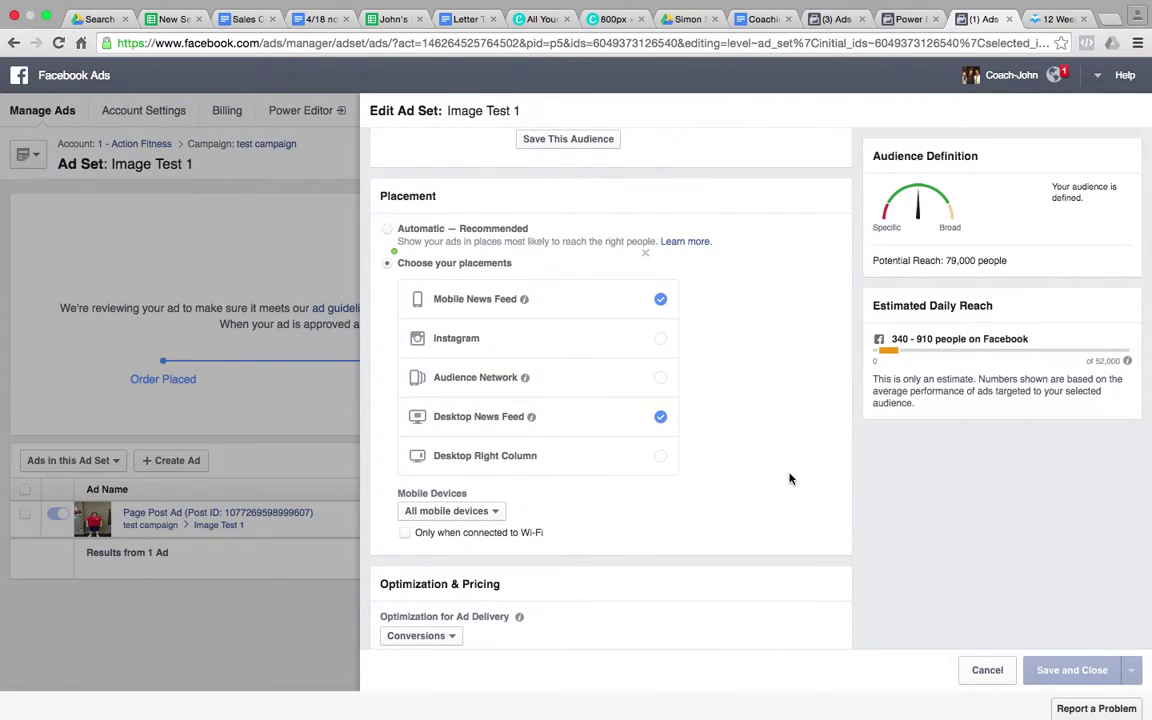
scroll(789, 478, "down", 6)
scroll(789, 478, "up", 5)
scroll(789, 478, "up", 15)
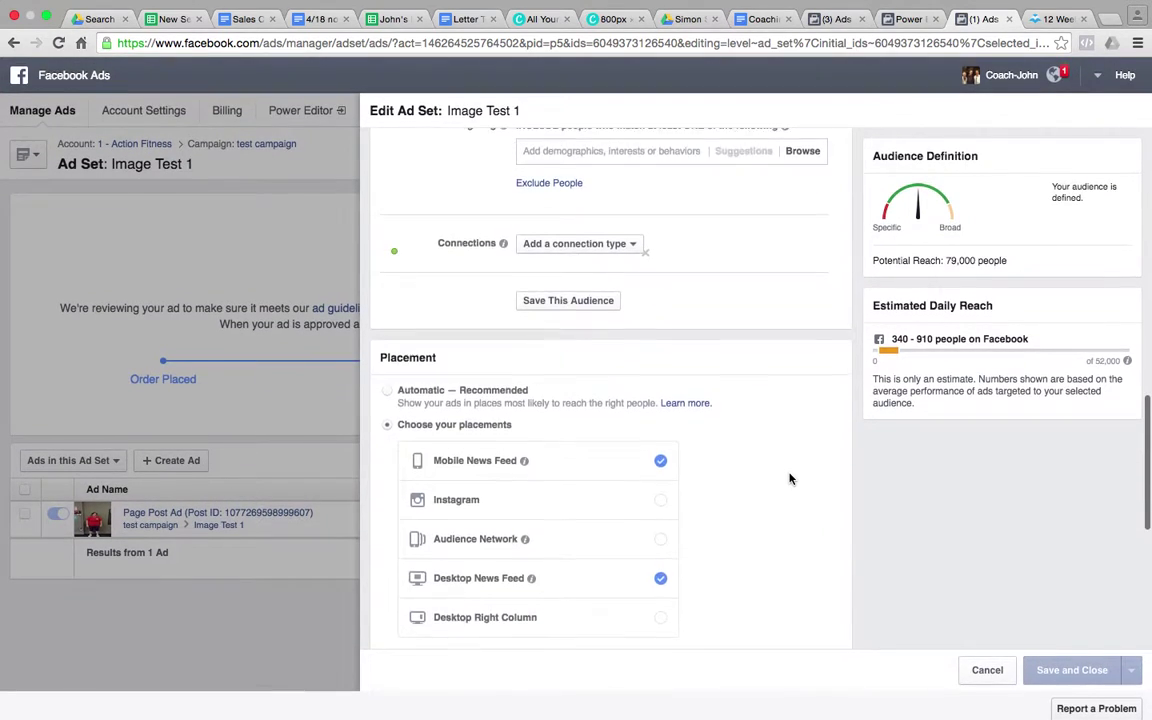
left_click(986, 664)
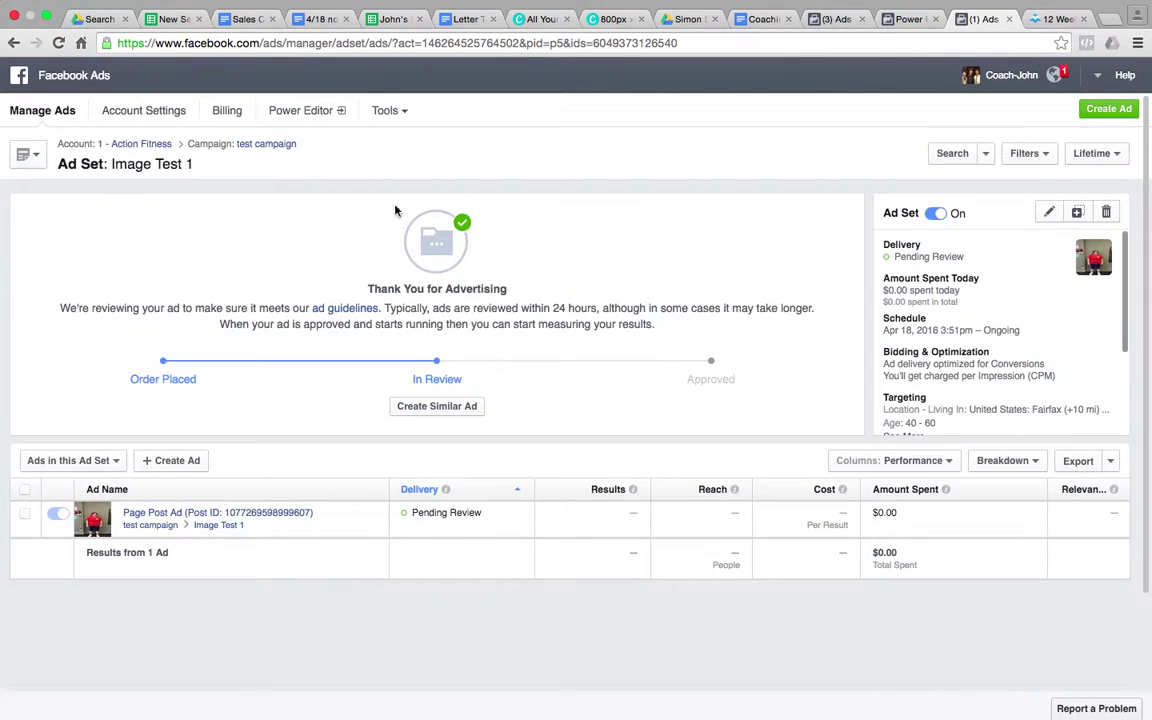
Delete "test campaign" from the Action Fitness account's campaign list.
left_click(128, 146)
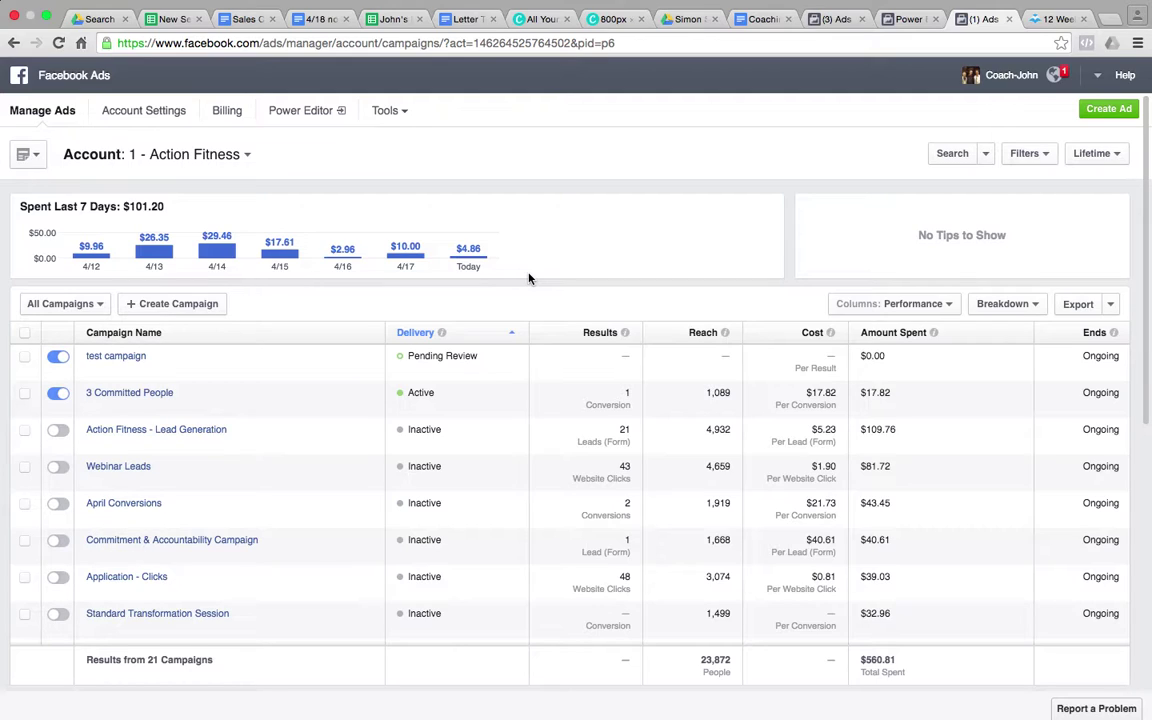
left_click(25, 357)
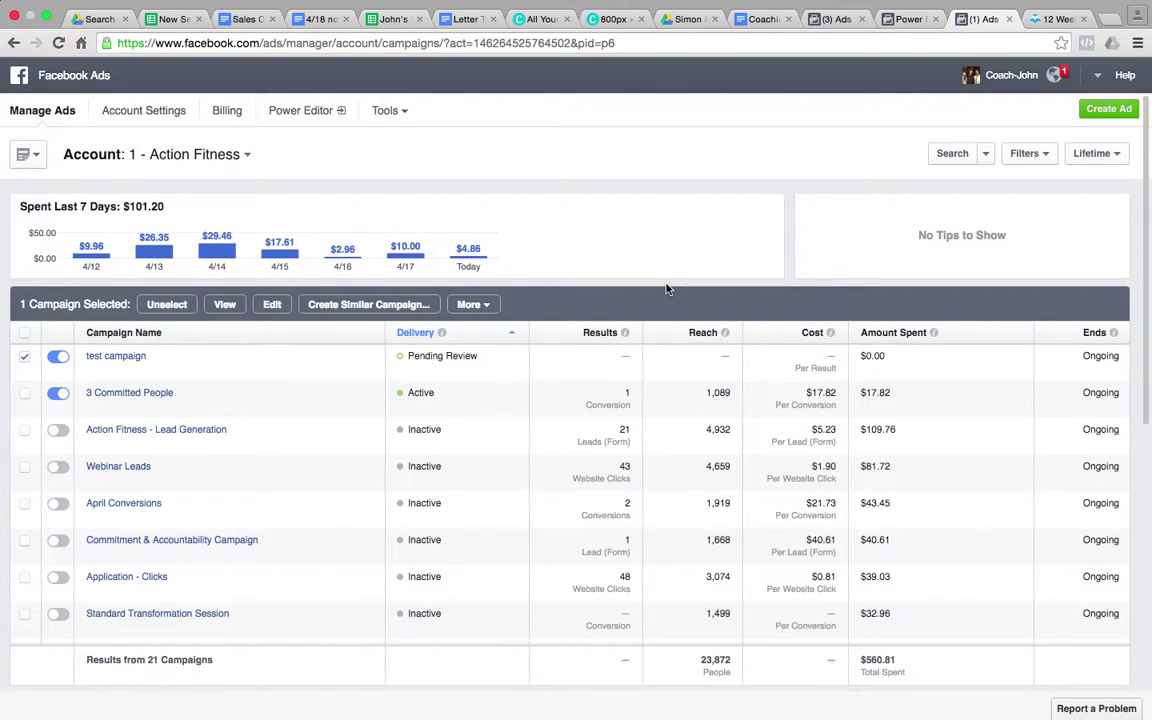
left_click(473, 304)
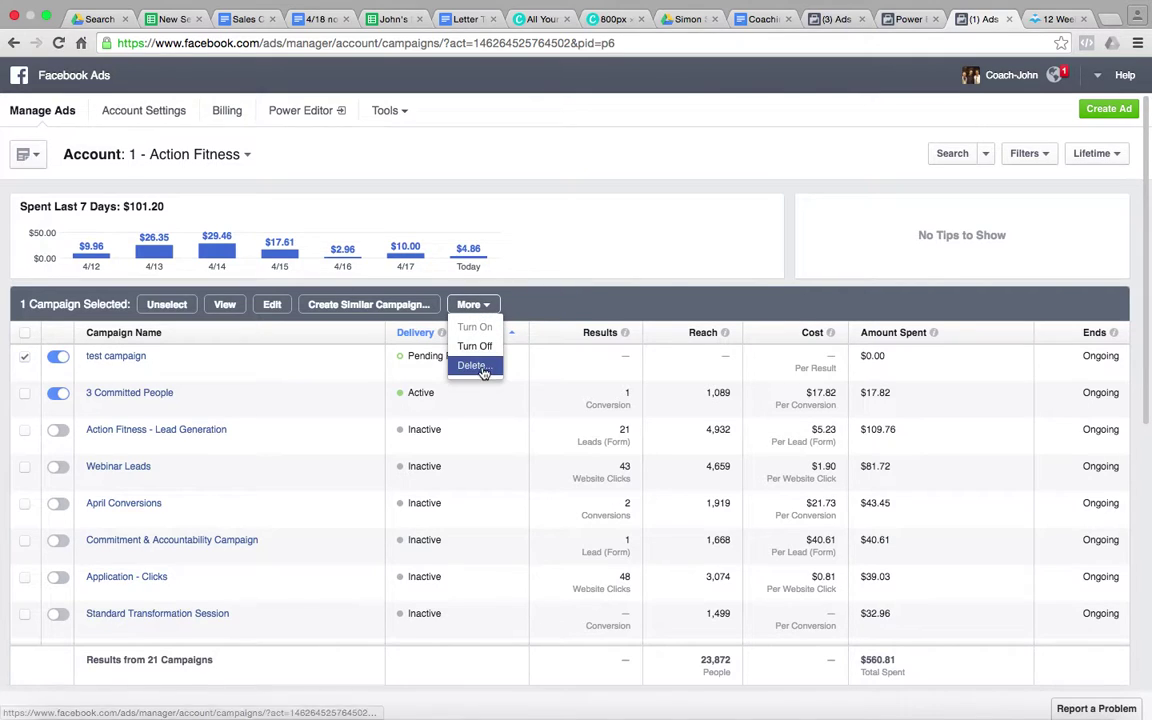
left_click(473, 365)
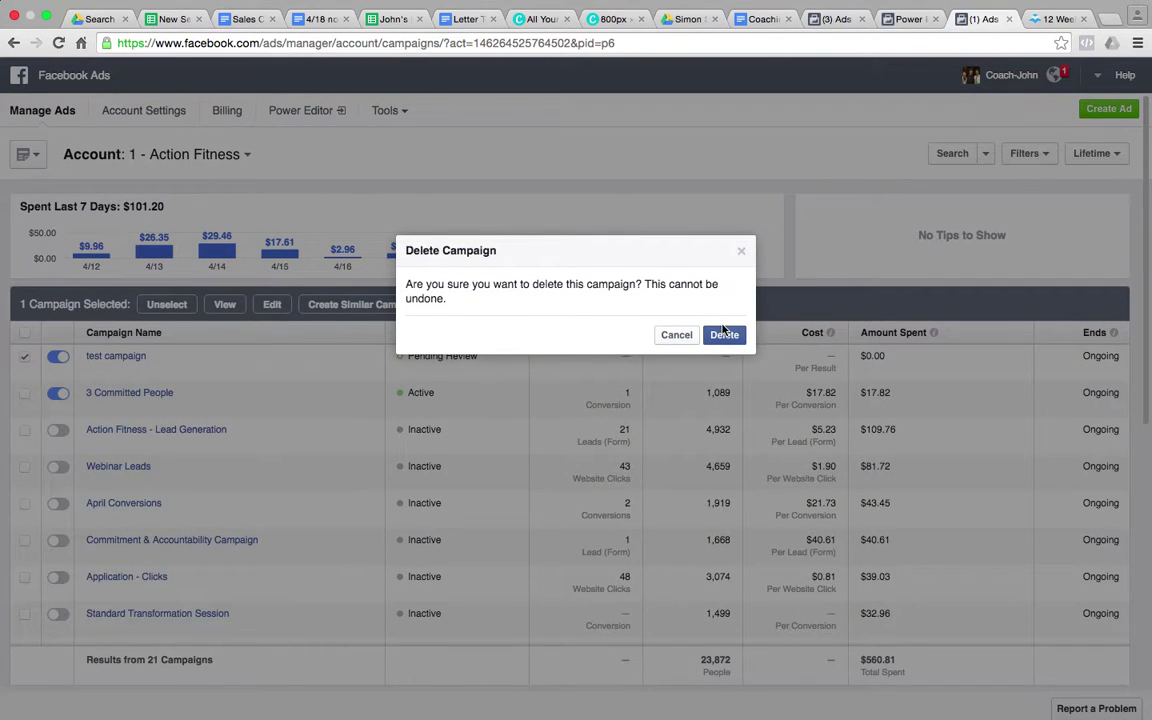
left_click(724, 333)
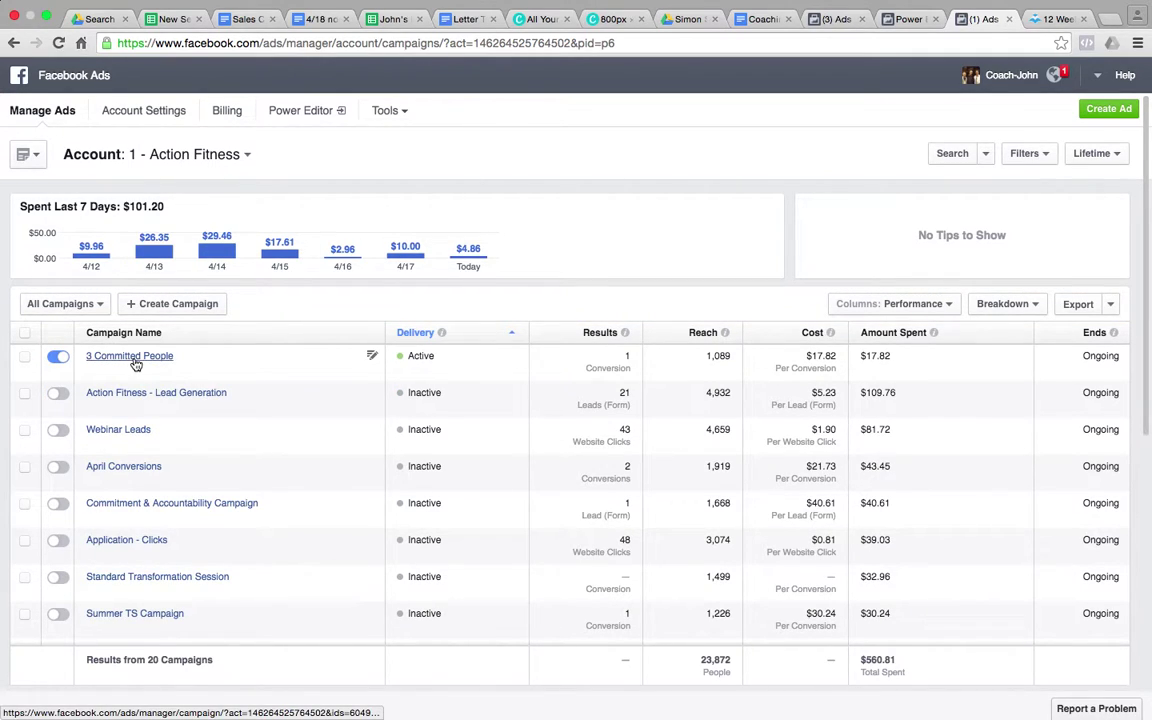
Open the active "3 Committed People" campaign, limit its date range to the last 7 days, and check its ad set's results and cost.
left_click(130, 357)
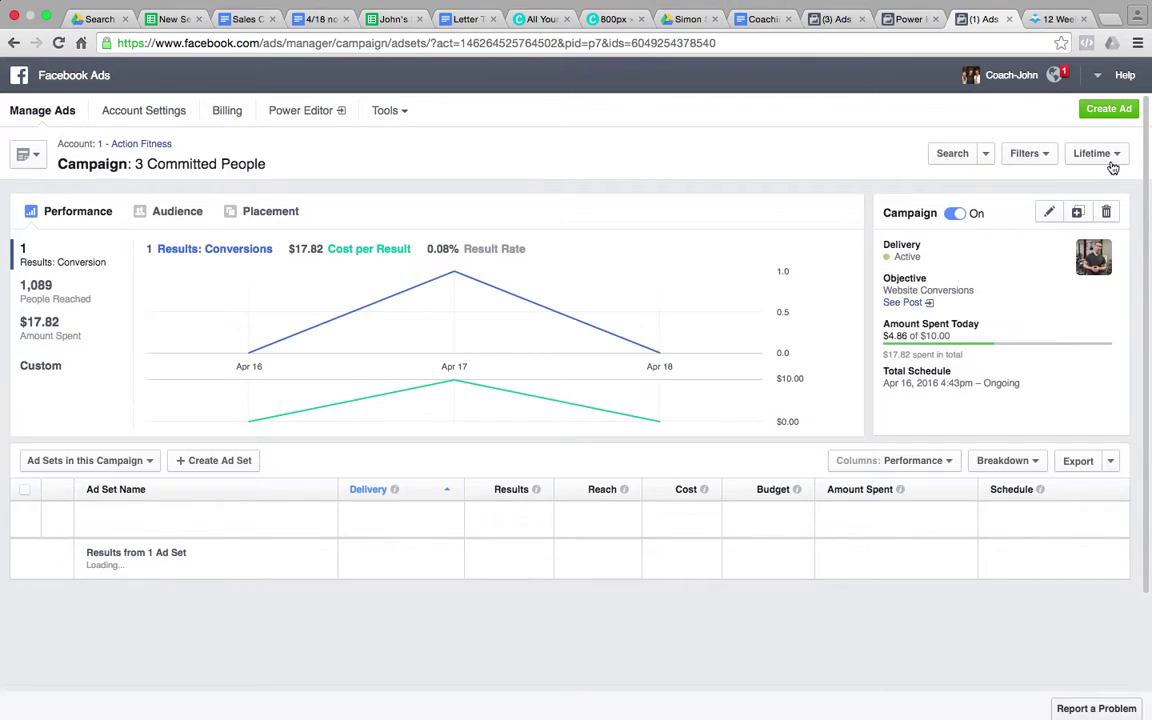
left_click(1112, 162)
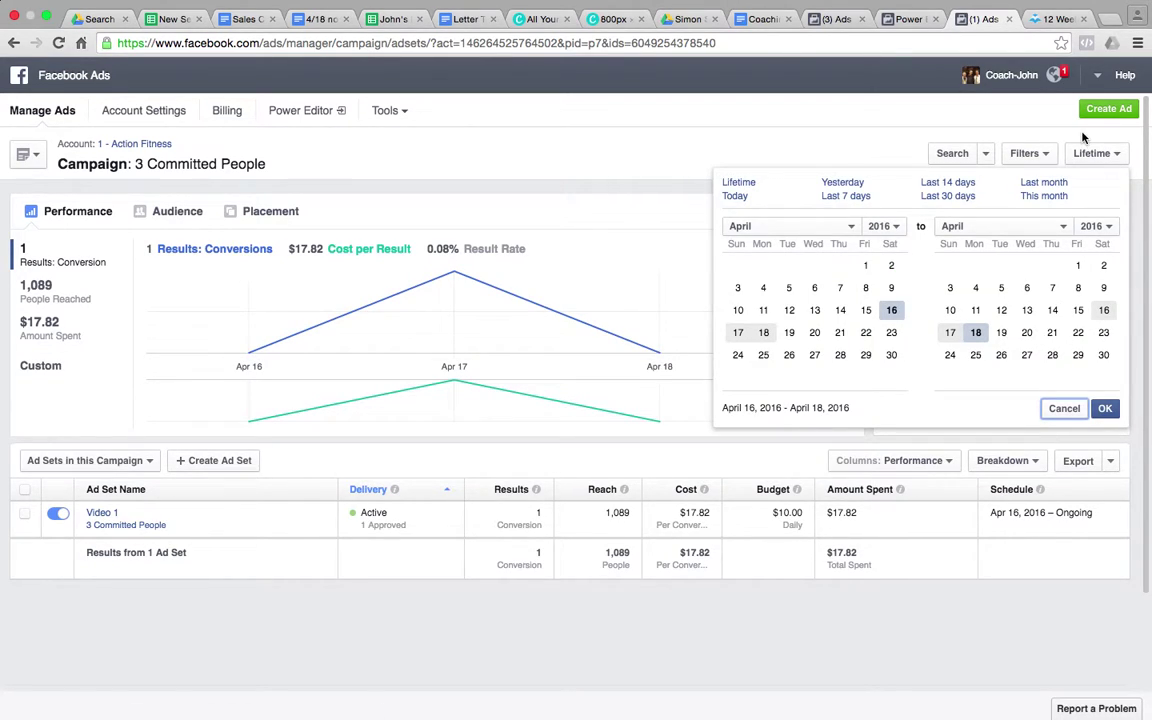
left_click(850, 196)
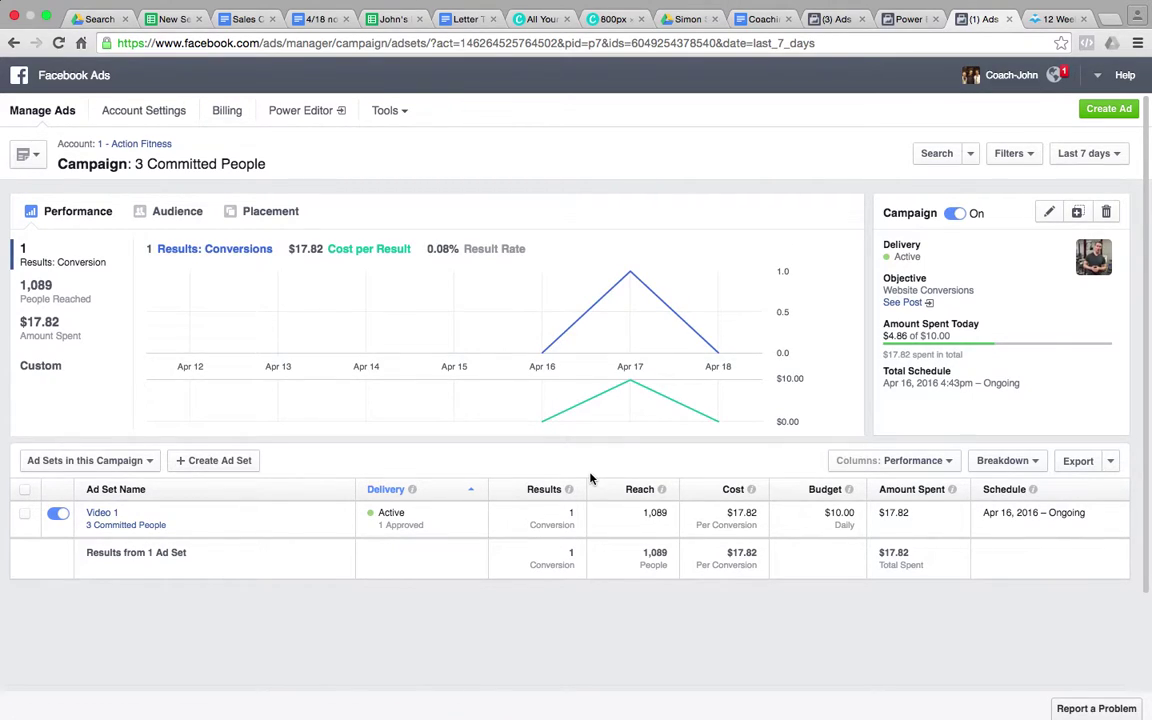
mouse_move(575, 520)
left_click_drag(757, 513, 723, 514)
left_click(795, 604)
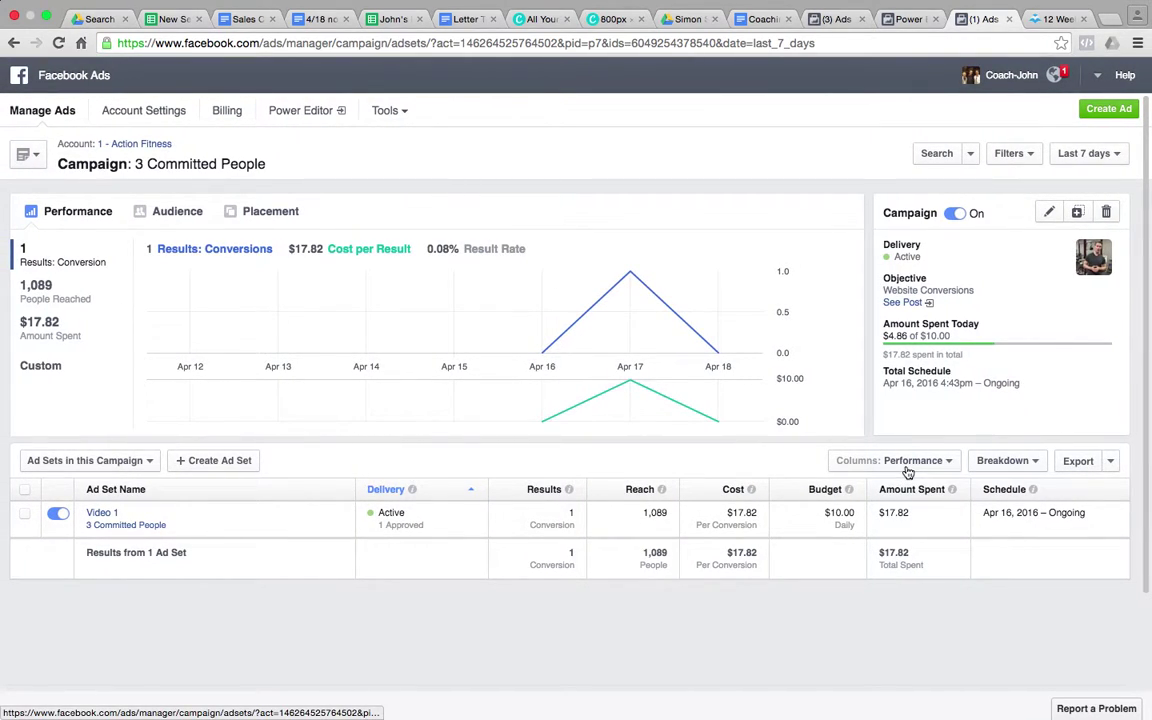
Look through the engagement metrics available for customizing the ad set table's columns, leaving without applying changes.
left_click(907, 467)
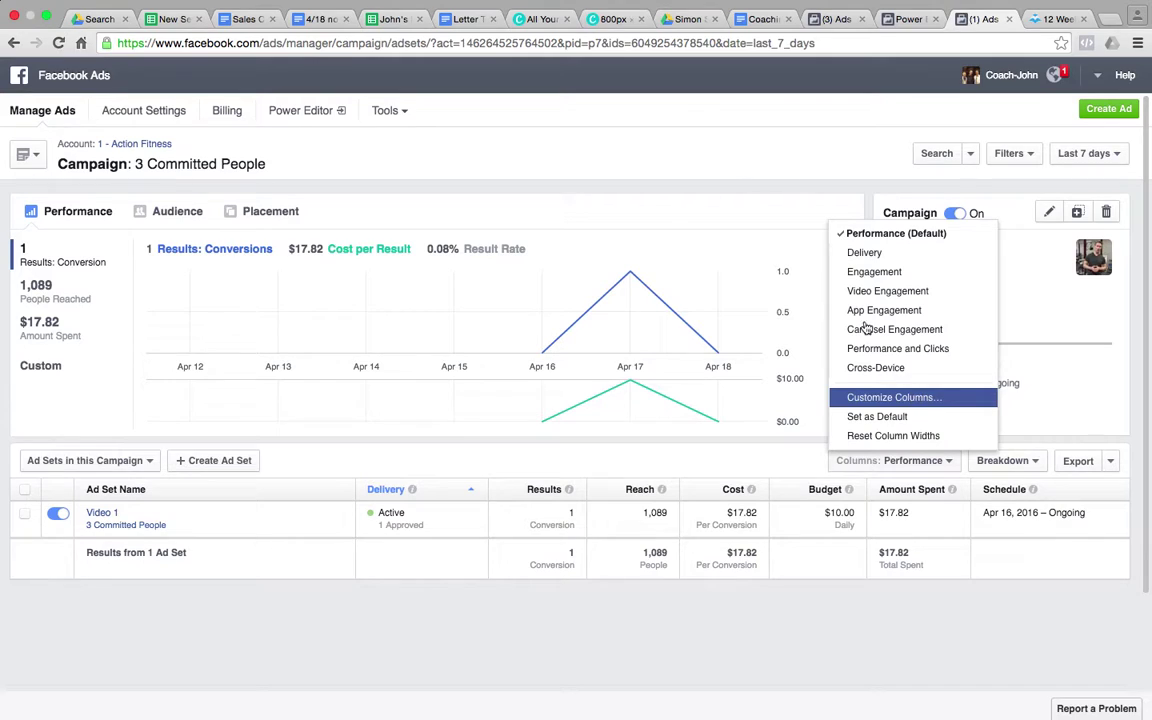
left_click(900, 397)
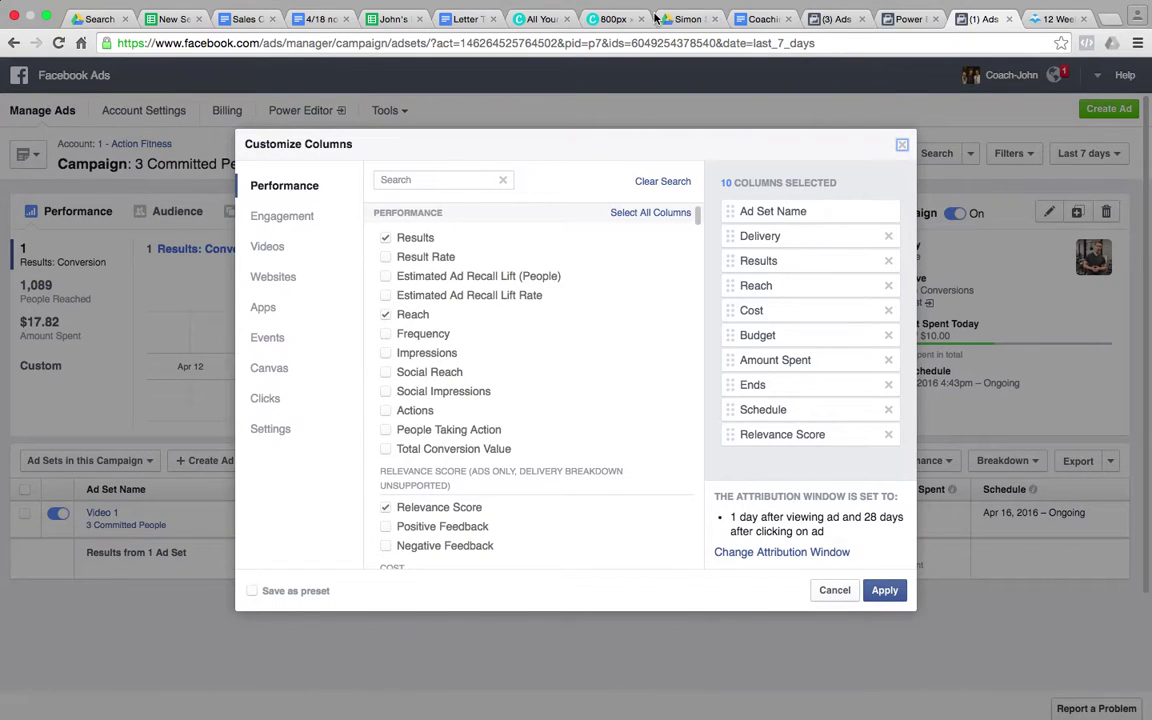
left_click(260, 216)
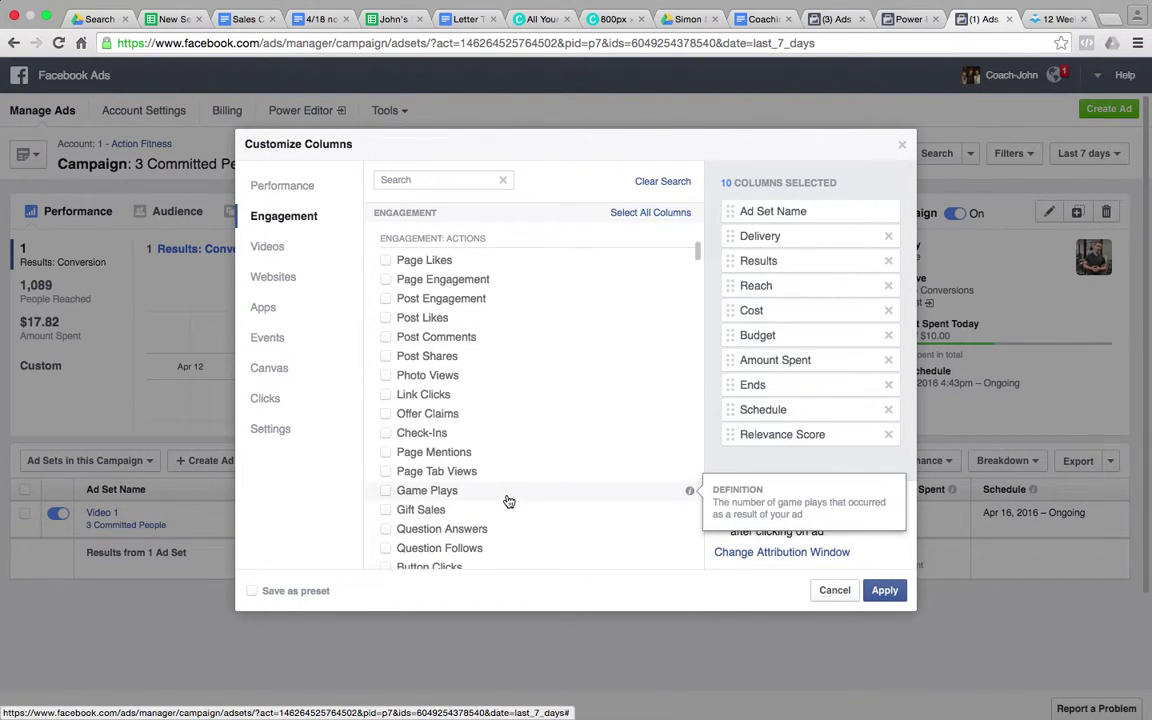
scroll(506, 500, "down", 10)
scroll(508, 501, "down", 1)
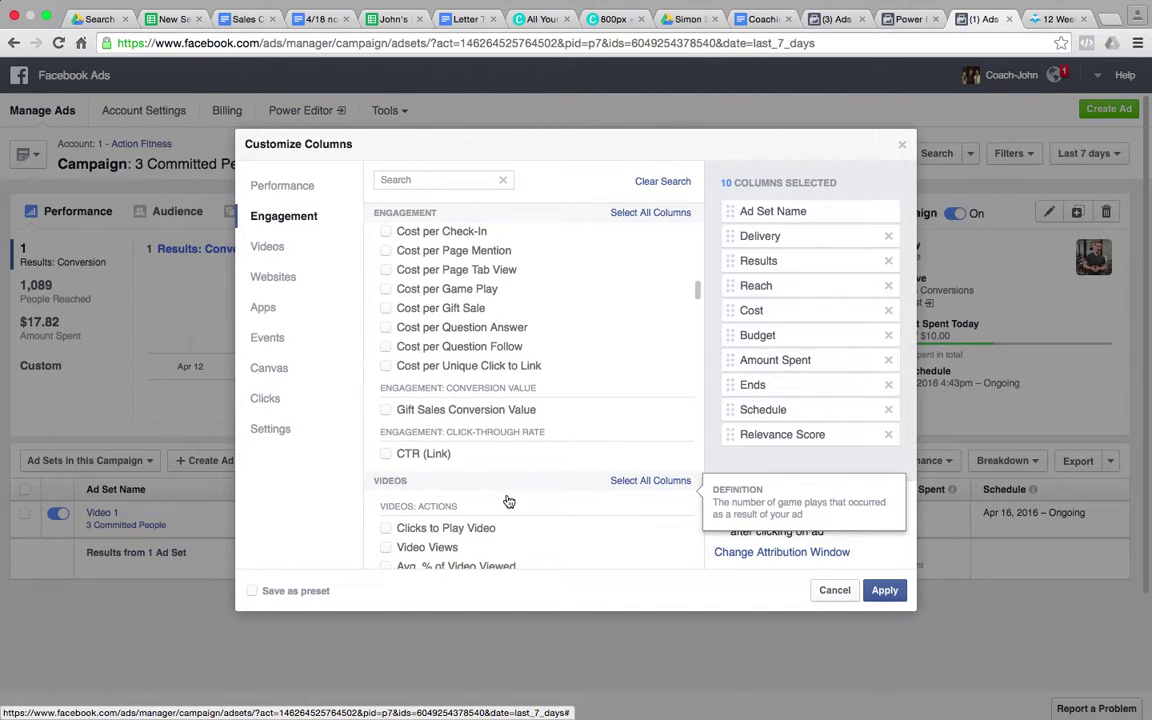
scroll(508, 500, "up", 1)
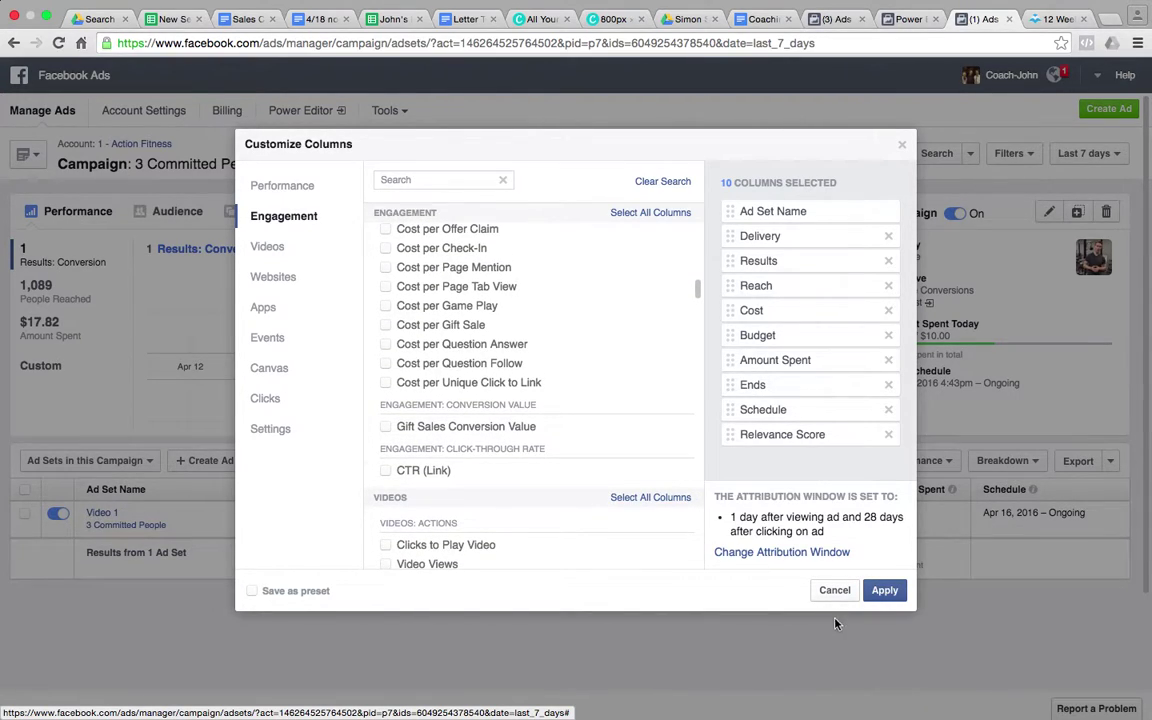
left_click(834, 591)
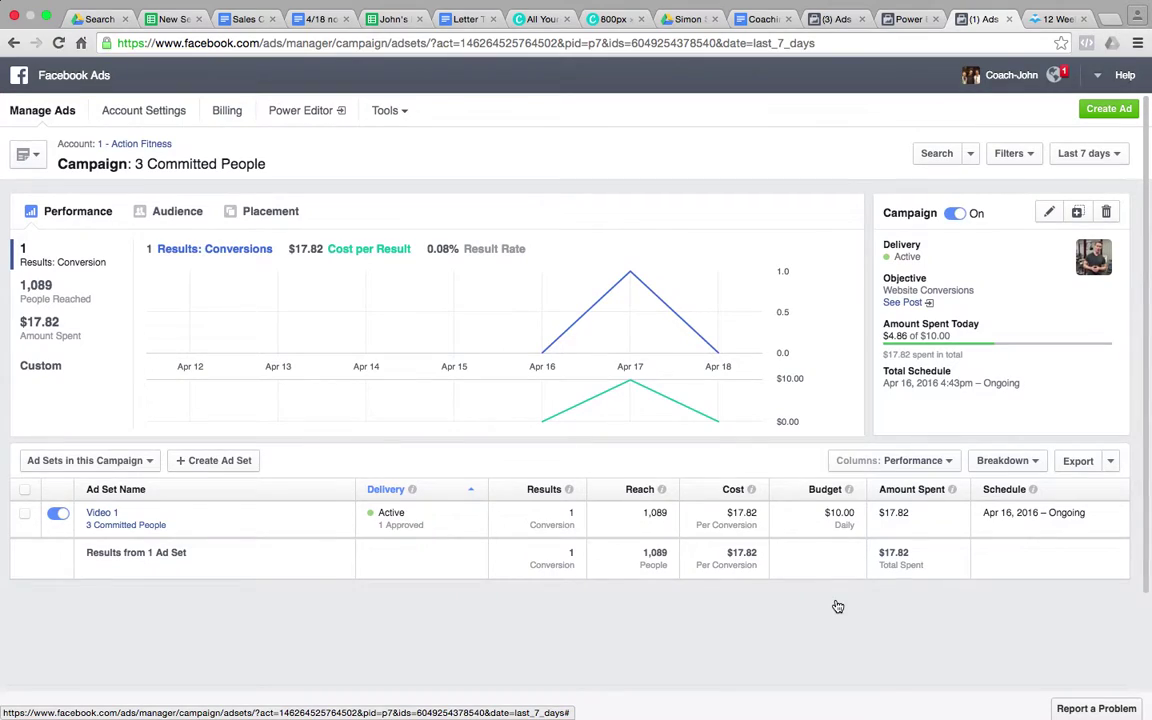
Apply the Performance and Clicks column preset to the ad set table and review the frequency, click, CTR, CPC and CPM columns.
left_click(925, 465)
left_click(912, 346)
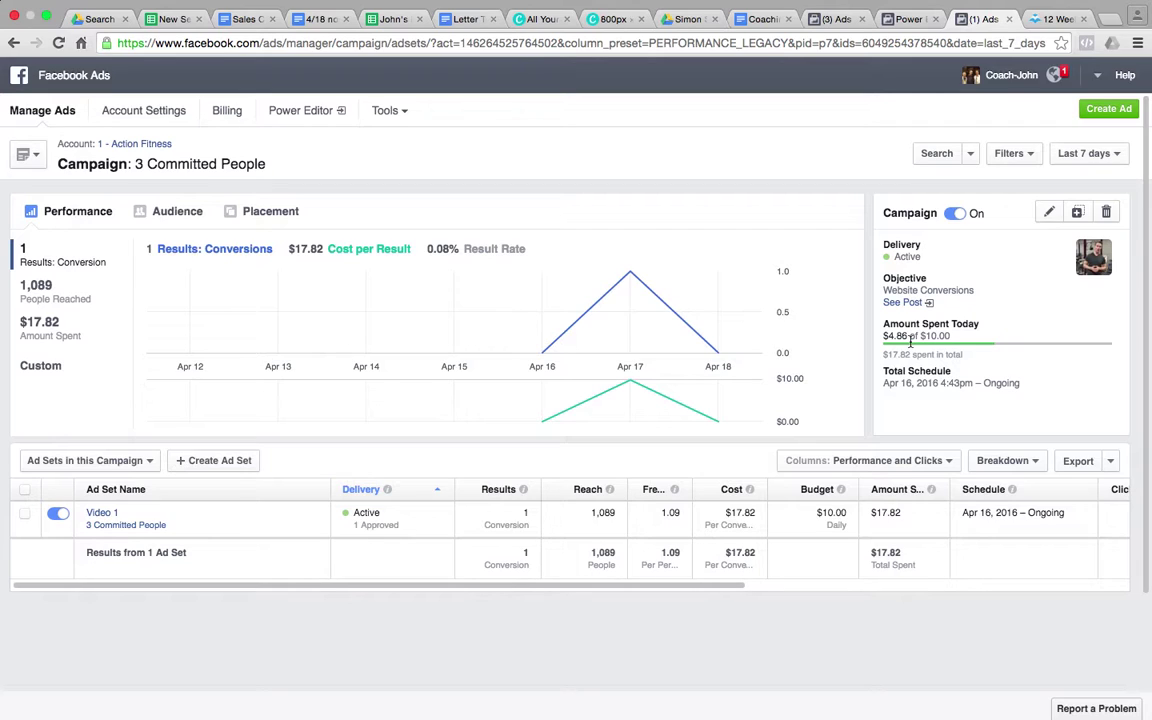
scroll(836, 520, "right", 5)
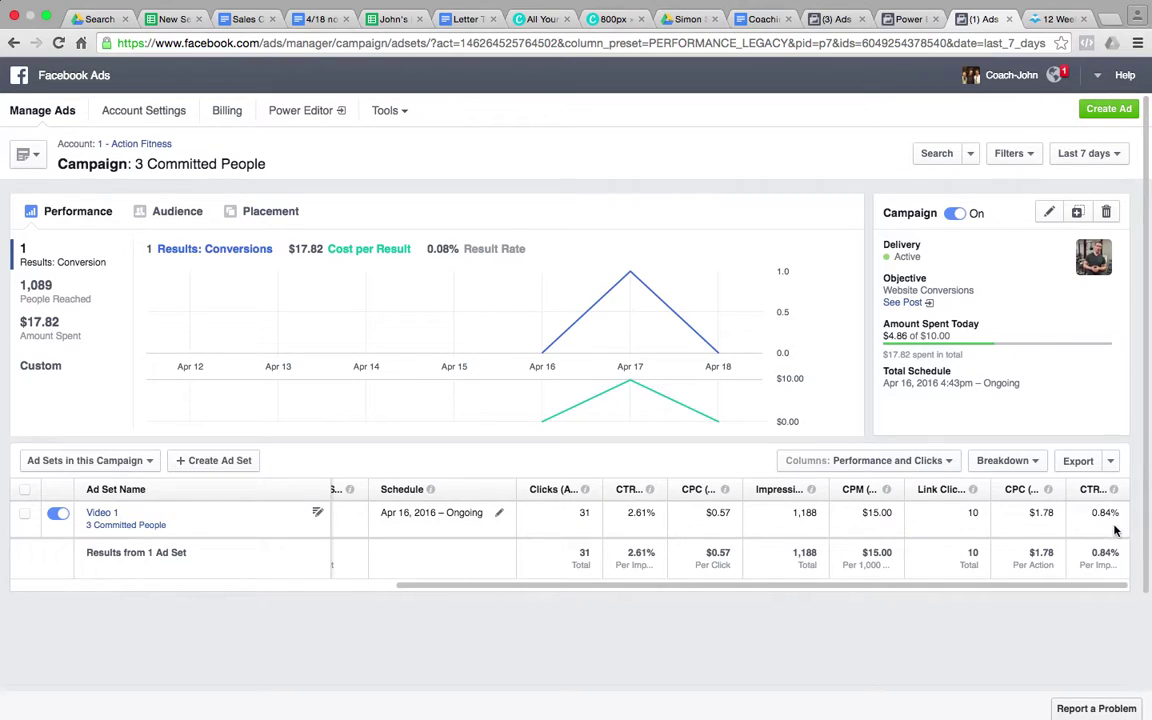
mouse_move(1045, 499)
scroll(758, 535, "left", 10)
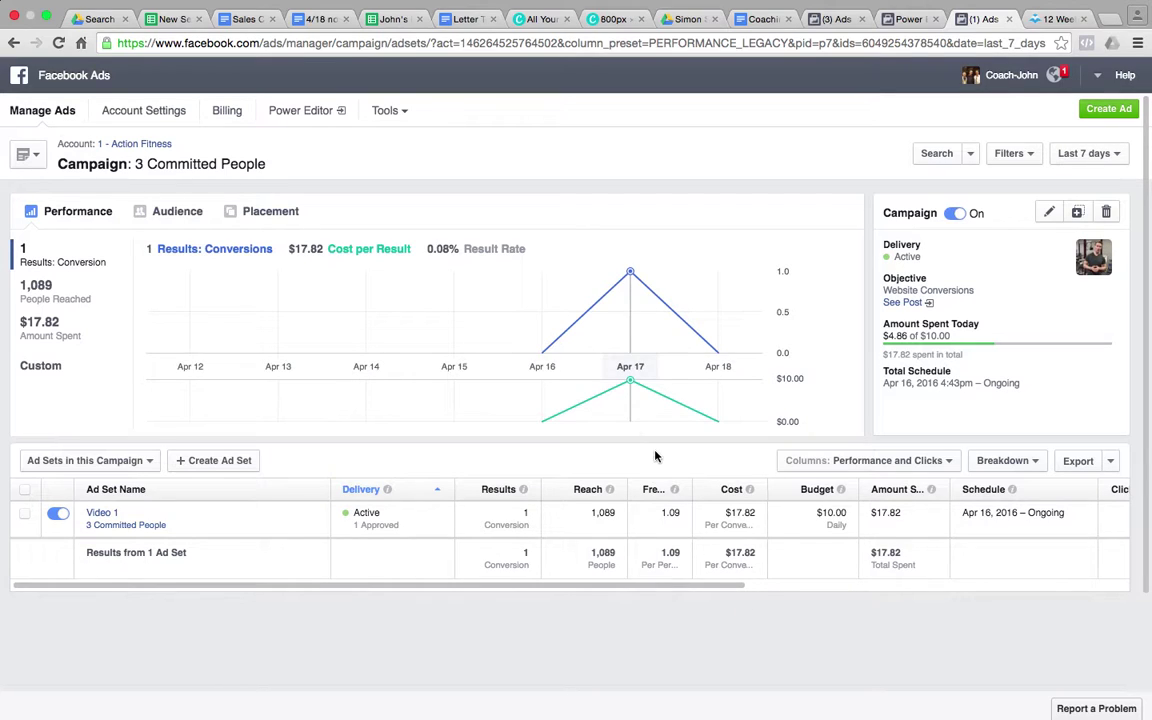
scroll(728, 512, "right", 10)
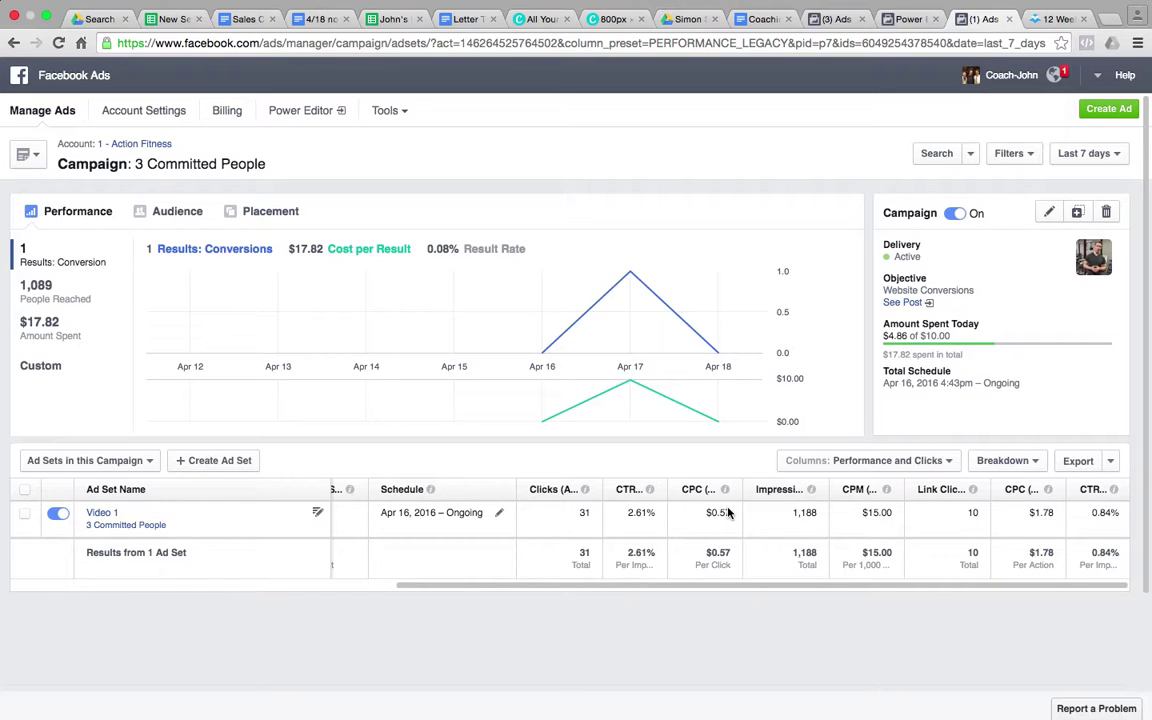
scroll(756, 517, "left", 10)
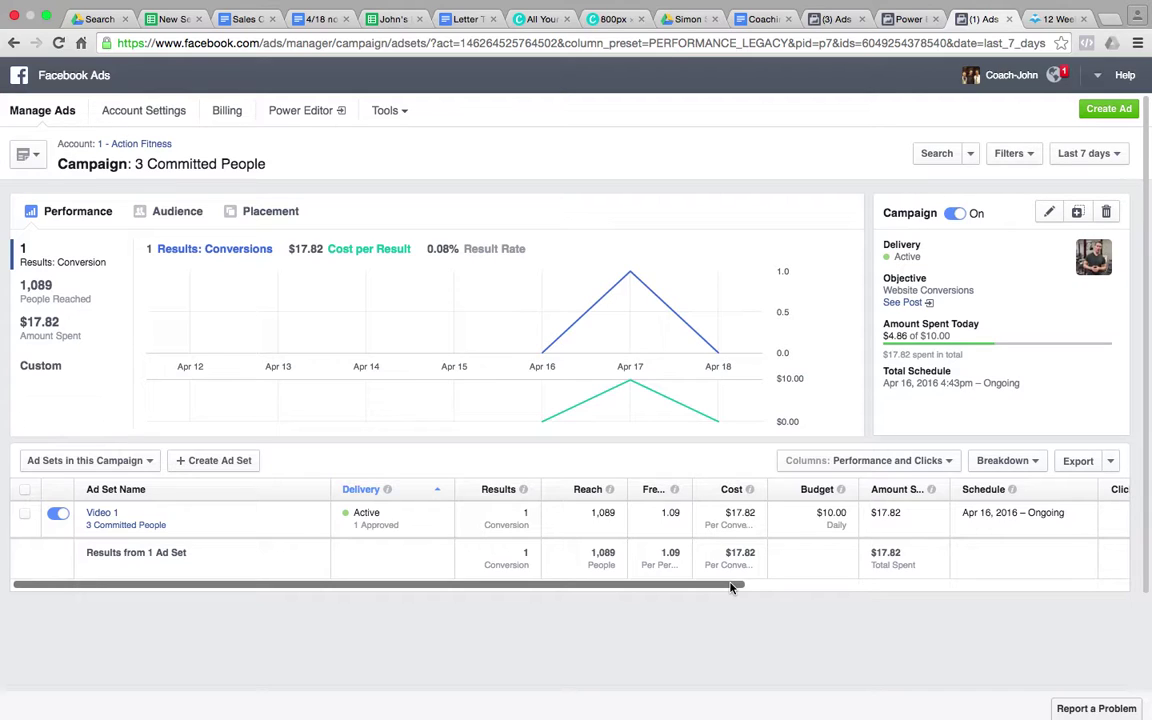
Switch to the full-screen Skype call and stop sharing the screen.
mouse_move(700, 6)
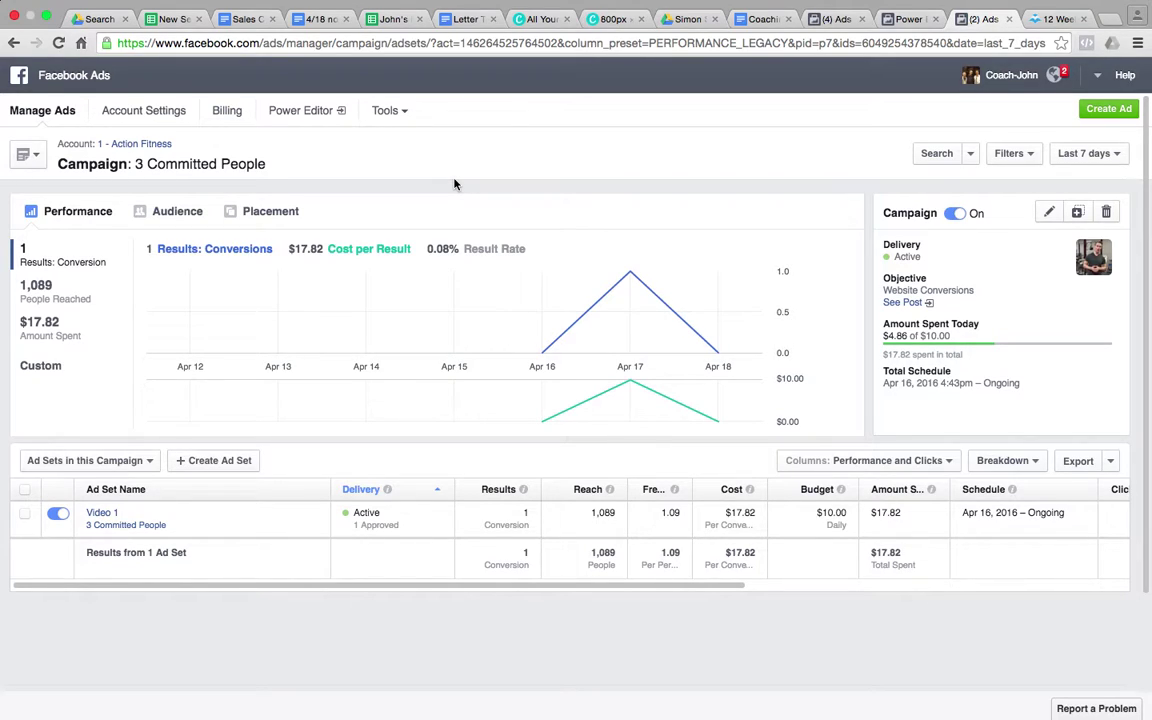
key("ctrl+Left")
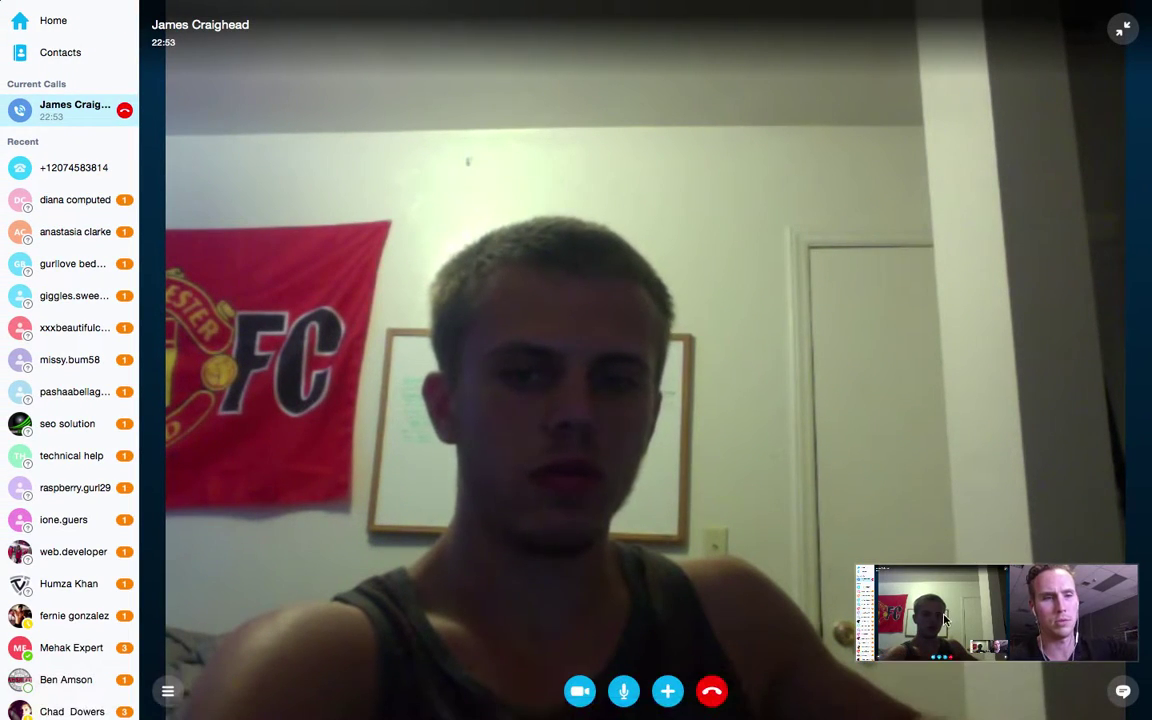
left_click(670, 691)
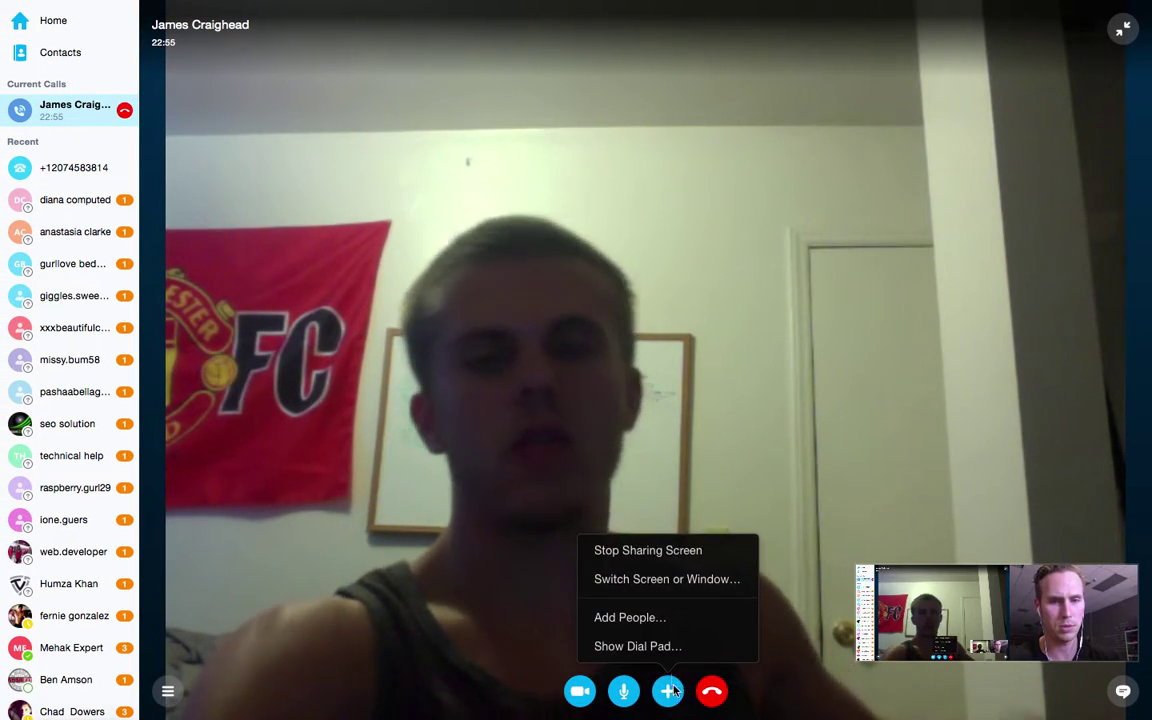
left_click(657, 552)
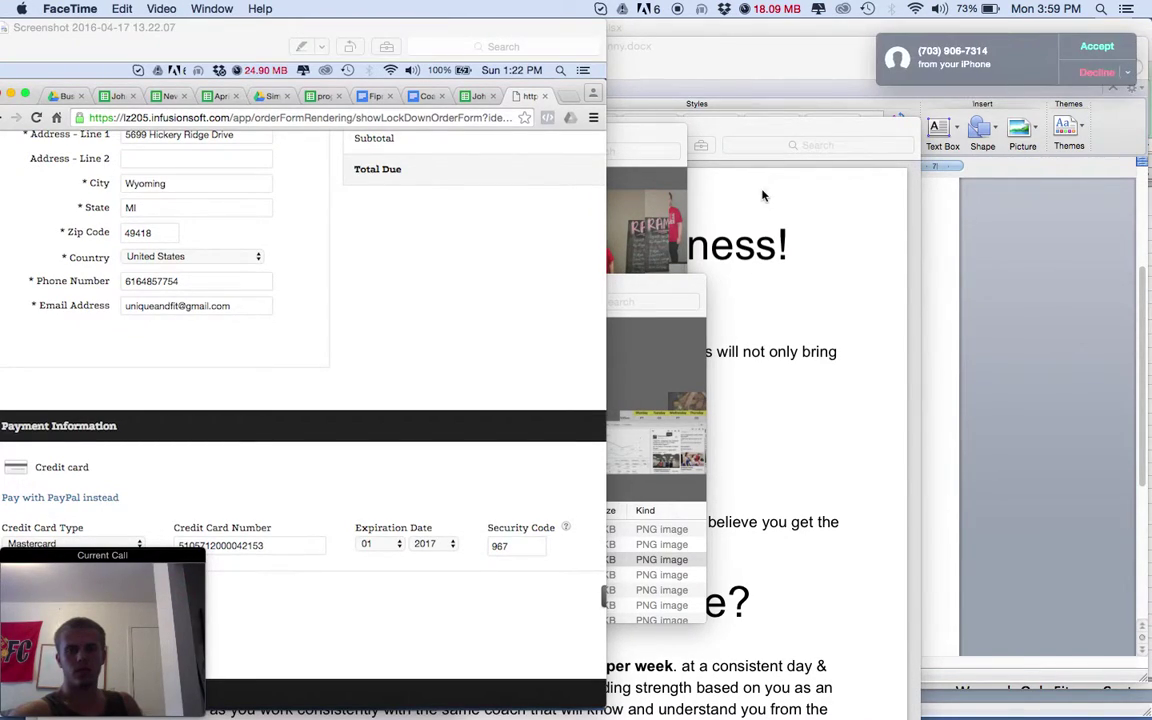
Decline the incoming phone call, then return to the Skype video call and end it.
left_click(1098, 73)
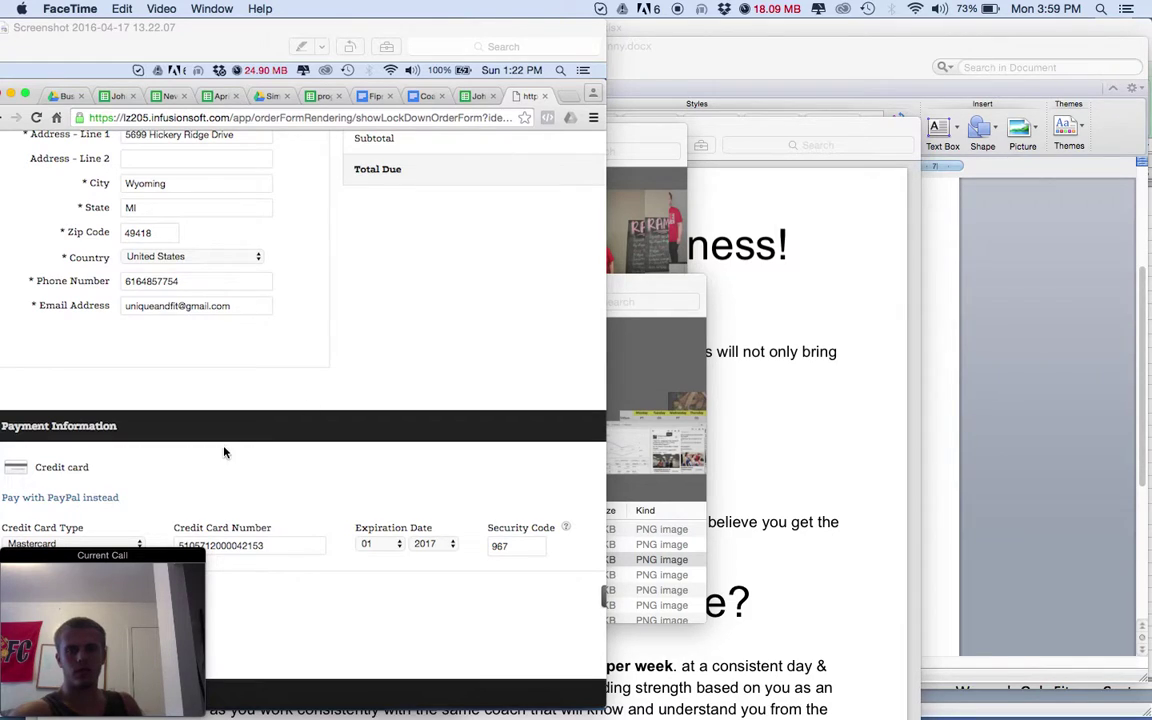
mouse_move(118, 586)
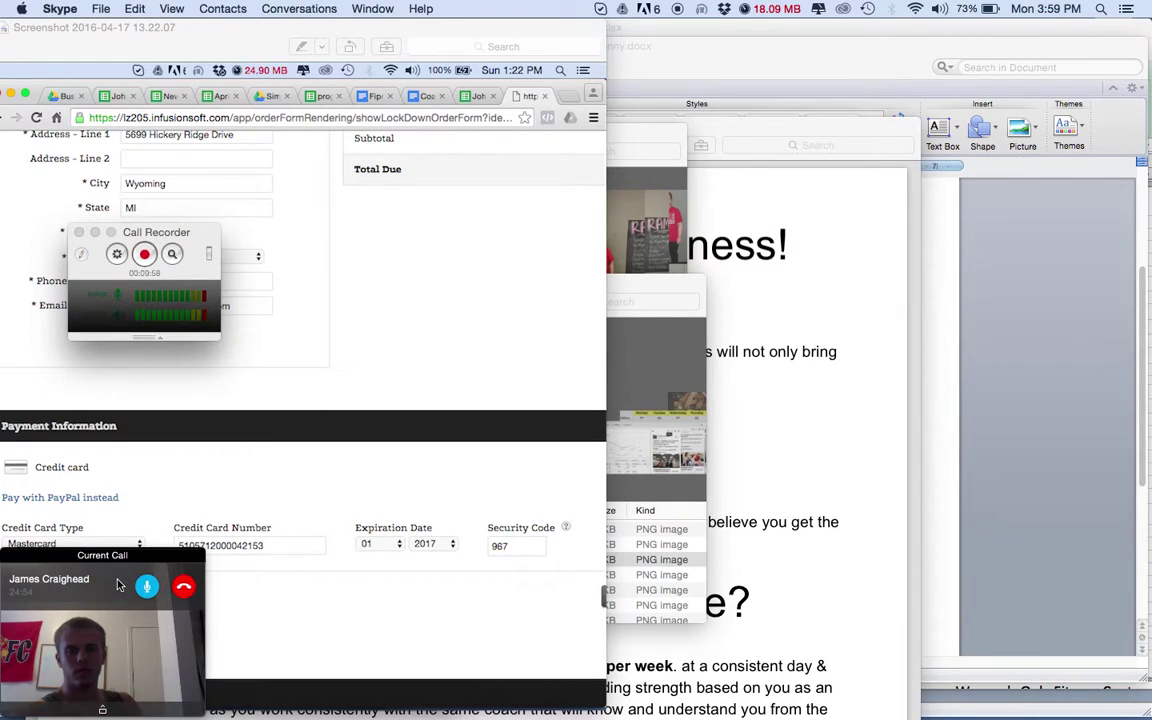
left_click(108, 631)
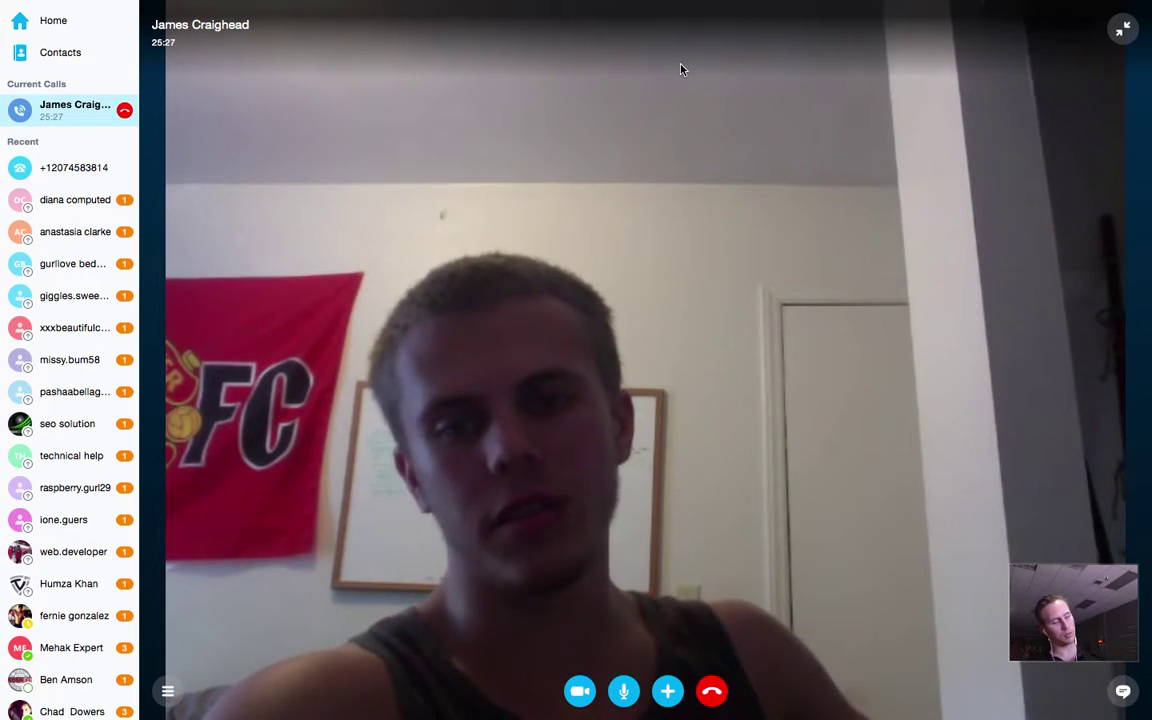
mouse_move(686, 118)
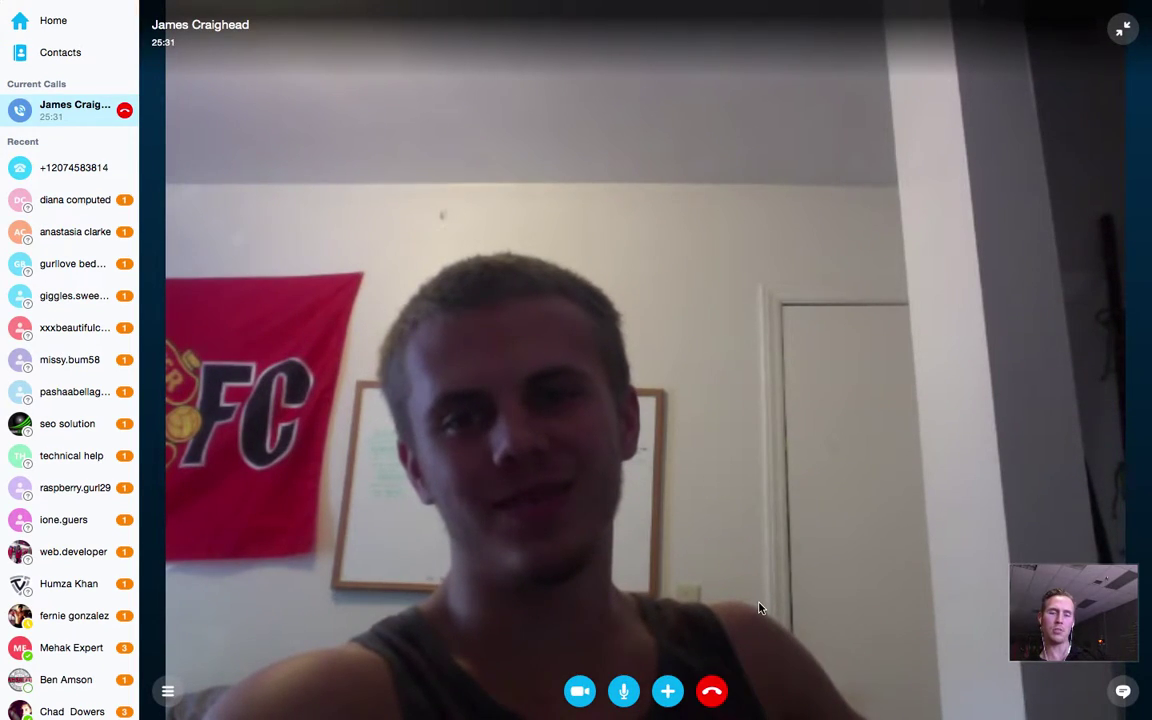
left_click(712, 692)
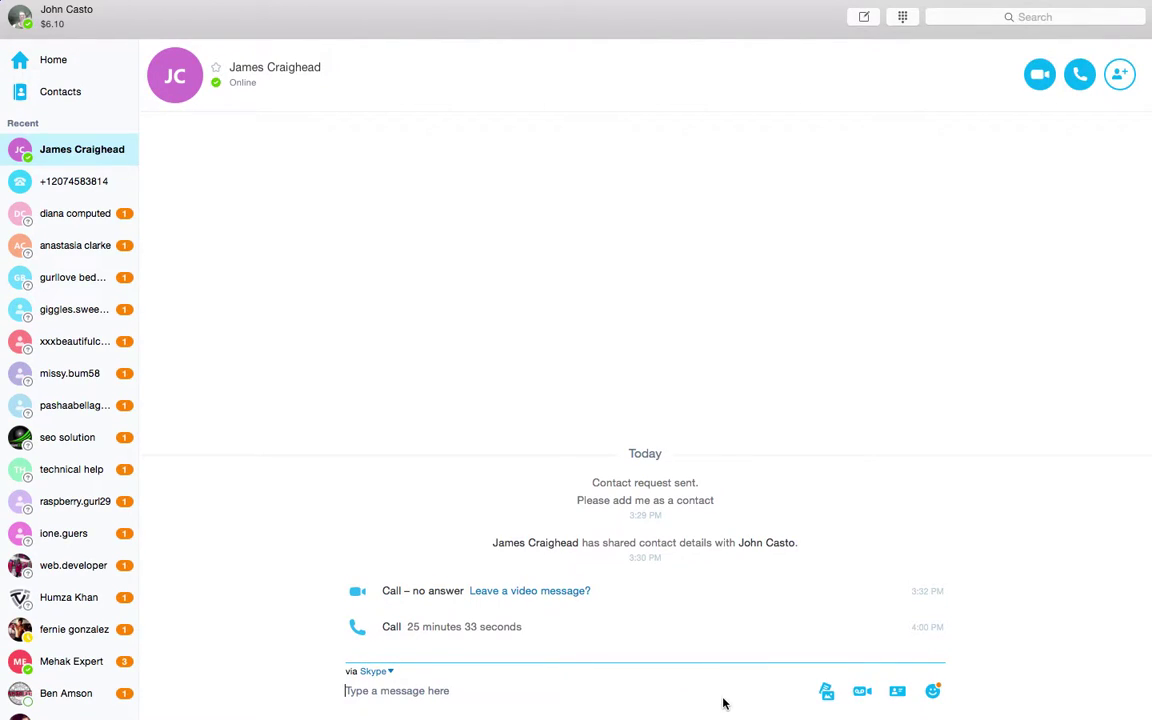